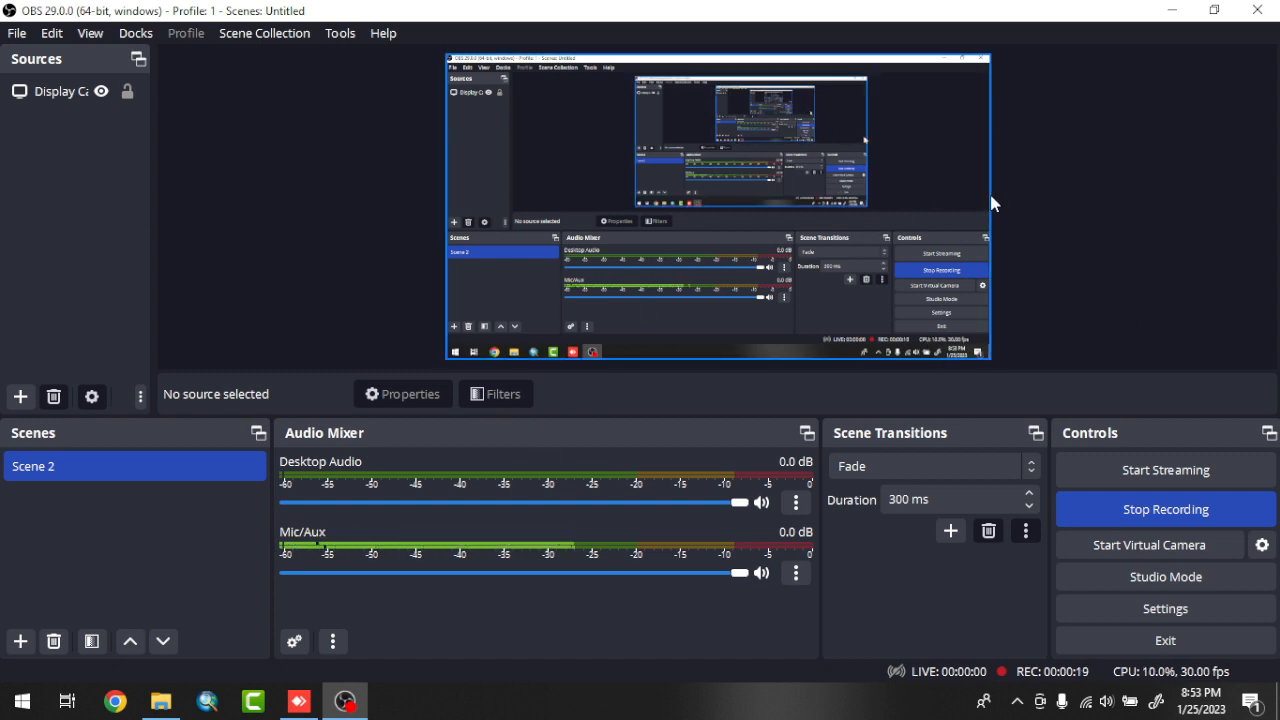
# Switch to the AnyDesk remote desktop, launch Delft3D there and start its RGFGRID grid generation module.
pyautogui.click(1172, 15)
pyautogui.click(301, 700)
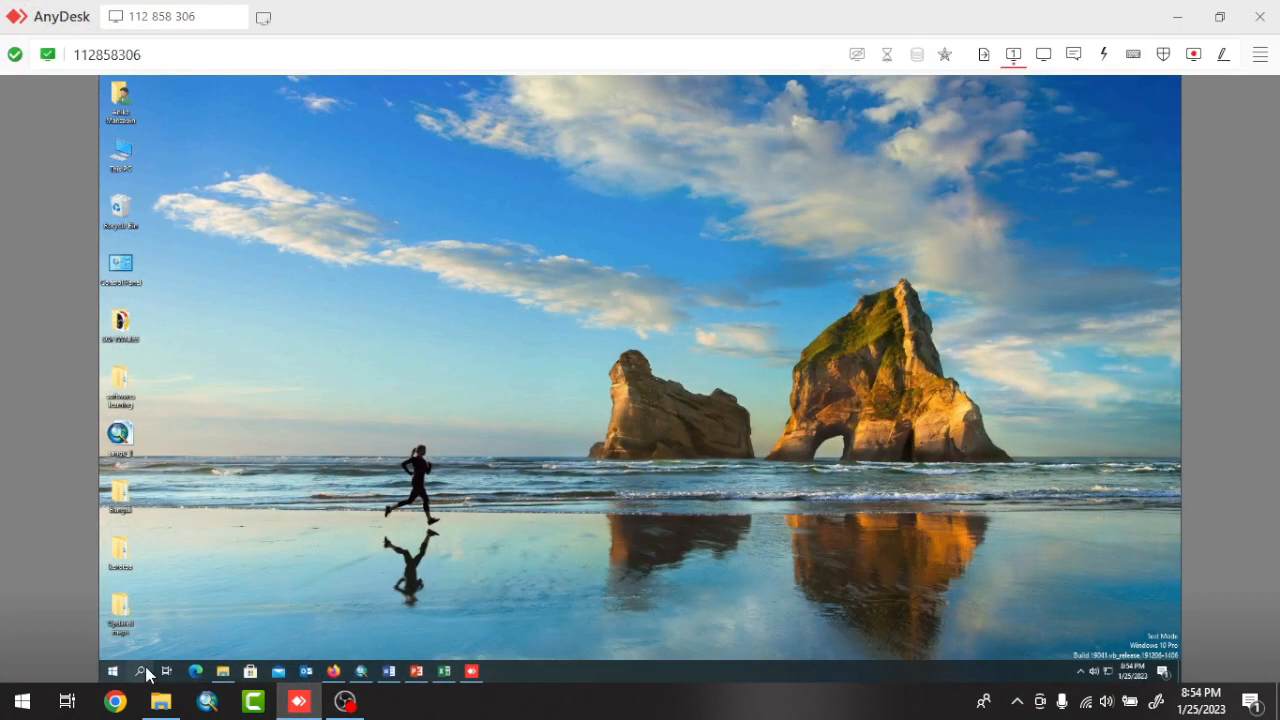
pyautogui.click(140, 671)
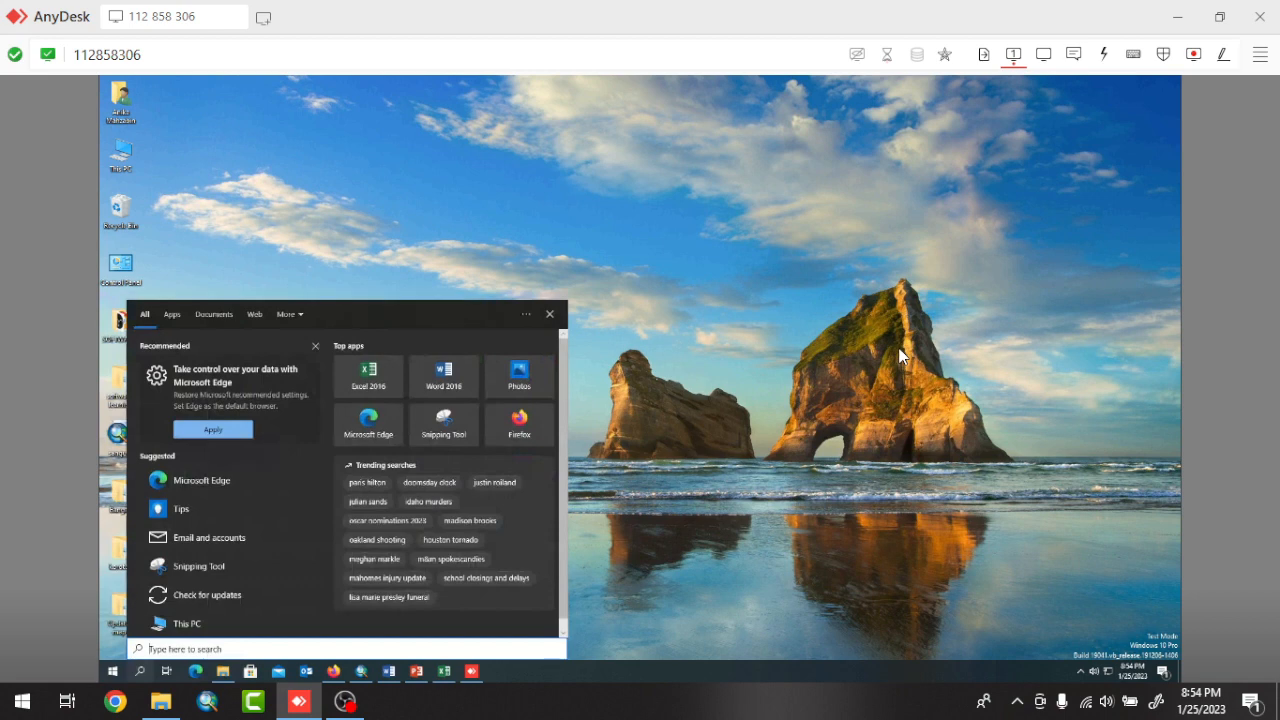
pyautogui.write('de')
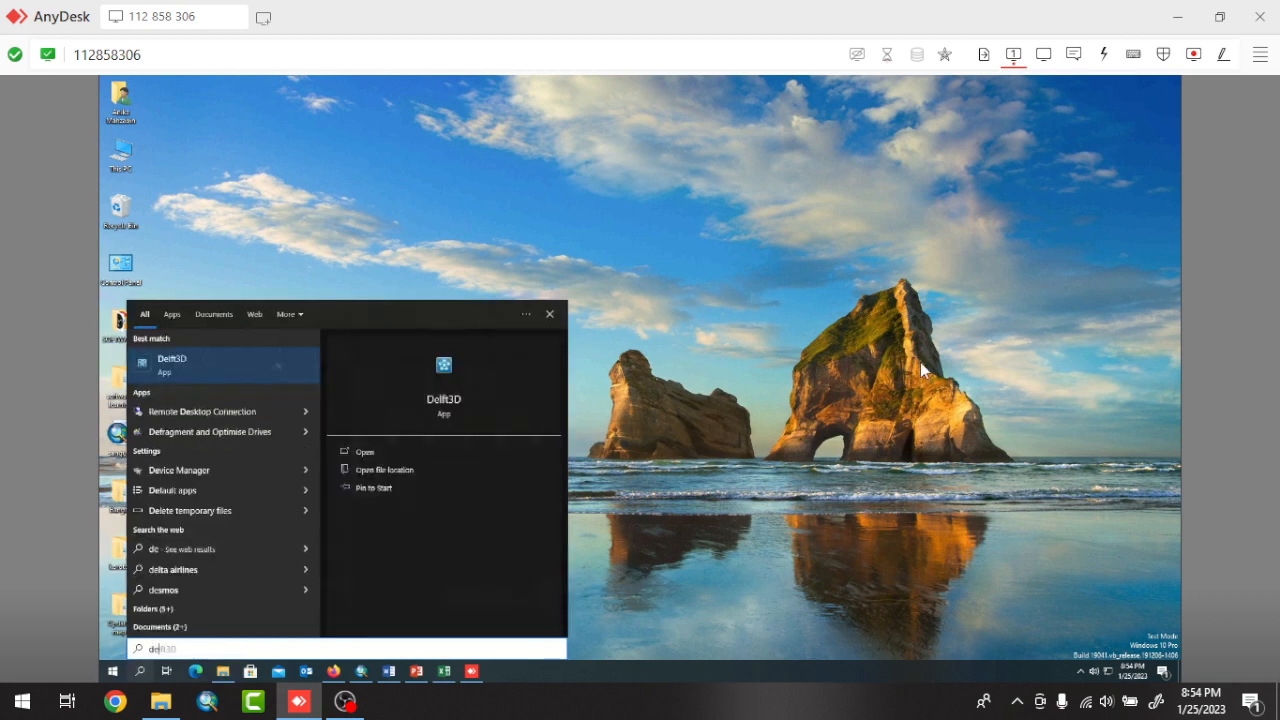
pyautogui.write('lft')
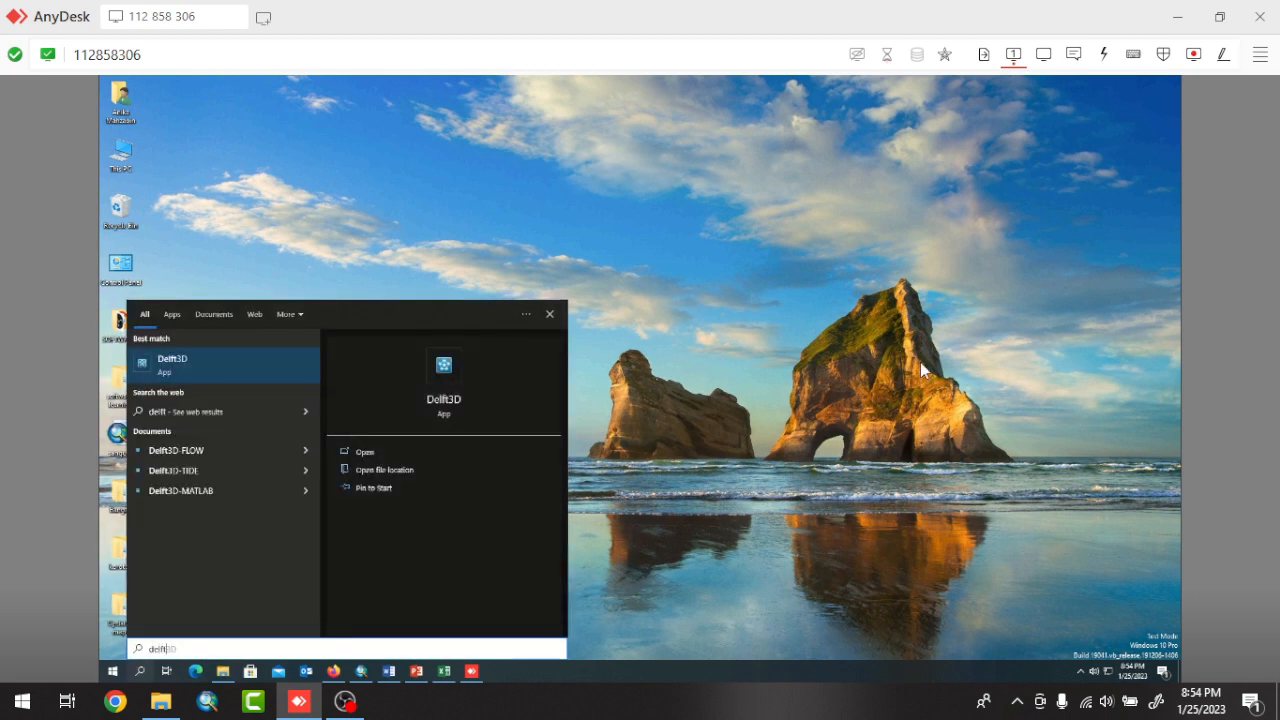
pyautogui.click(410, 450)
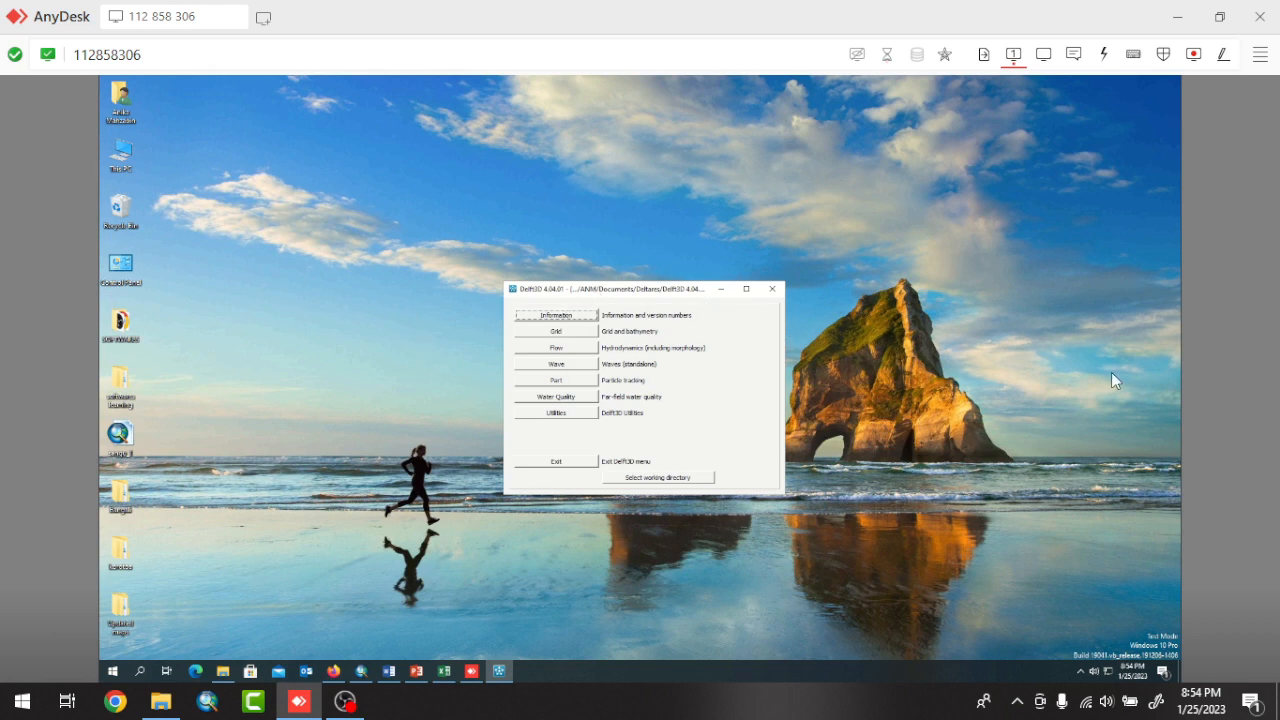
pyautogui.click(562, 333)
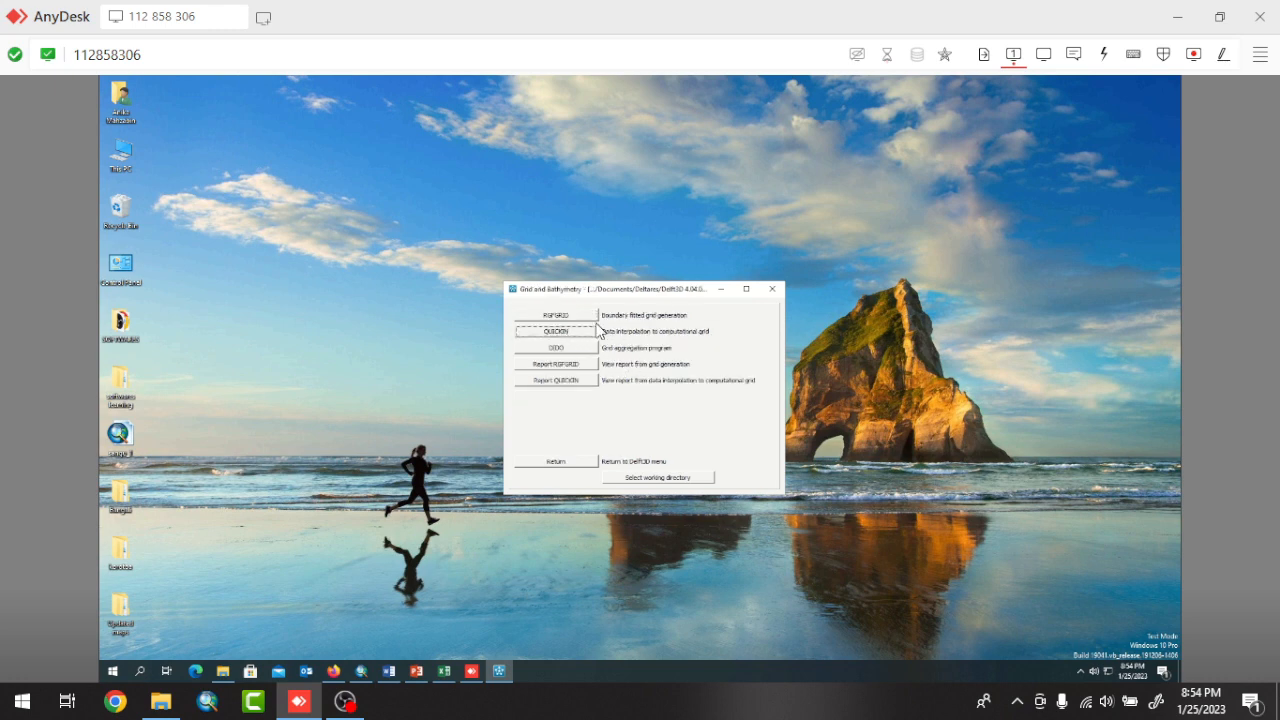
pyautogui.click(556, 316)
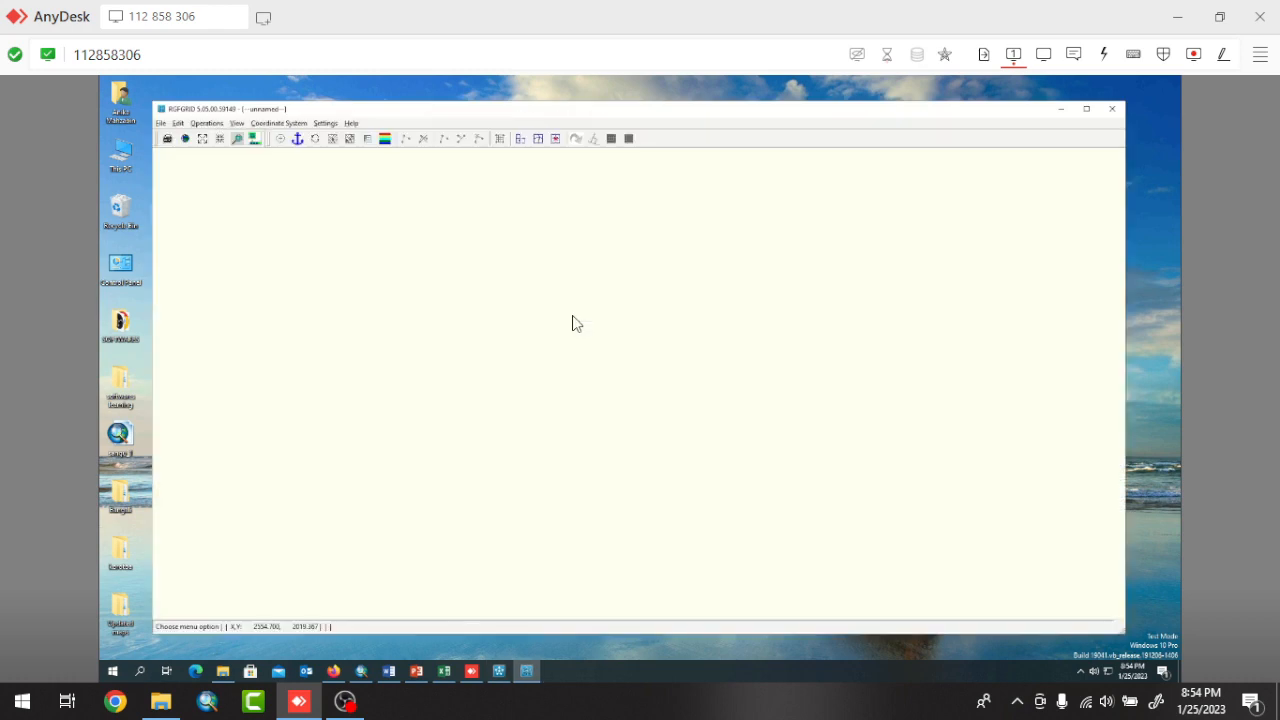
# Import the Delft3D-FLOW structured grid Grid_final.grd from the delft folder inside softwares learning on the Desktop.
pyautogui.click(161, 123)
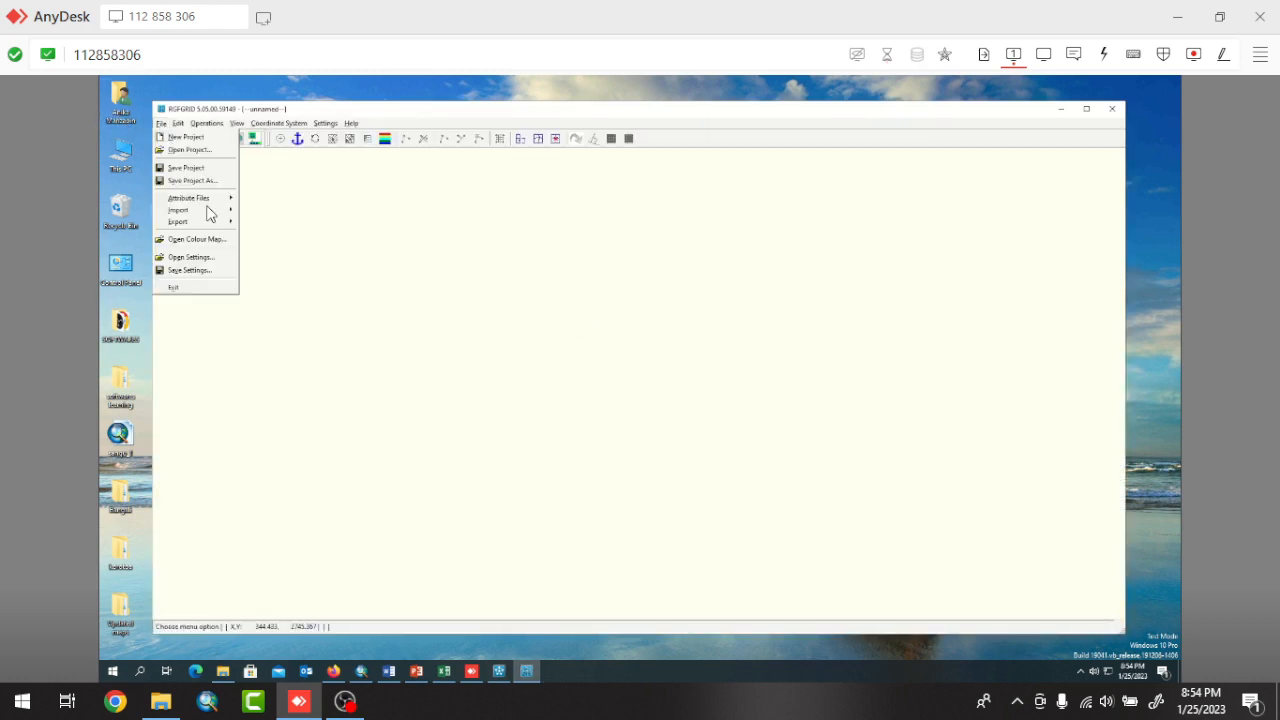
pyautogui.moveTo(209, 211)
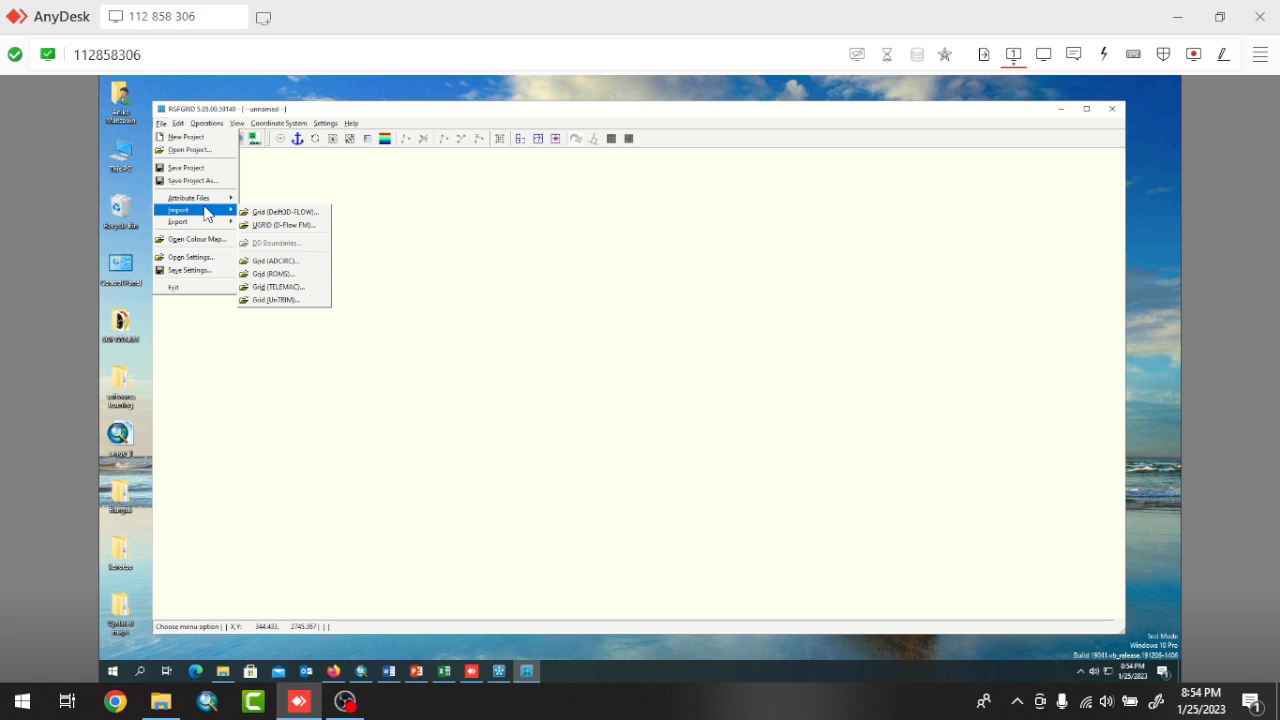
pyautogui.click(271, 213)
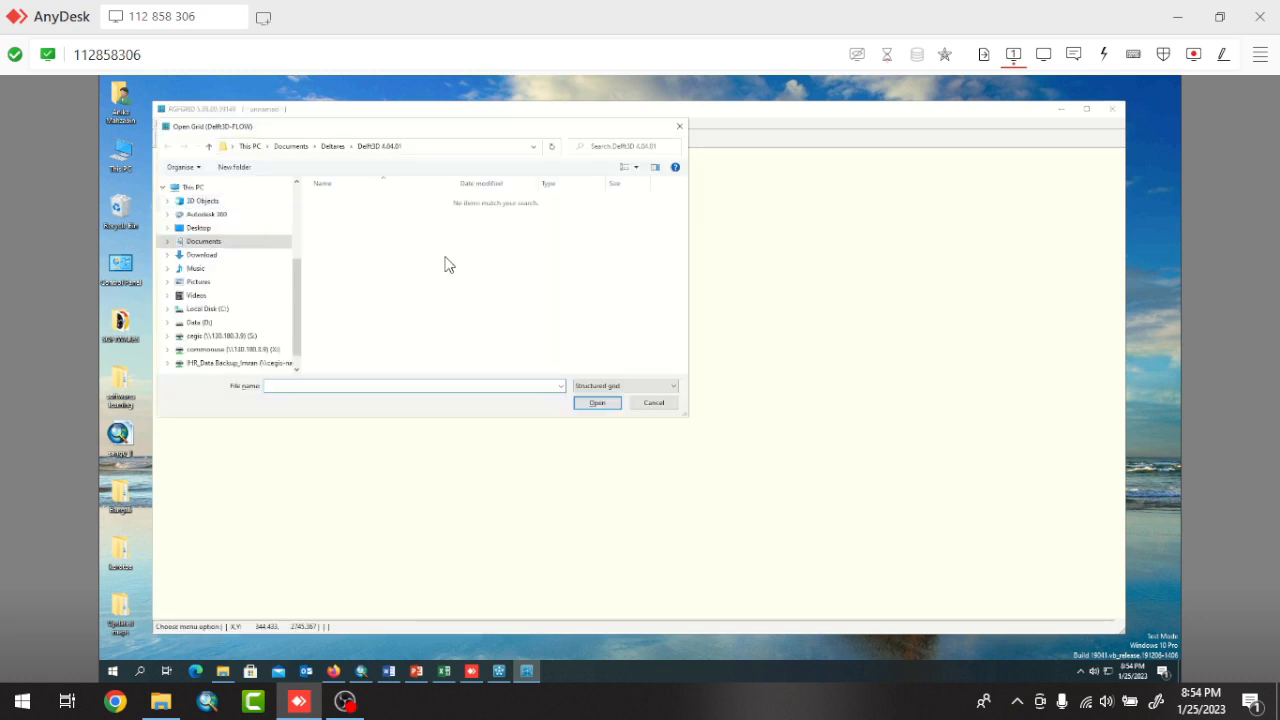
pyautogui.click(205, 229)
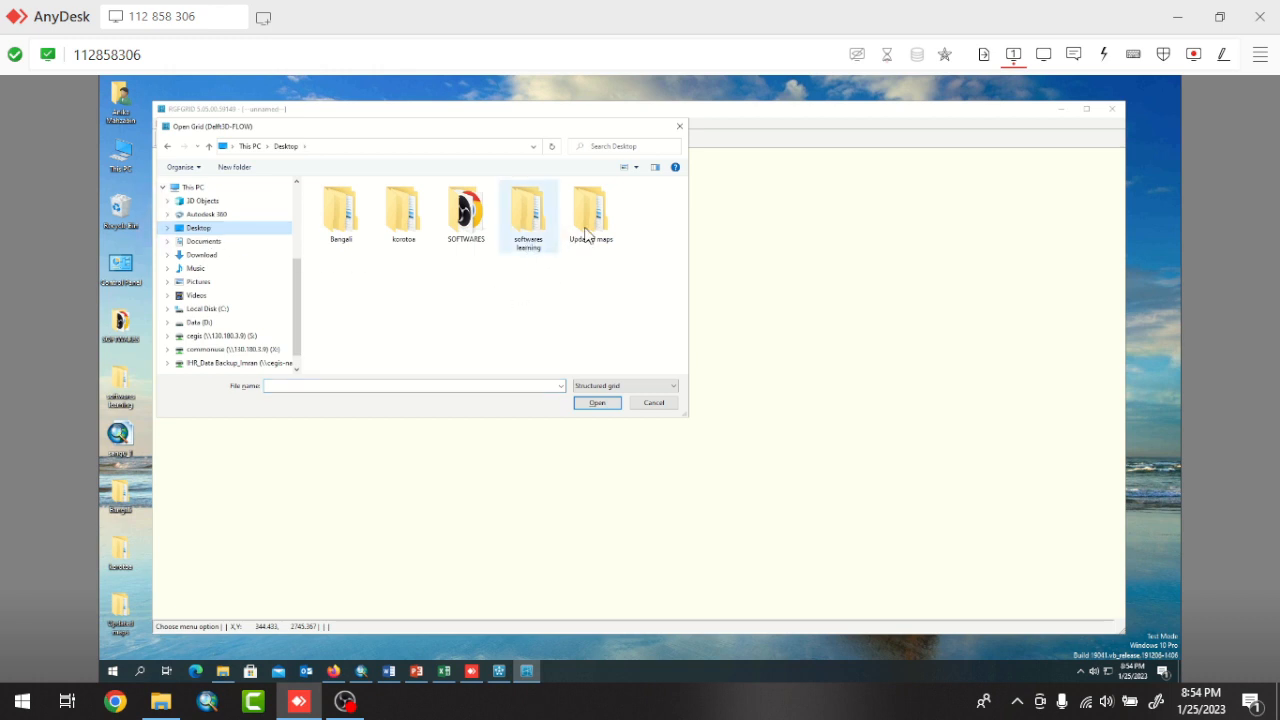
pyautogui.doubleClick(541, 230)
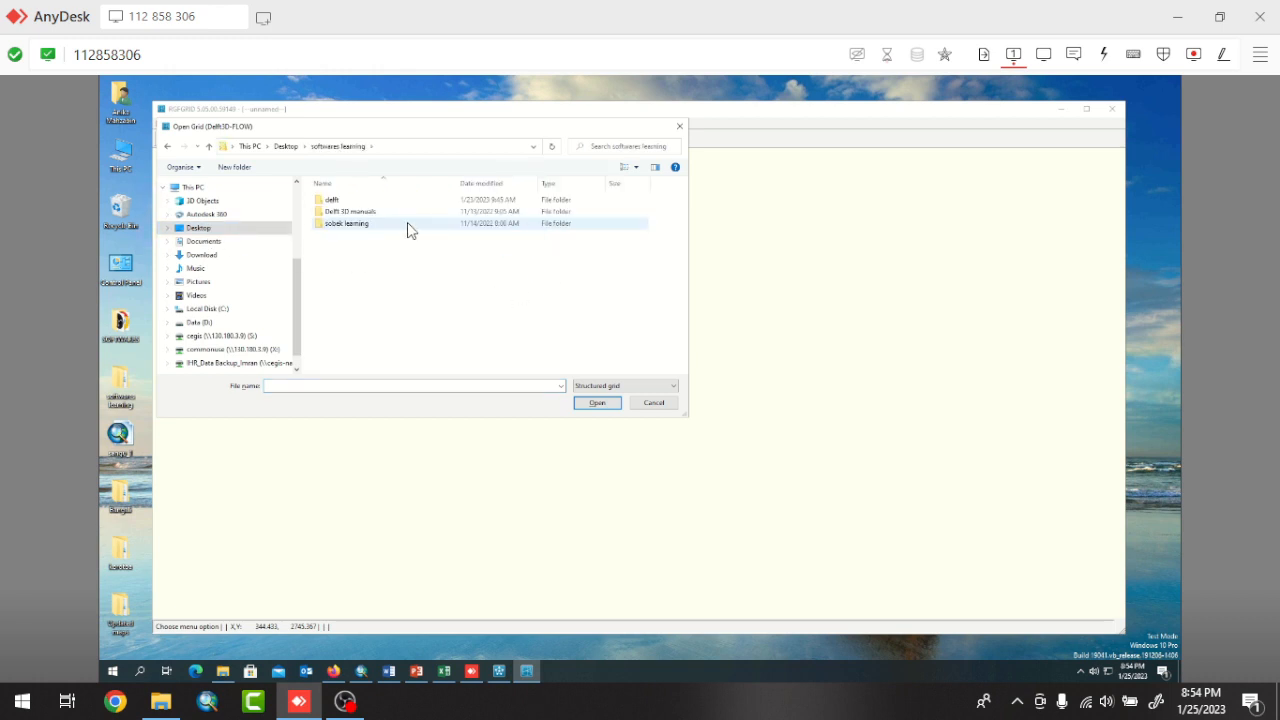
pyautogui.doubleClick(336, 203)
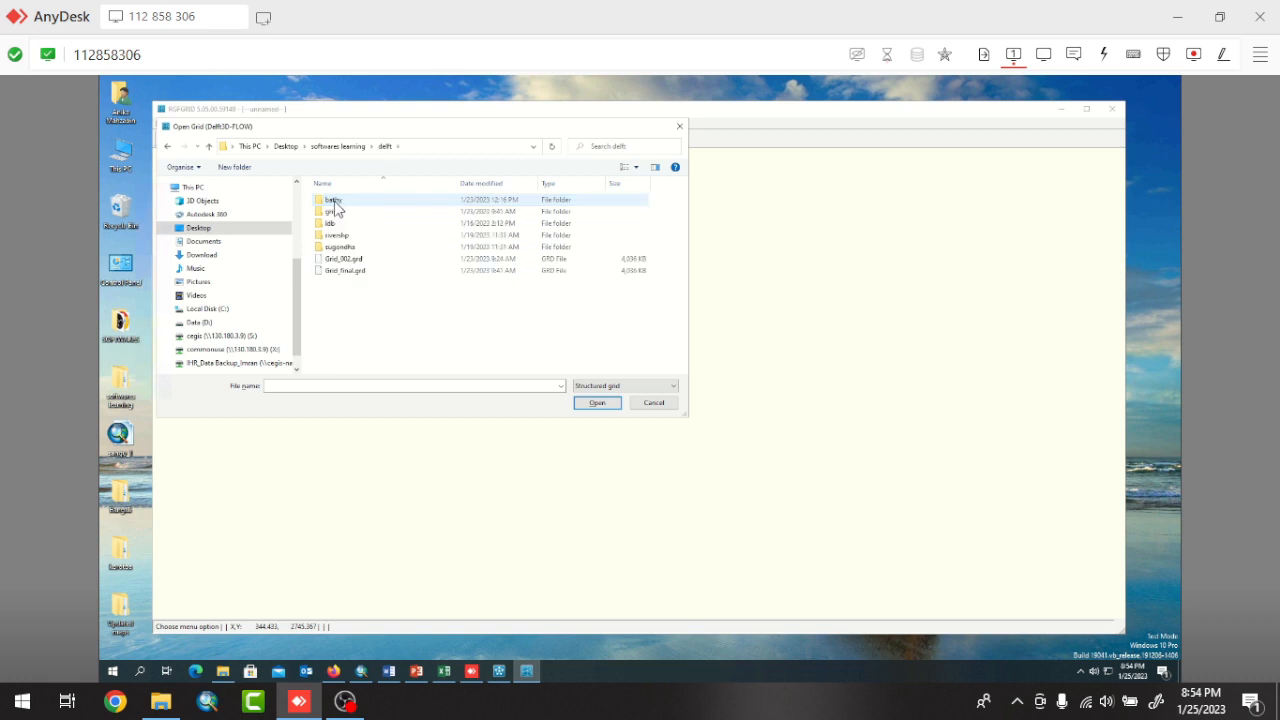
pyautogui.click(357, 272)
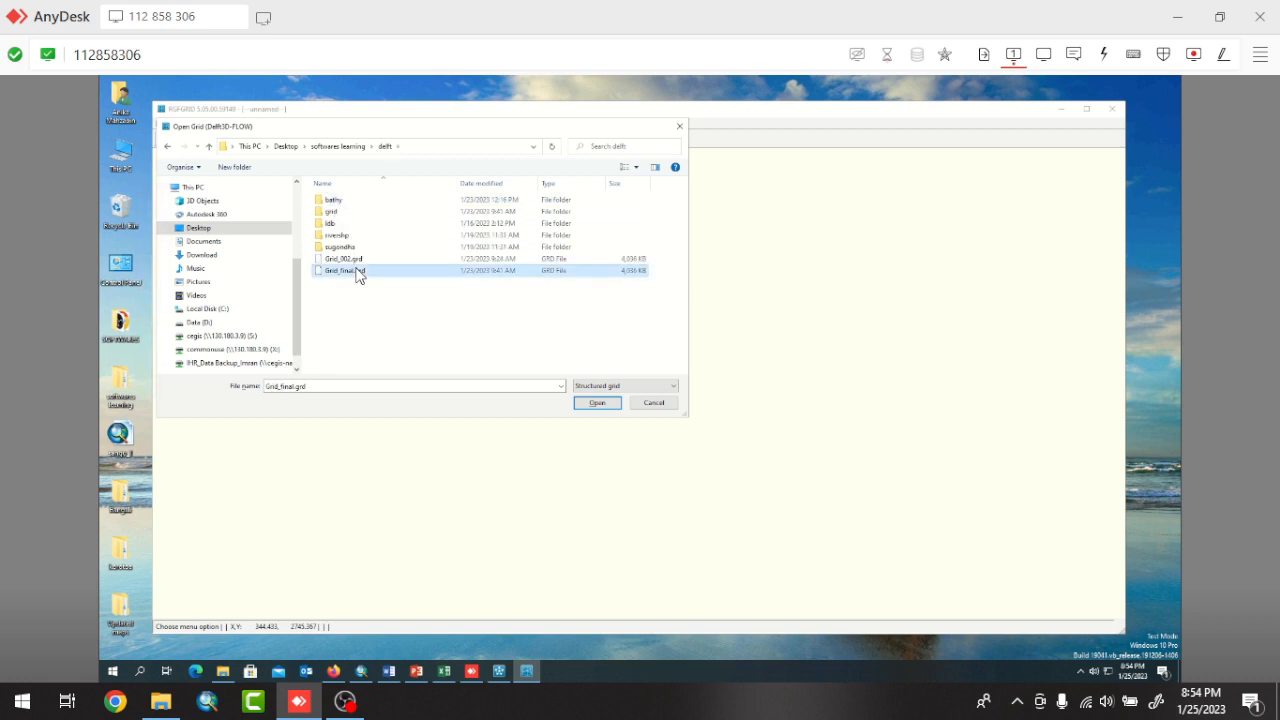
pyautogui.click(609, 403)
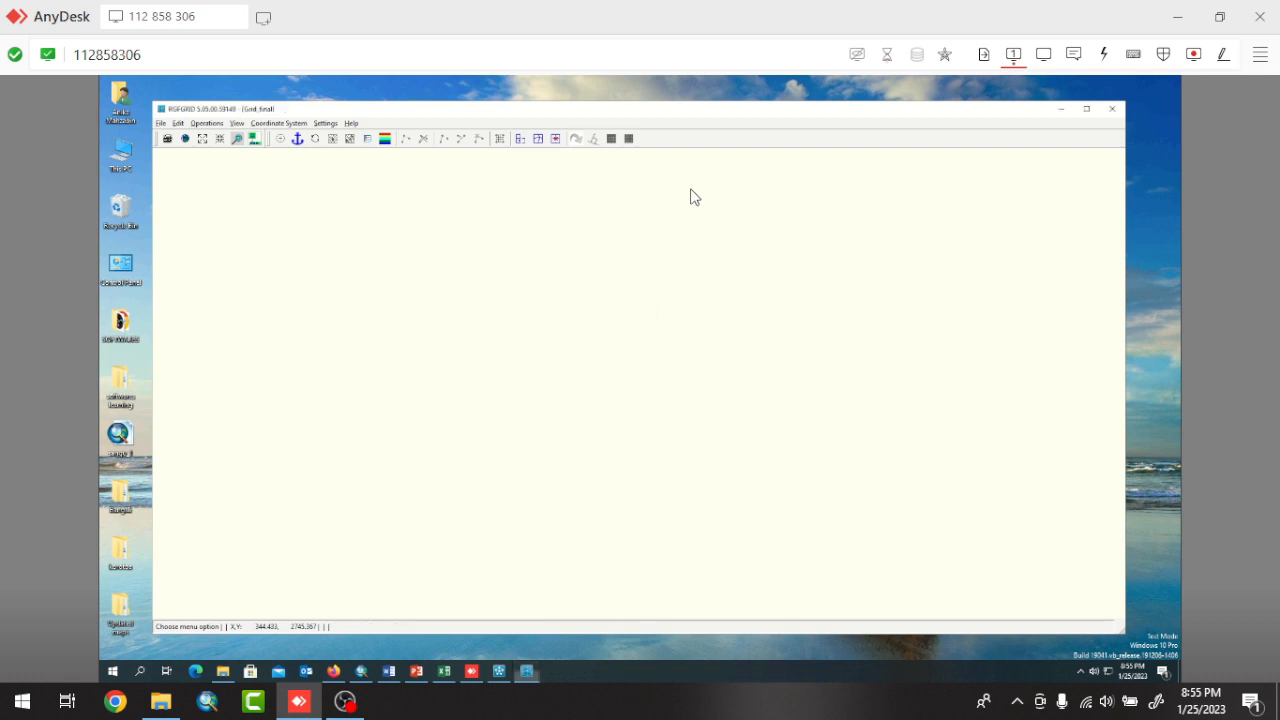
# Display the Aspect Ratio grid property on the imported river grid.
pyautogui.scroll(2, 703, 233)
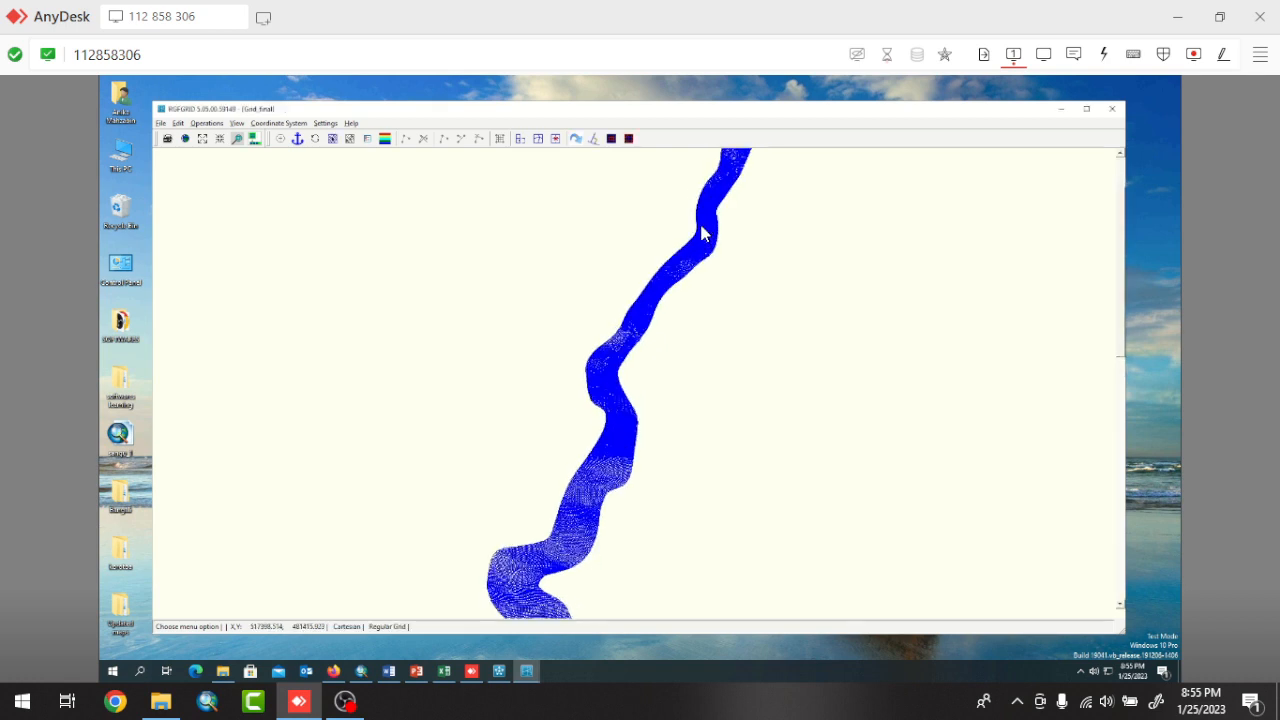
pyautogui.scroll(-3, 703, 233)
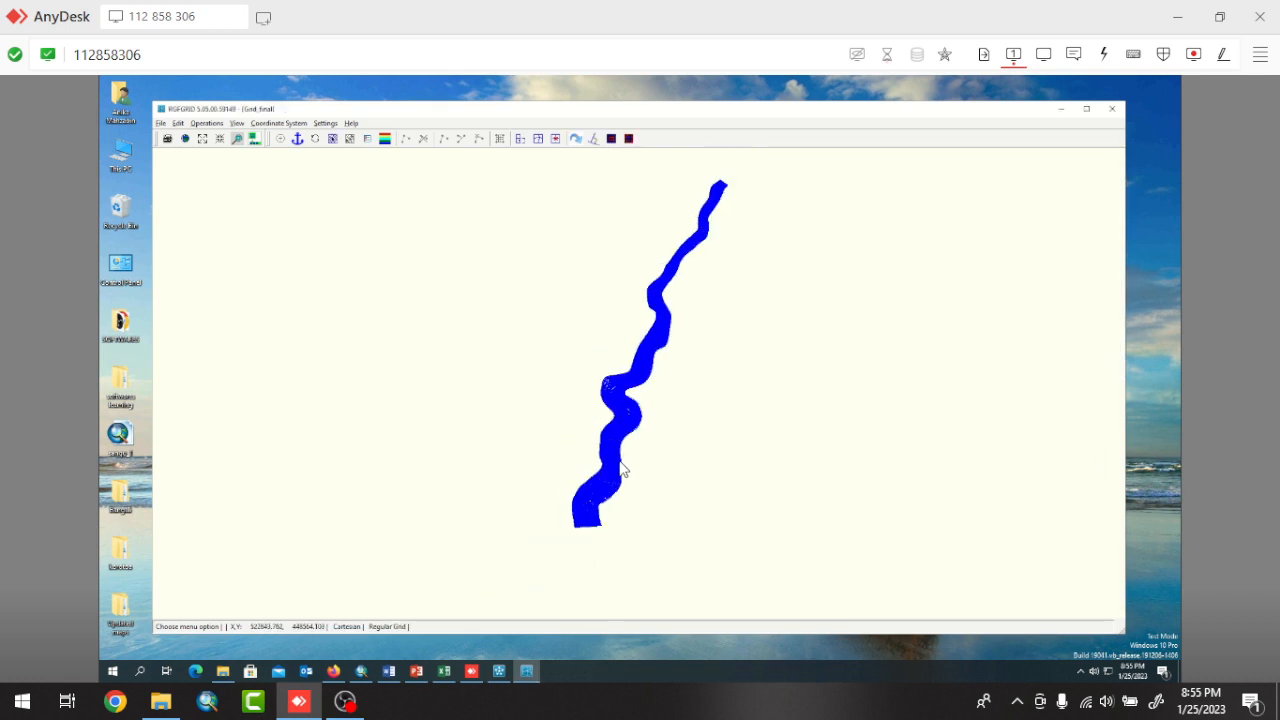
pyautogui.scroll(1, 599, 498)
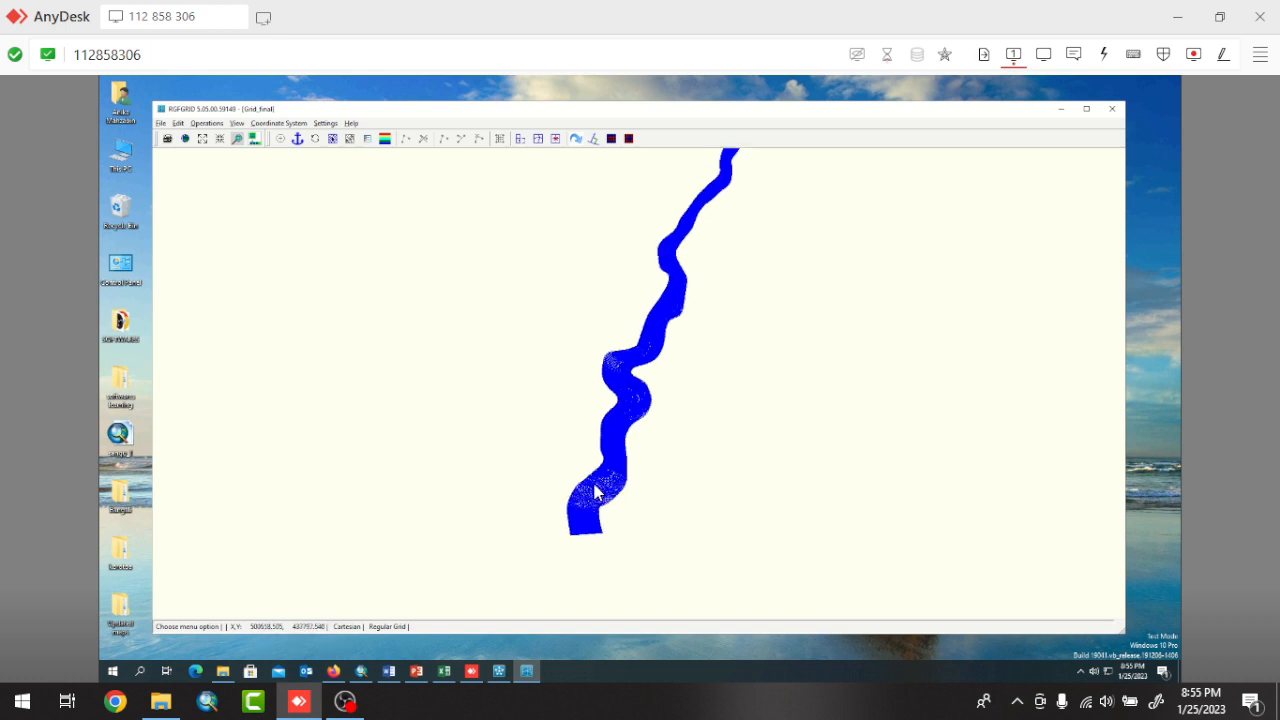
pyautogui.scroll(4, 595, 490)
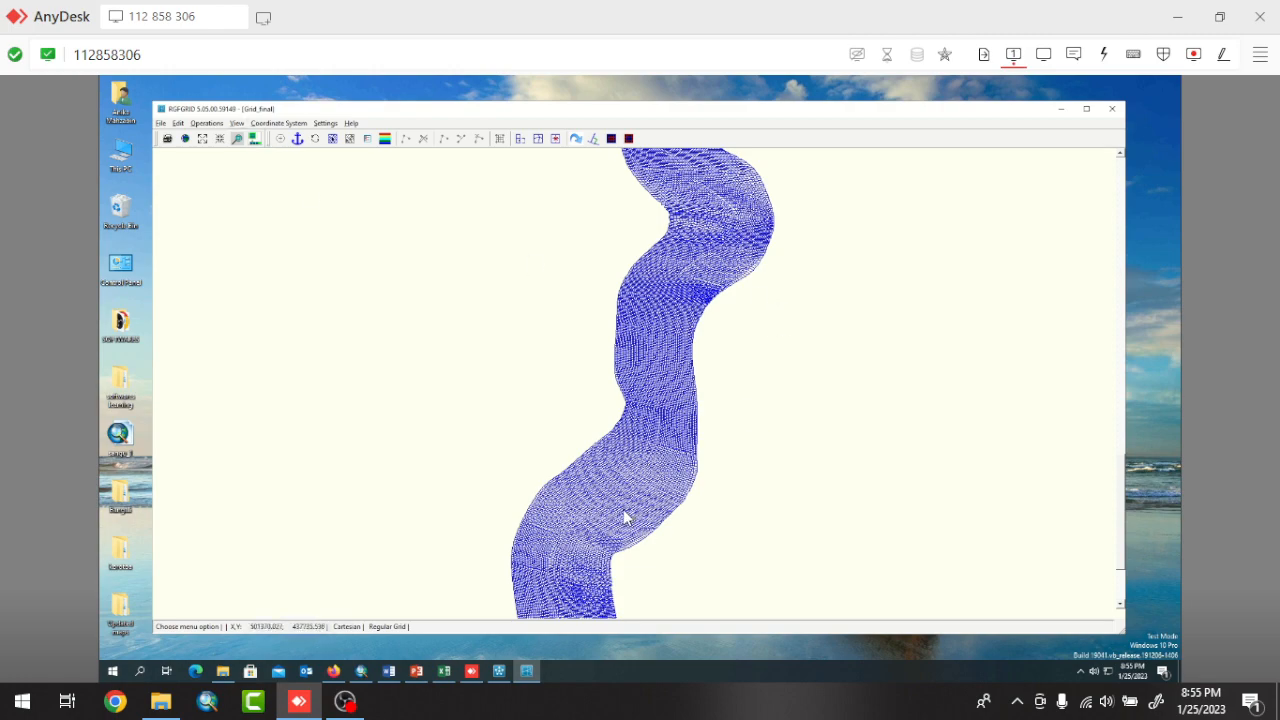
pyautogui.scroll(5, 625, 516)
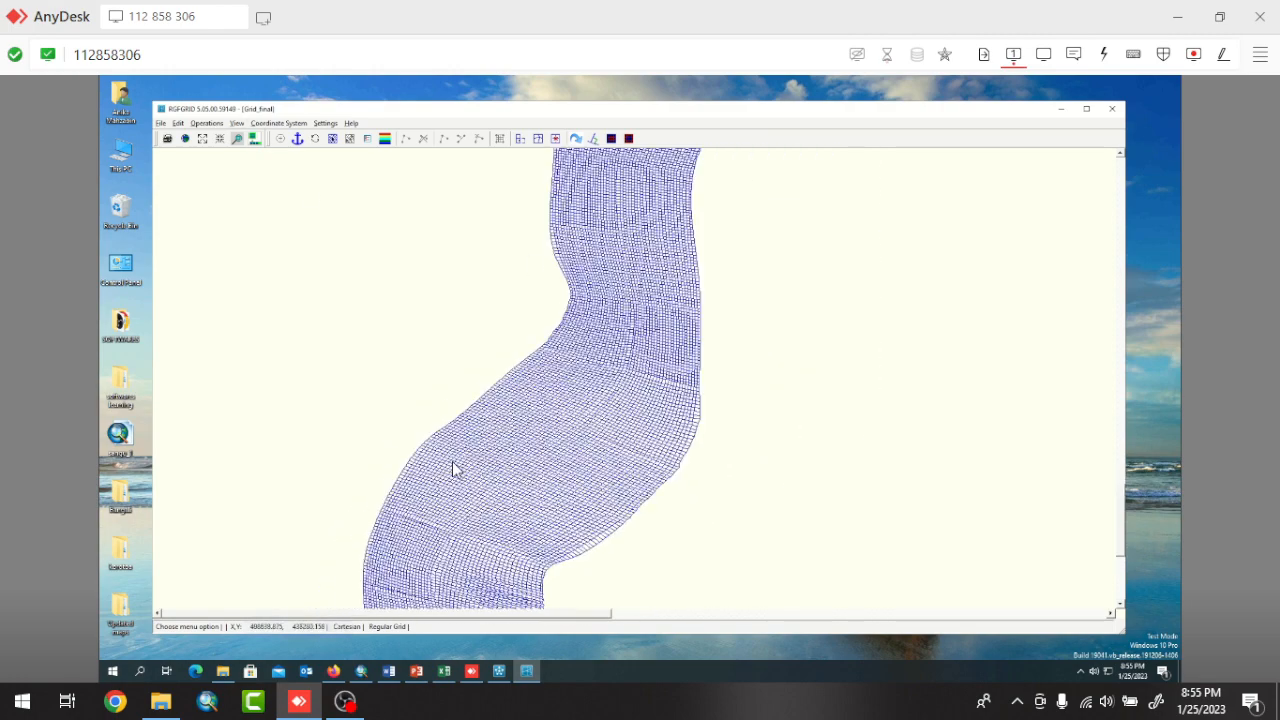
pyautogui.click(236, 123)
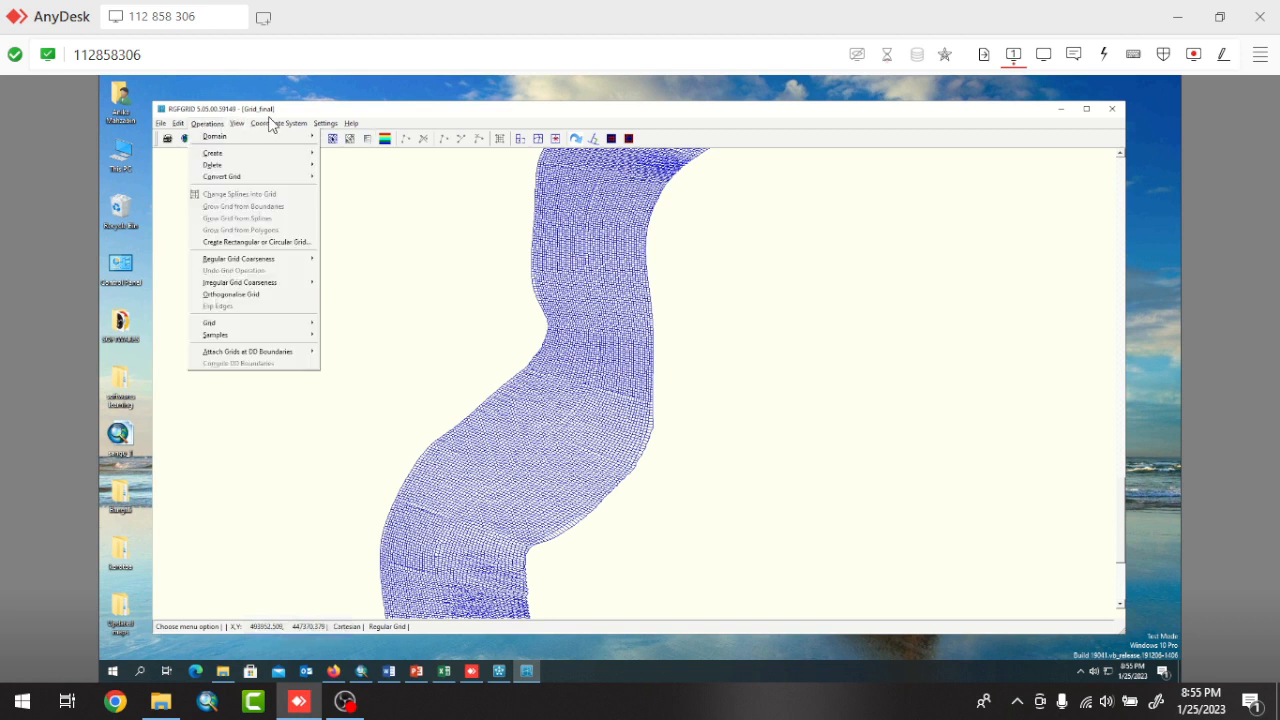
pyautogui.moveTo(254, 127)
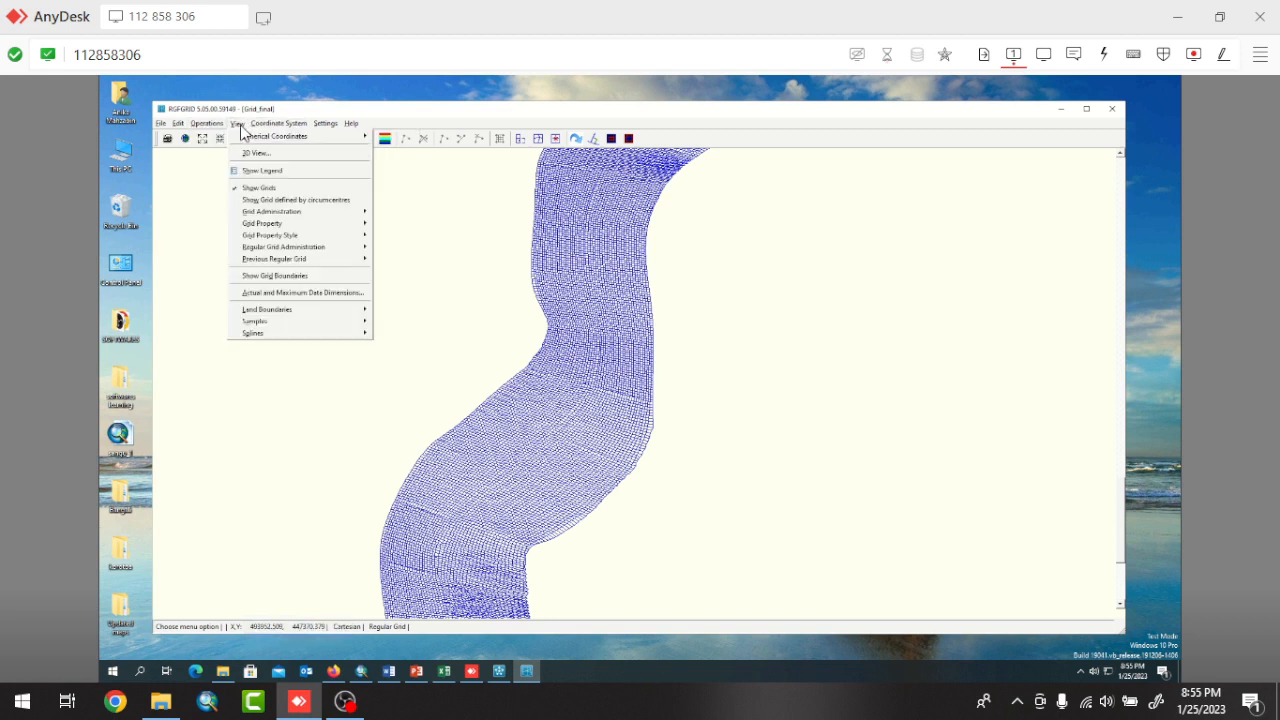
pyautogui.moveTo(283, 225)
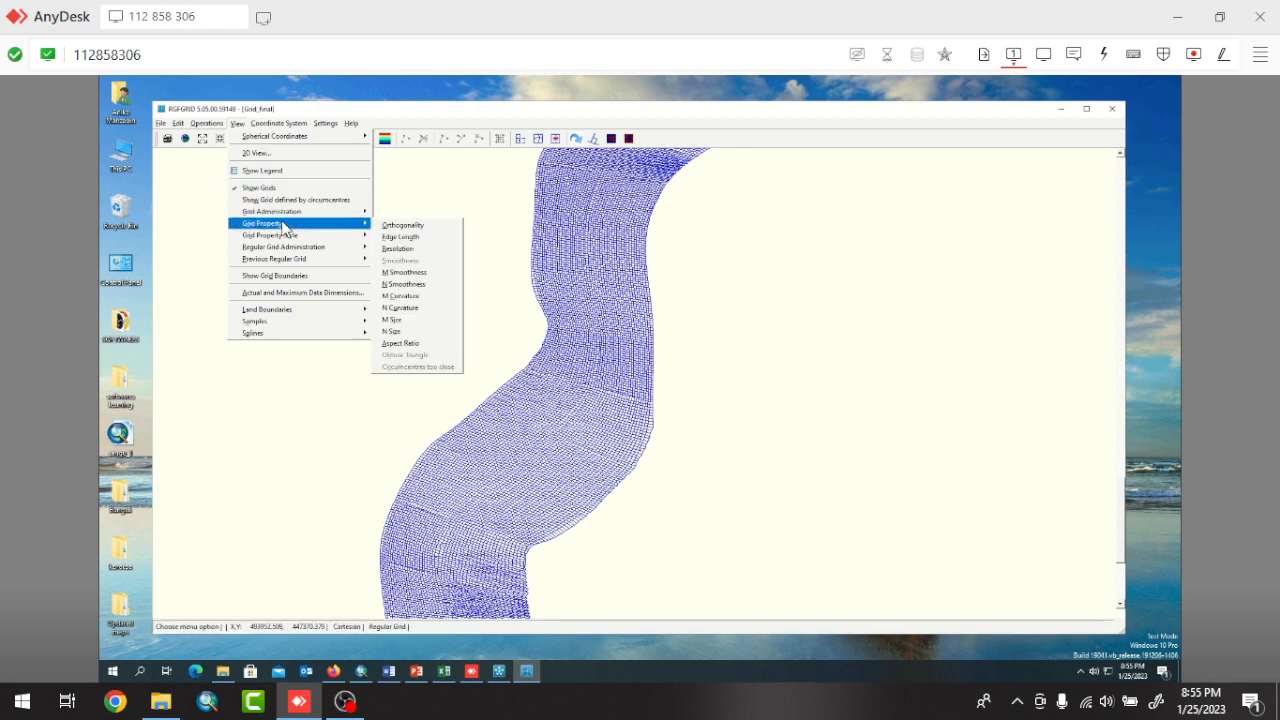
pyautogui.click(414, 344)
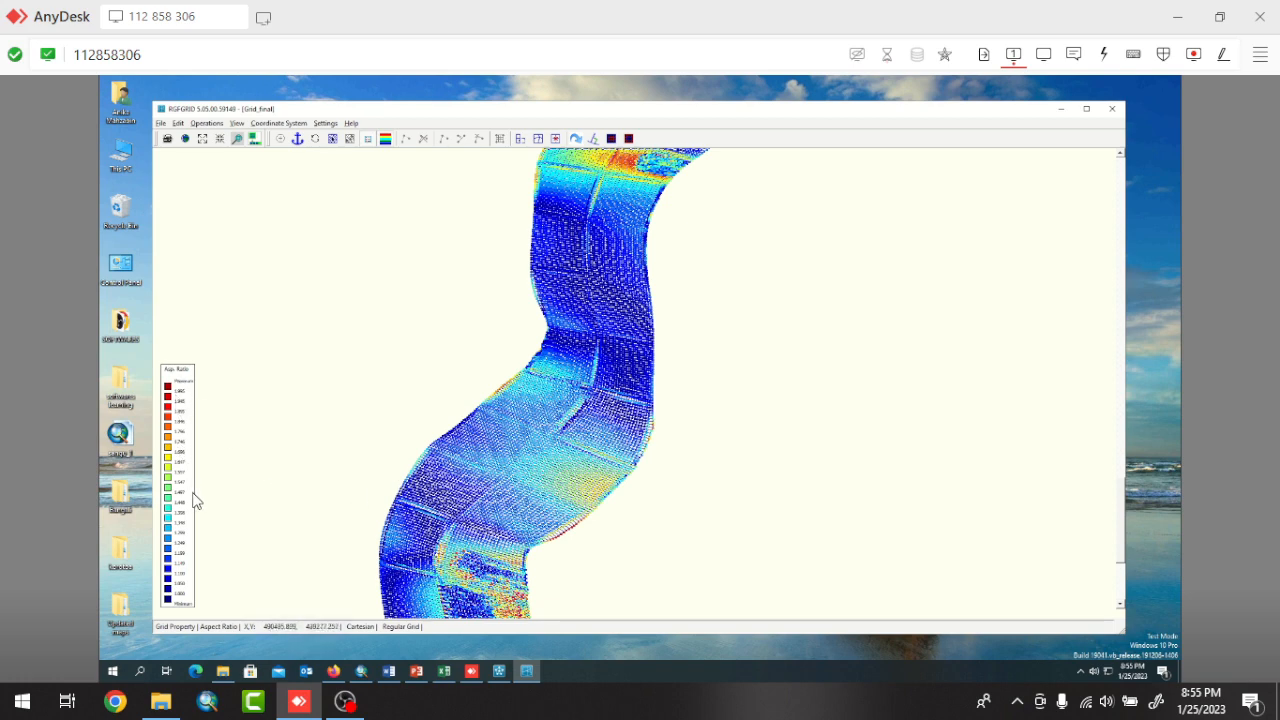
# Examine the aspect ratio colours along the whole river grid and in the cells near its southern end.
pyautogui.scroll(-3, 550, 380)
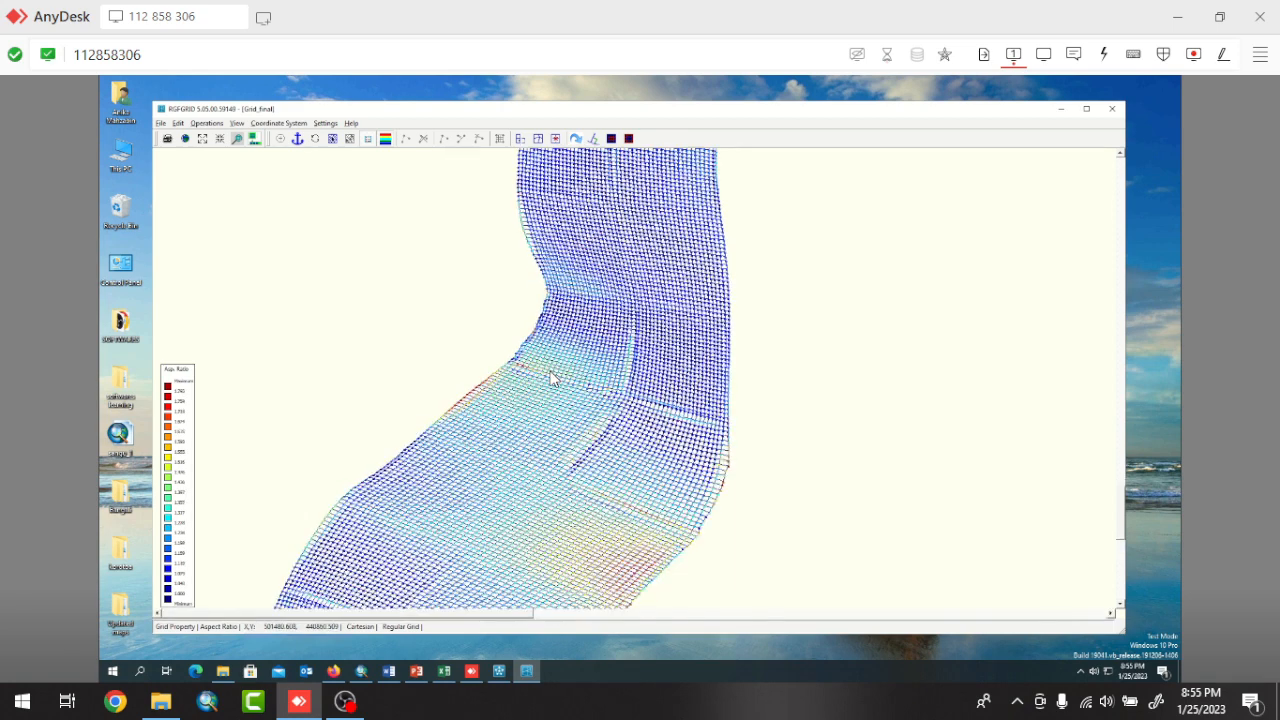
pyautogui.scroll(-4, 552, 360)
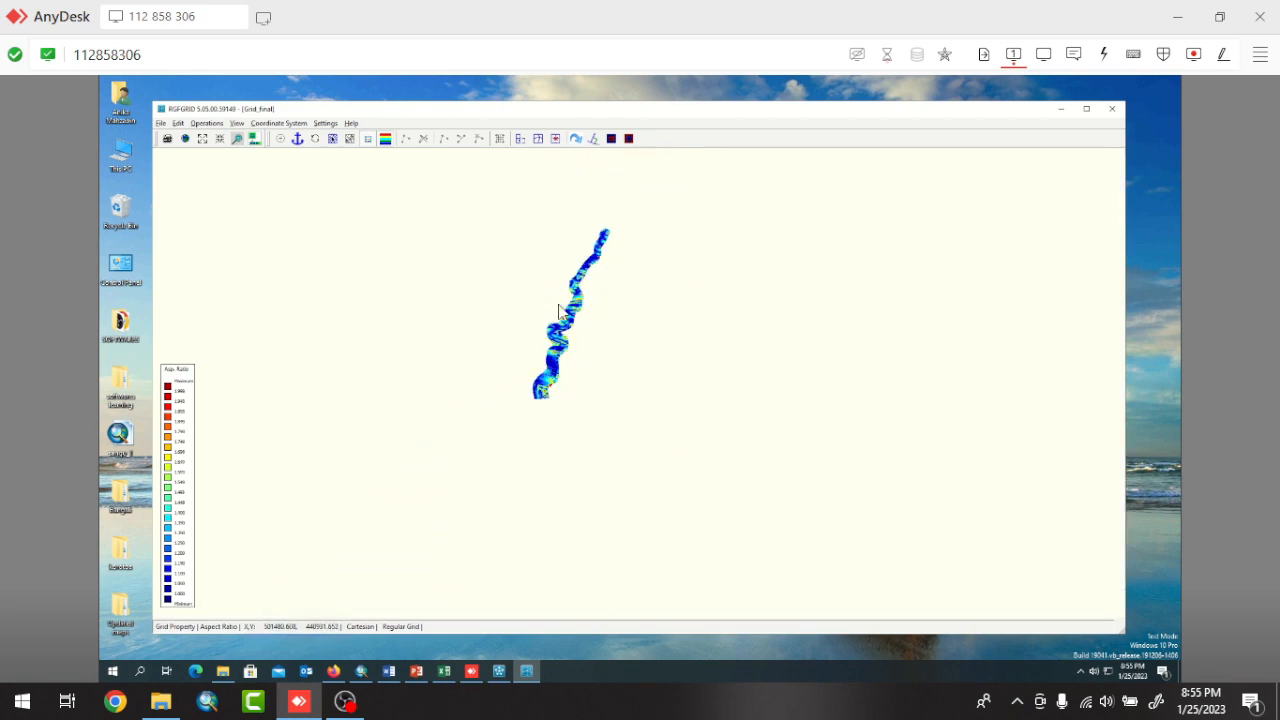
pyautogui.scroll(2, 591, 216)
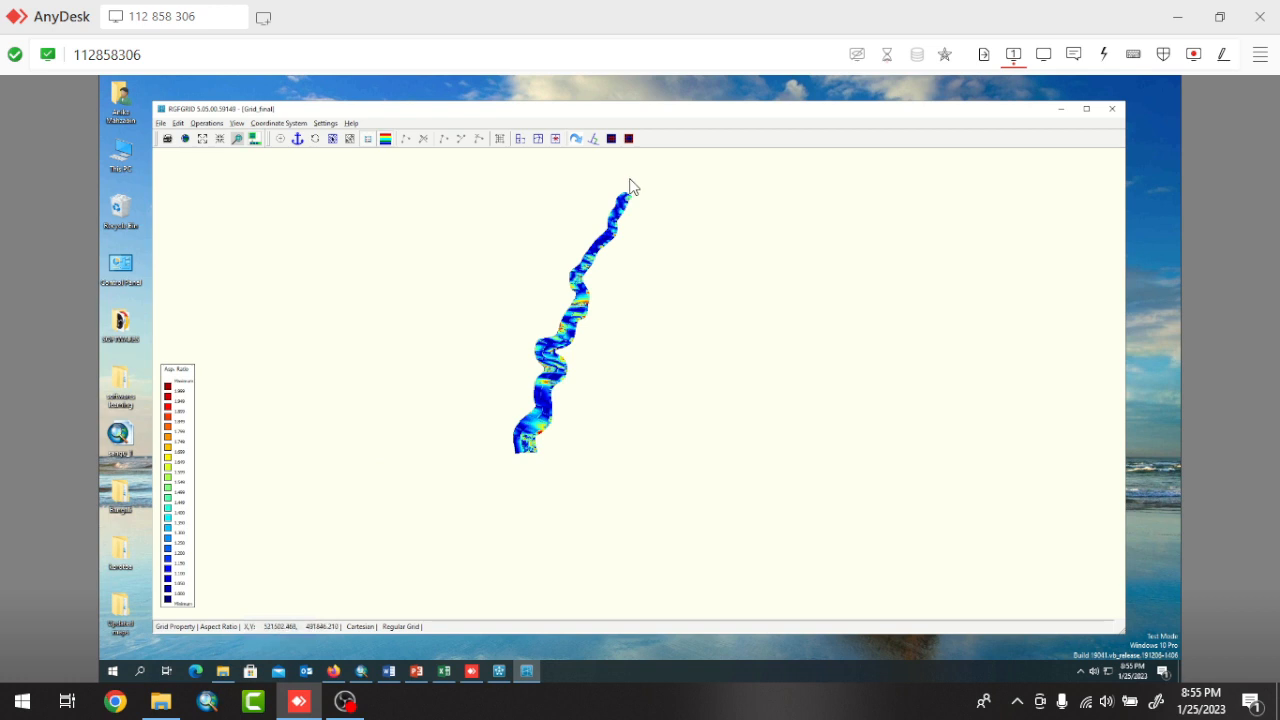
pyautogui.scroll(1, 630, 186)
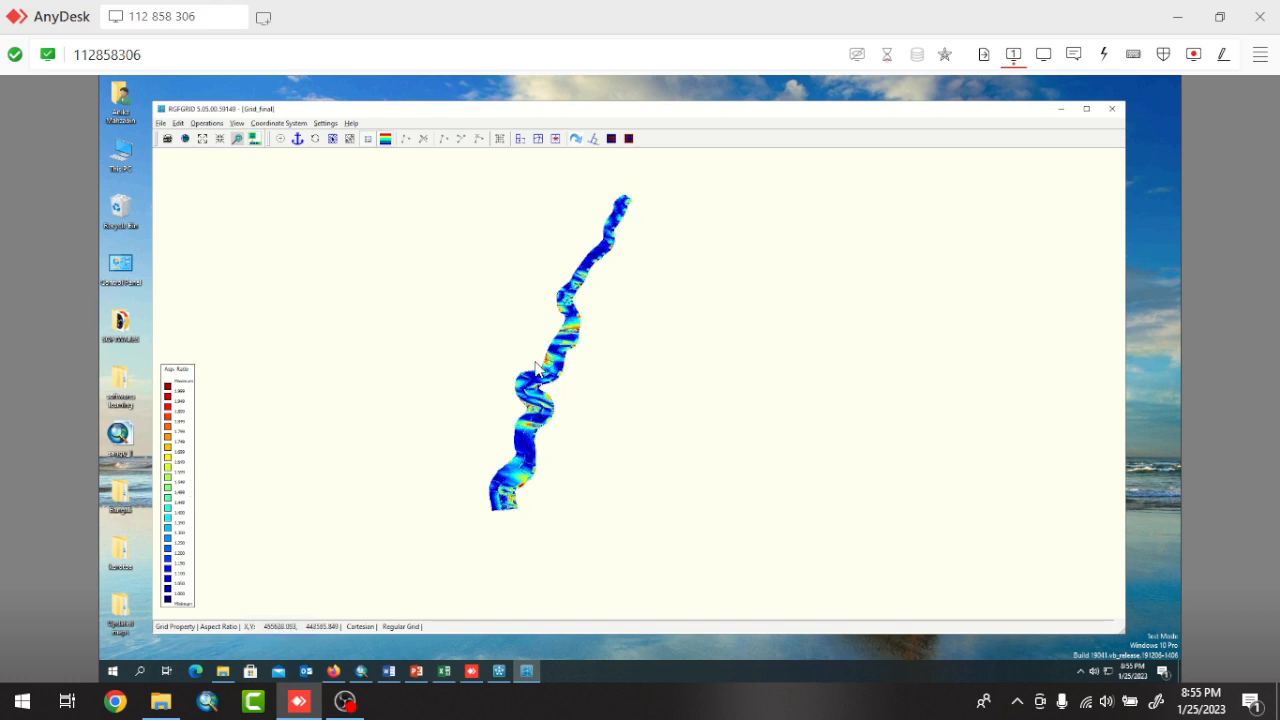
pyautogui.scroll(4, 485, 505)
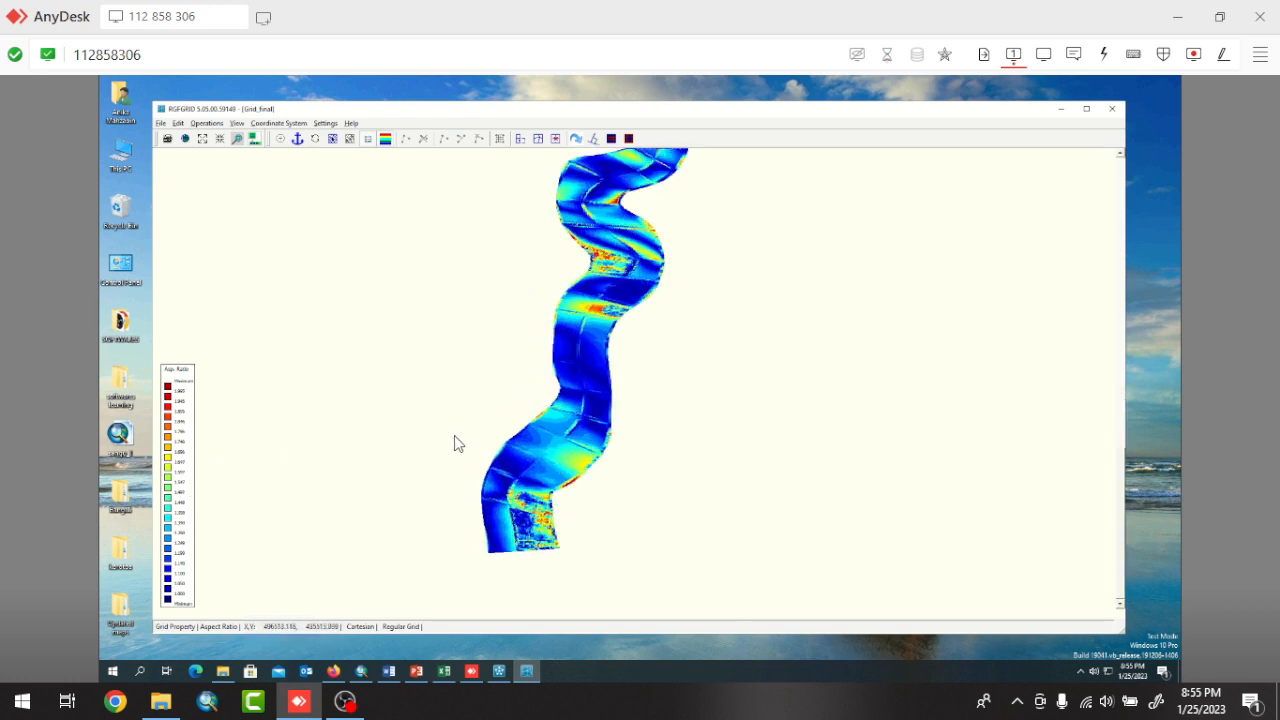
pyautogui.scroll(4, 573, 580)
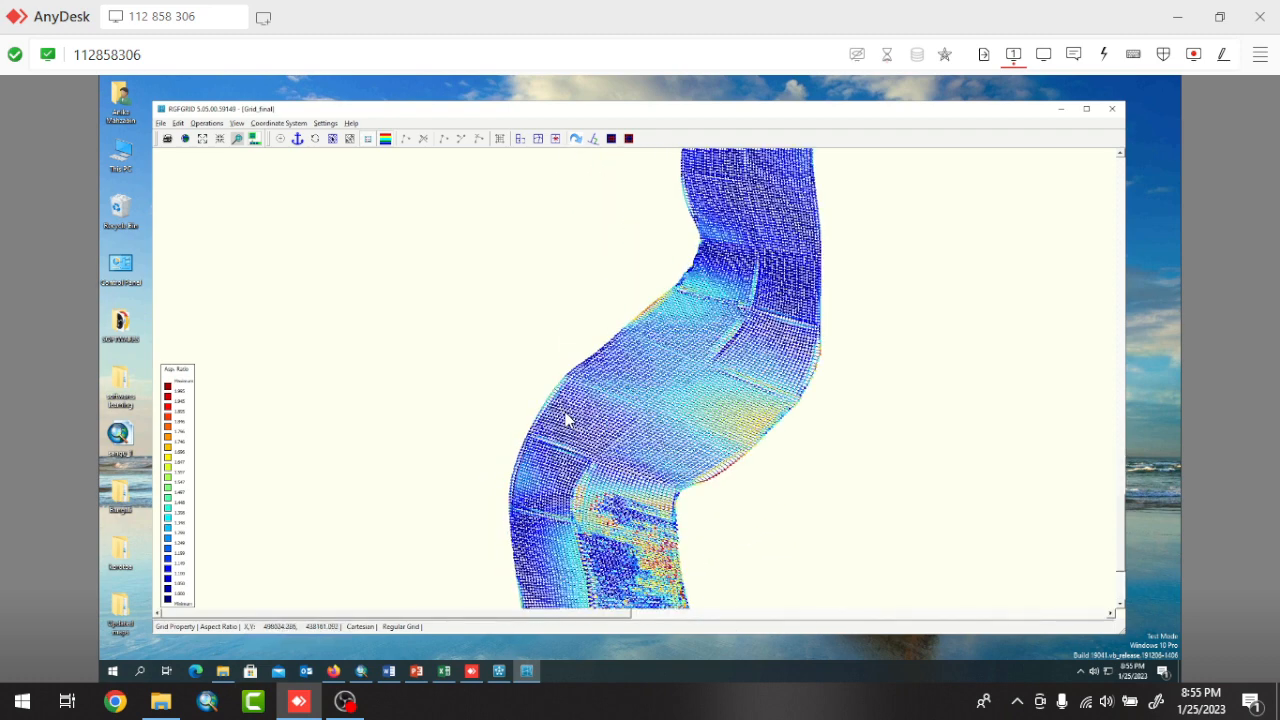
pyautogui.scroll(-8, 565, 414)
pyautogui.scroll(4, 568, 460)
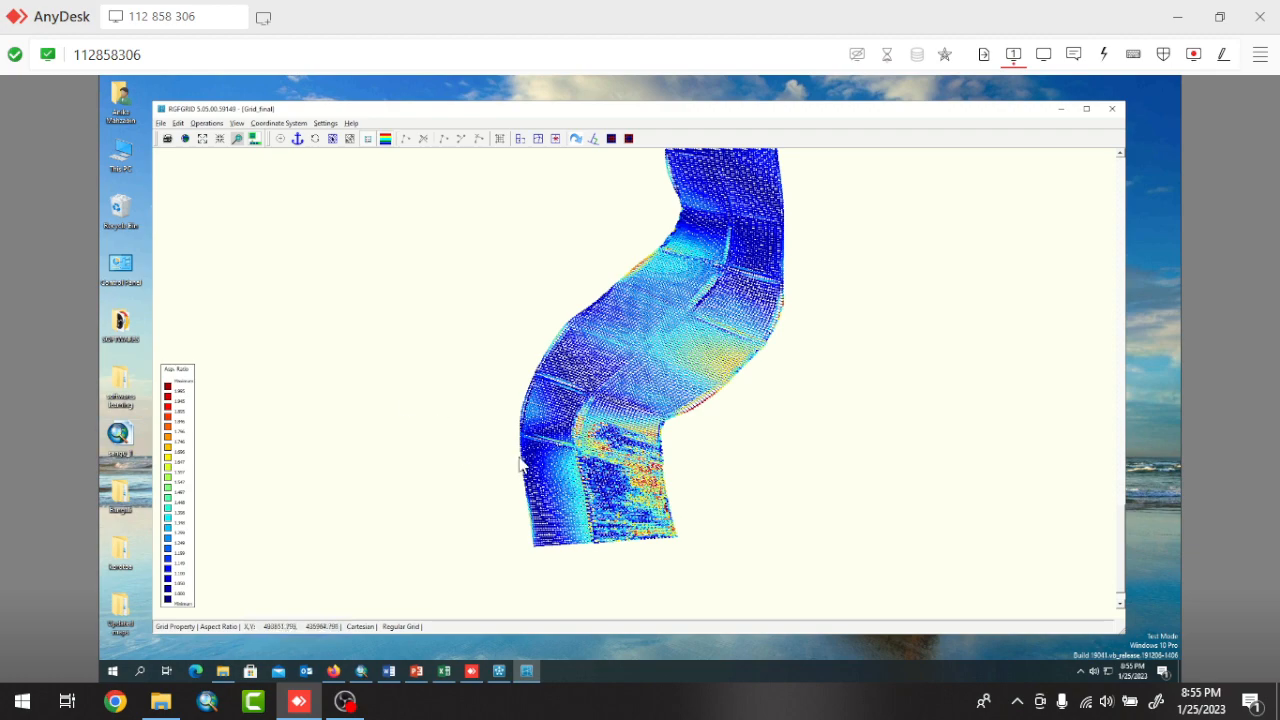
pyautogui.scroll(1, 583, 465)
pyautogui.scroll(5, 583, 460)
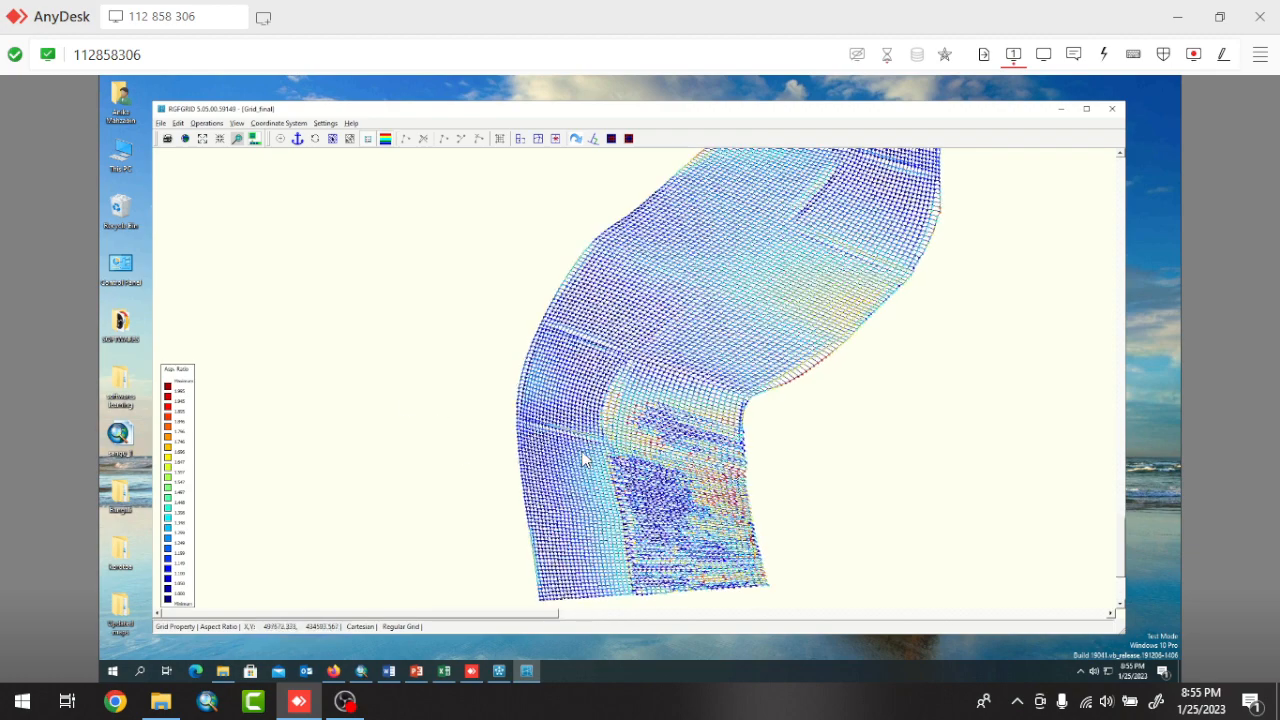
pyautogui.scroll(-3, 620, 413)
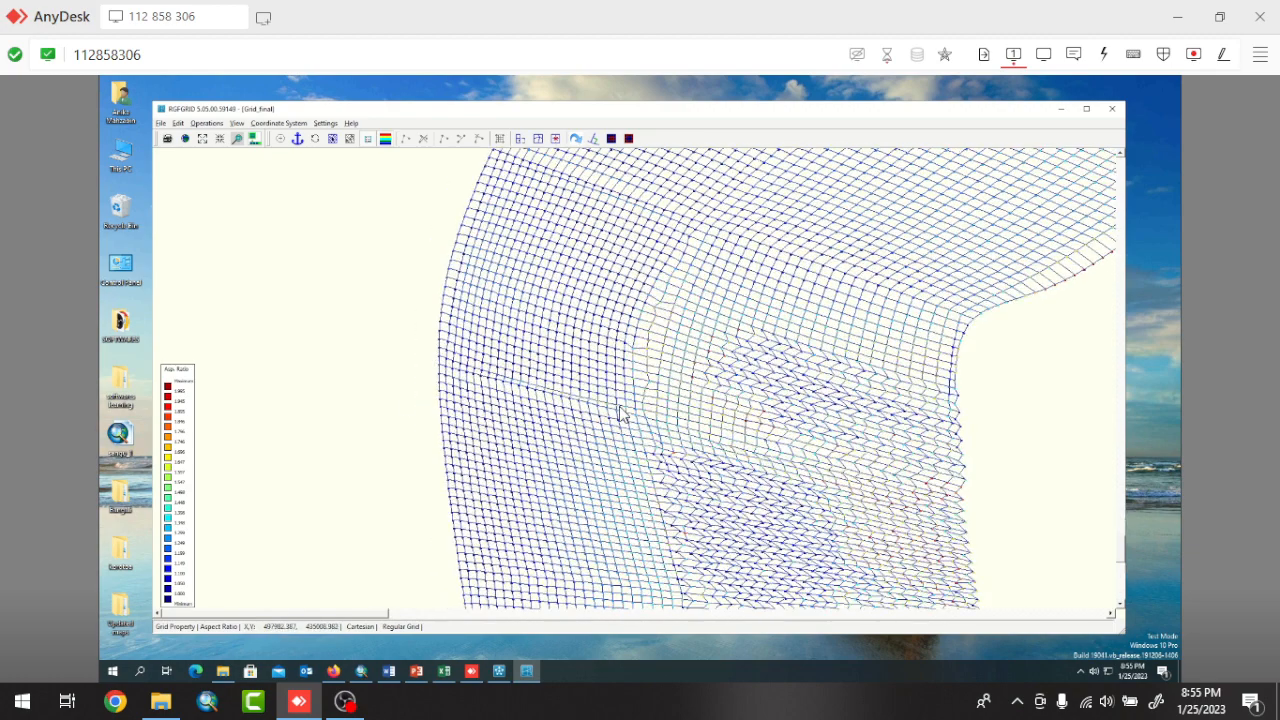
pyautogui.scroll(-3, 620, 411)
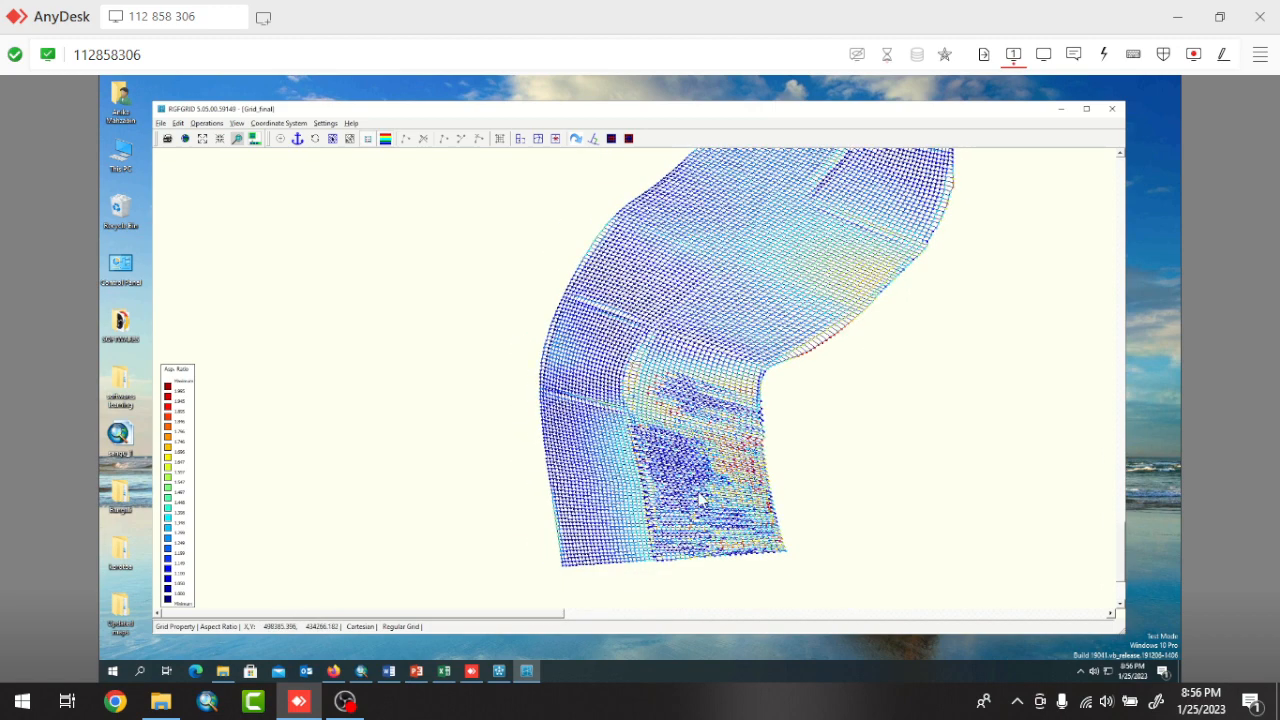
pyautogui.scroll(1, 660, 530)
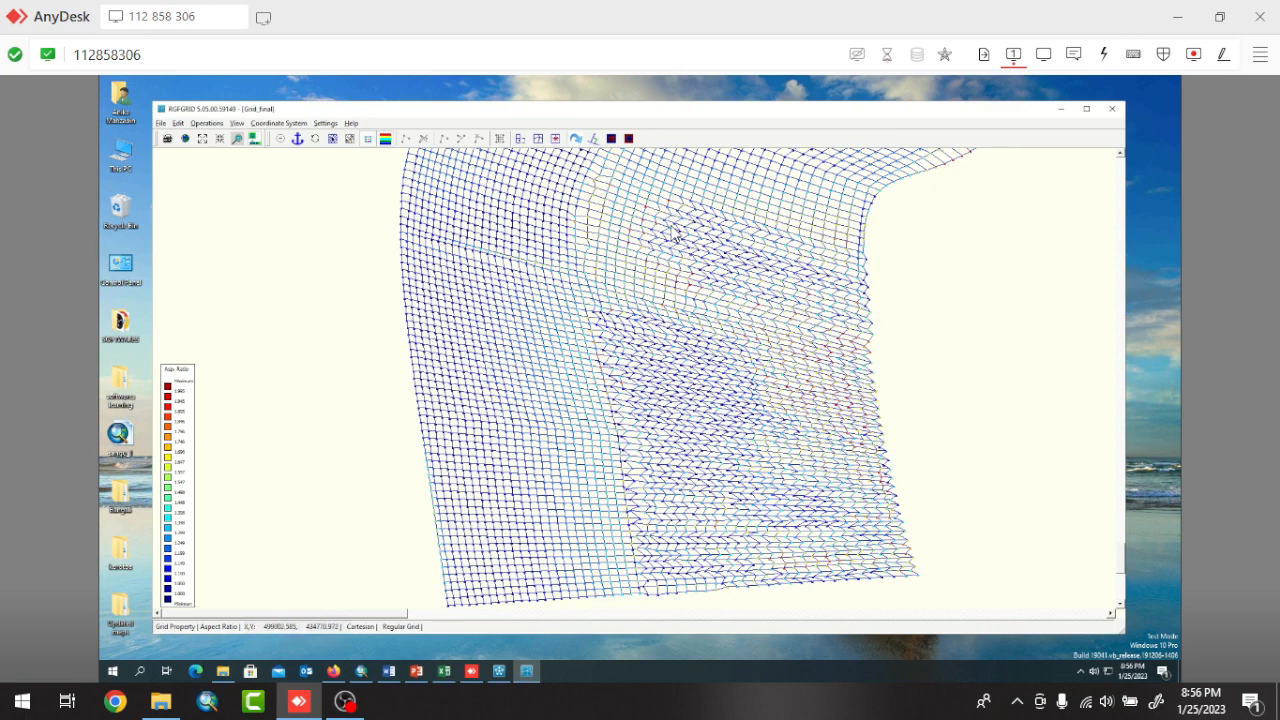
# Examine the distorted cells at the river grid's southern end up close and compare them with the aspect ratio pattern upstream.
pyautogui.scroll(3, 662, 176)
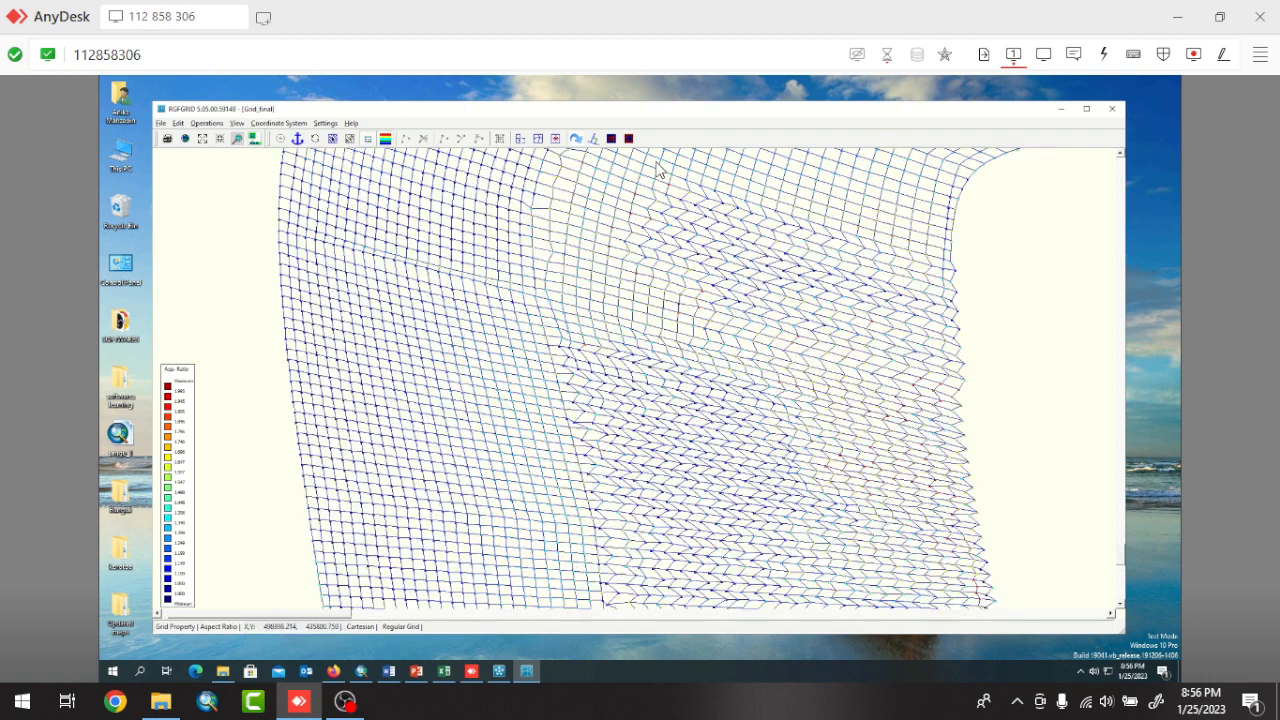
pyautogui.scroll(1, 662, 176)
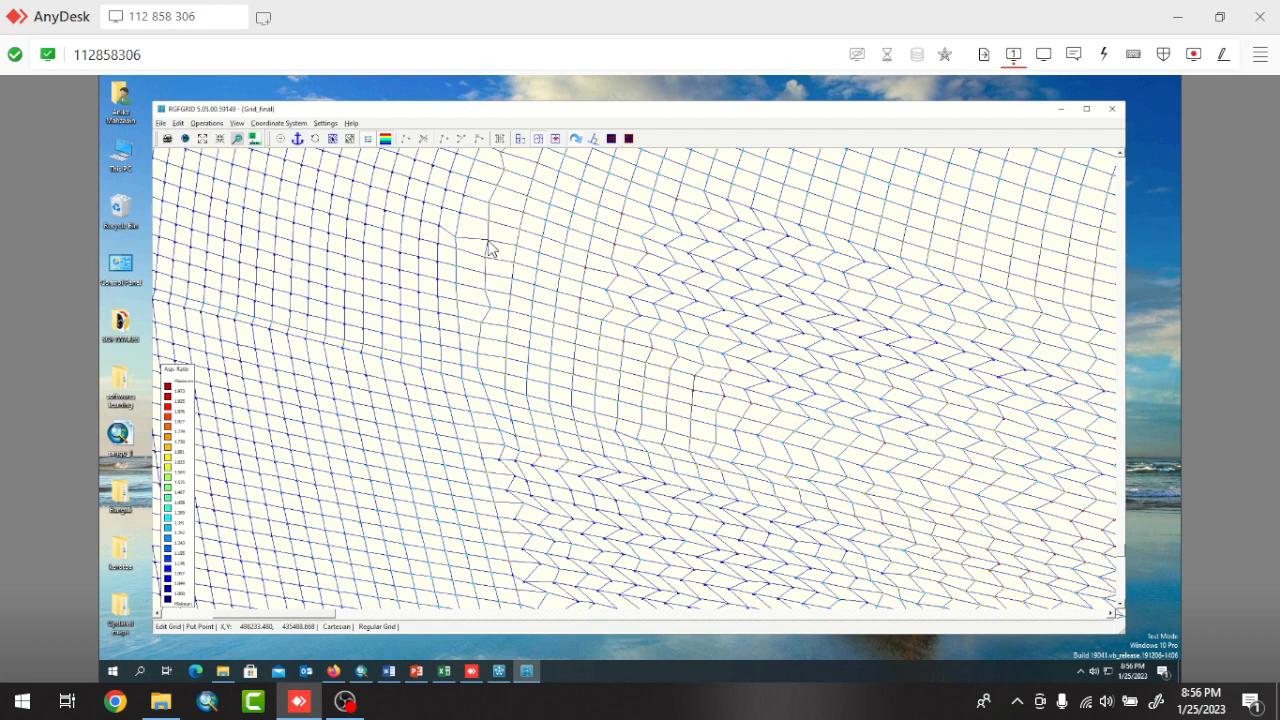
pyautogui.click(583, 284)
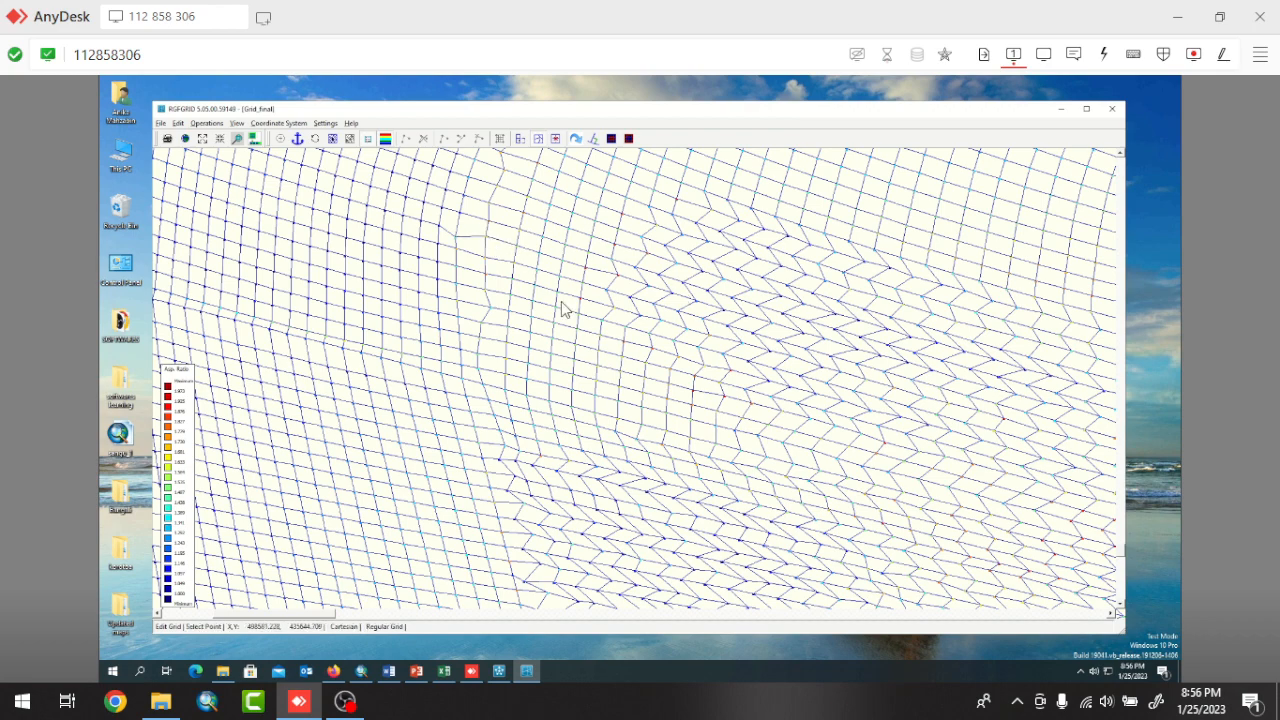
pyautogui.scroll(3, 525, 323)
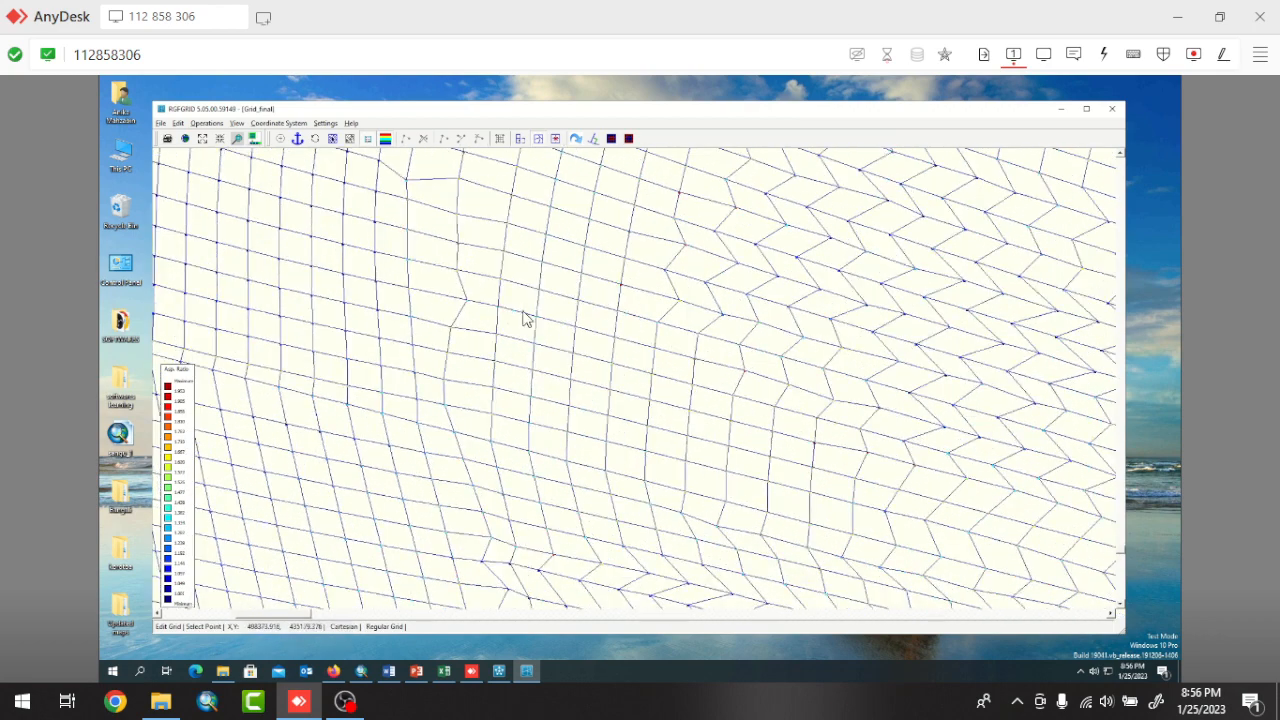
pyautogui.scroll(-6, 525, 318)
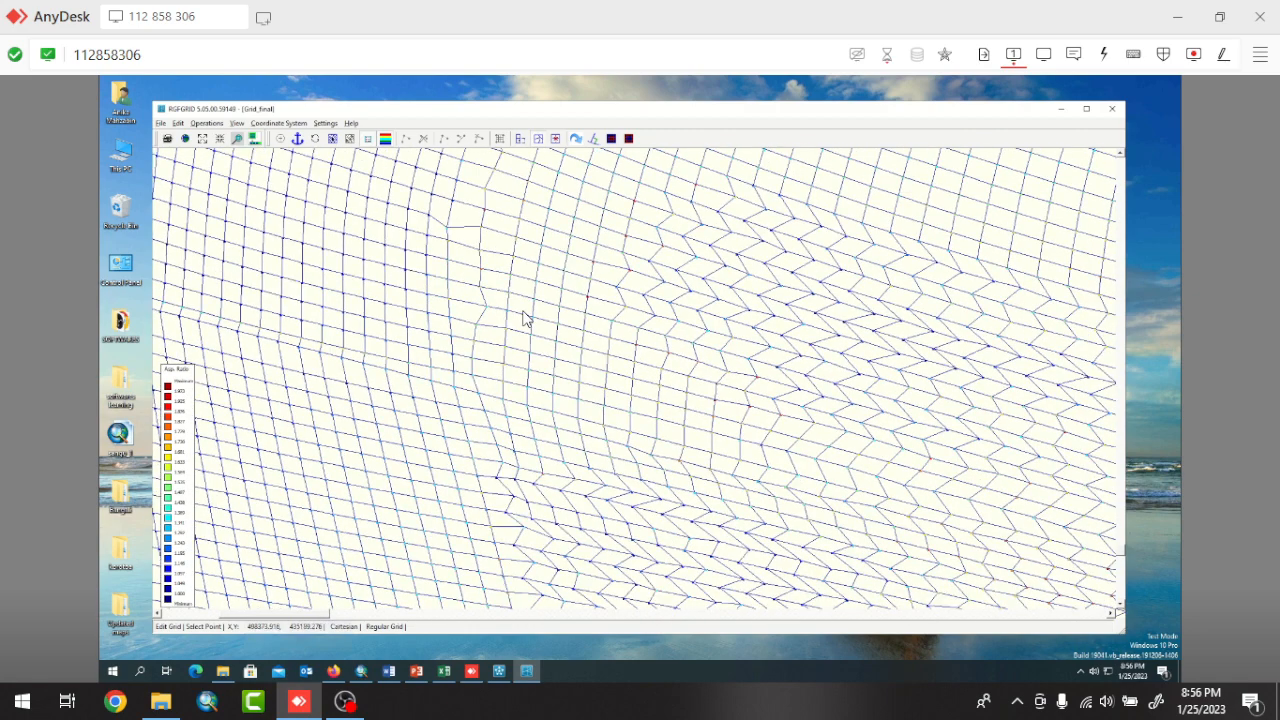
pyautogui.scroll(-3, 524, 318)
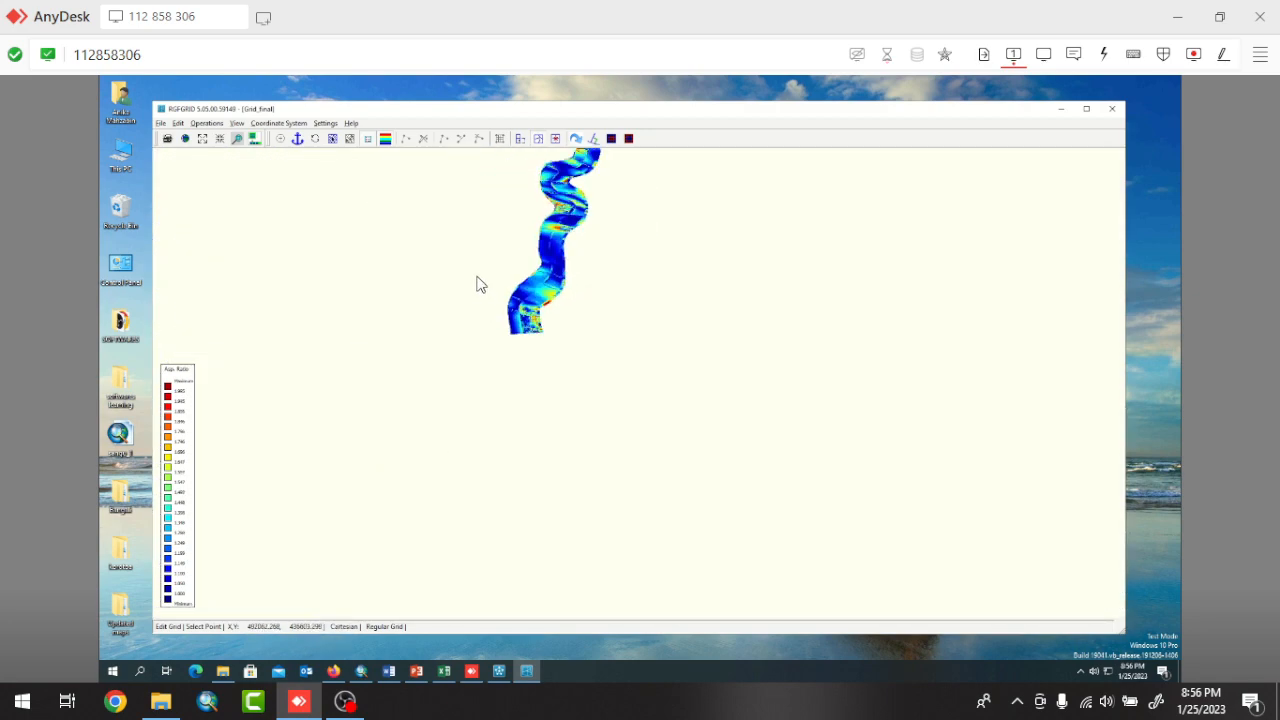
pyautogui.scroll(2, 510, 230)
pyautogui.scroll(1, 522, 297)
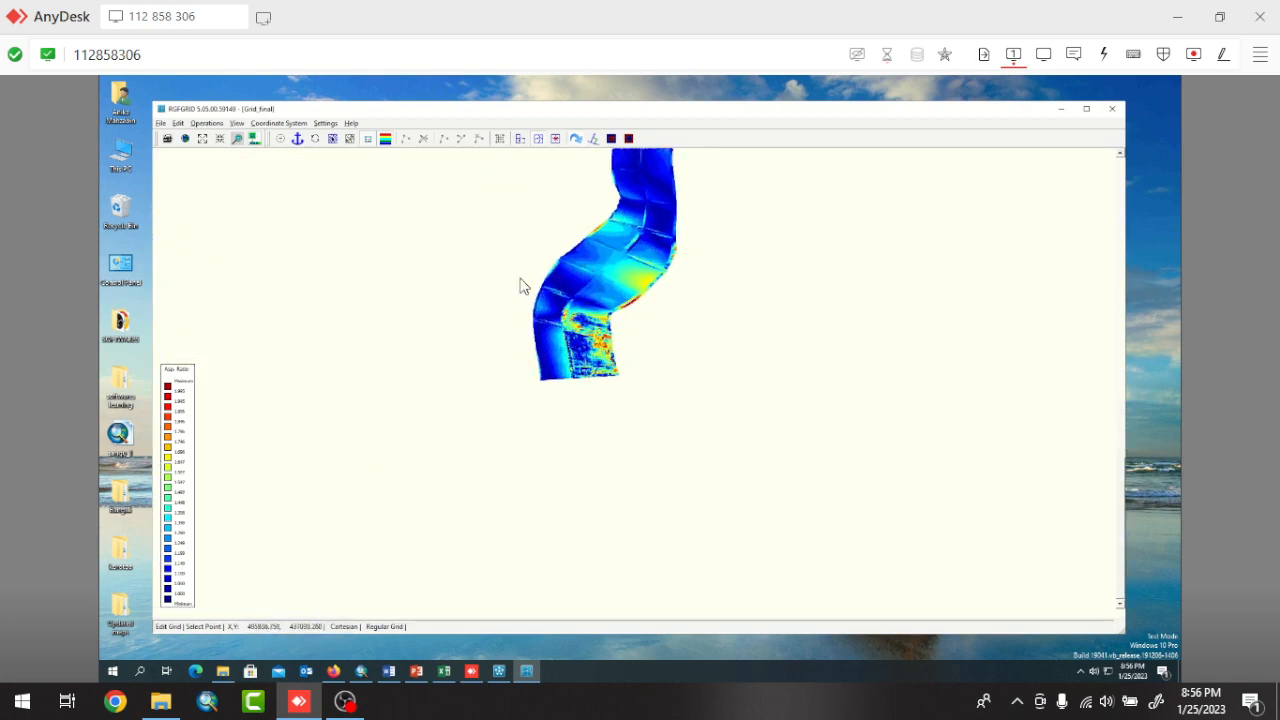
pyautogui.scroll(4, 540, 316)
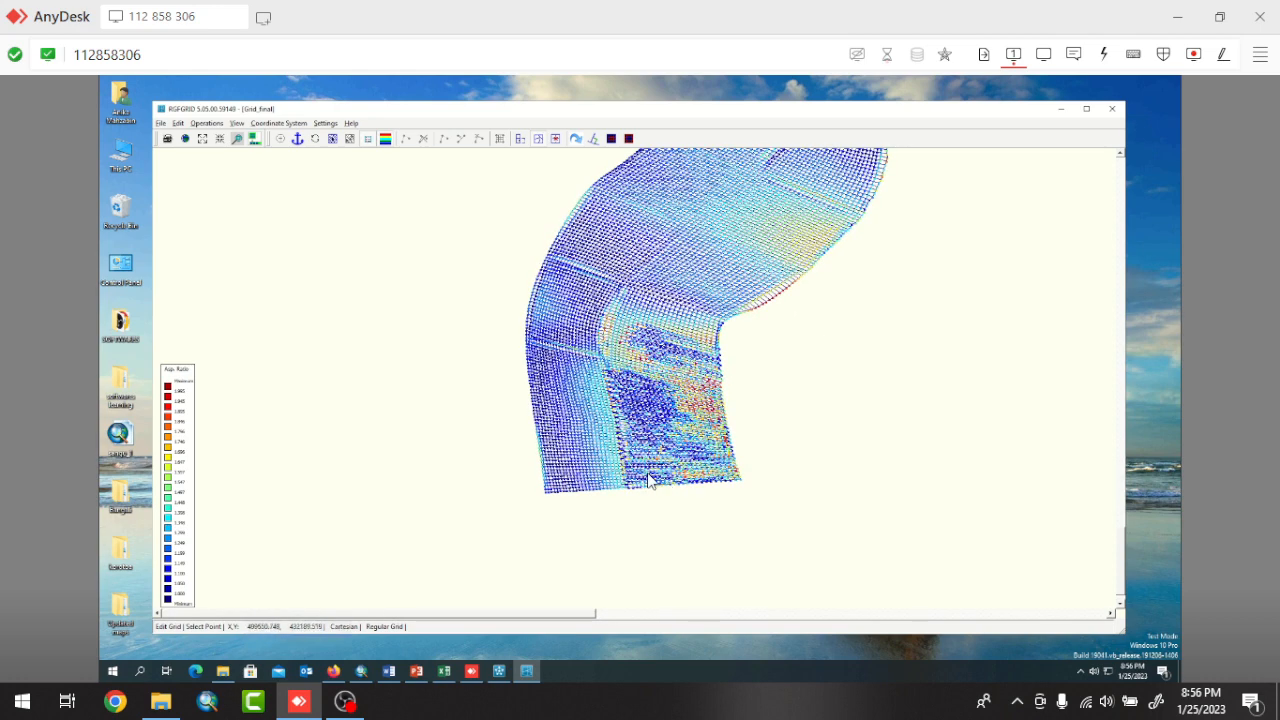
pyautogui.scroll(1, 645, 355)
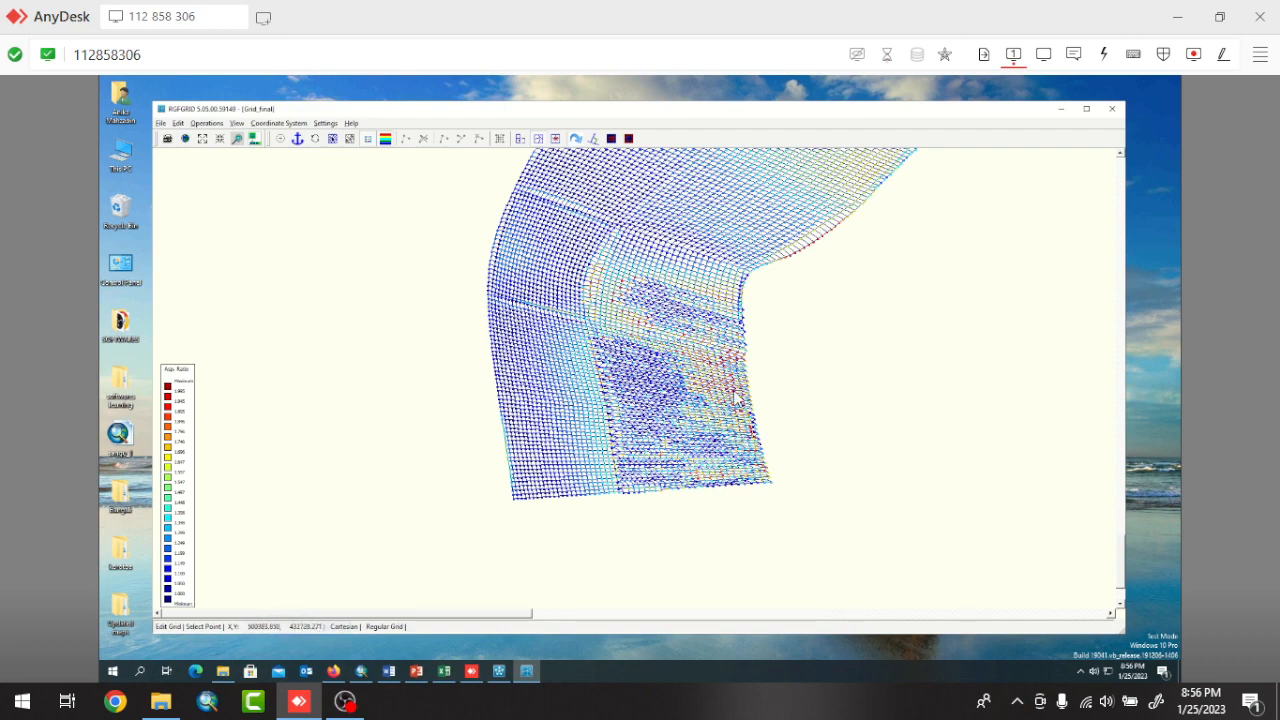
pyautogui.scroll(1, 857, 380)
pyautogui.scroll(1, 595, 358)
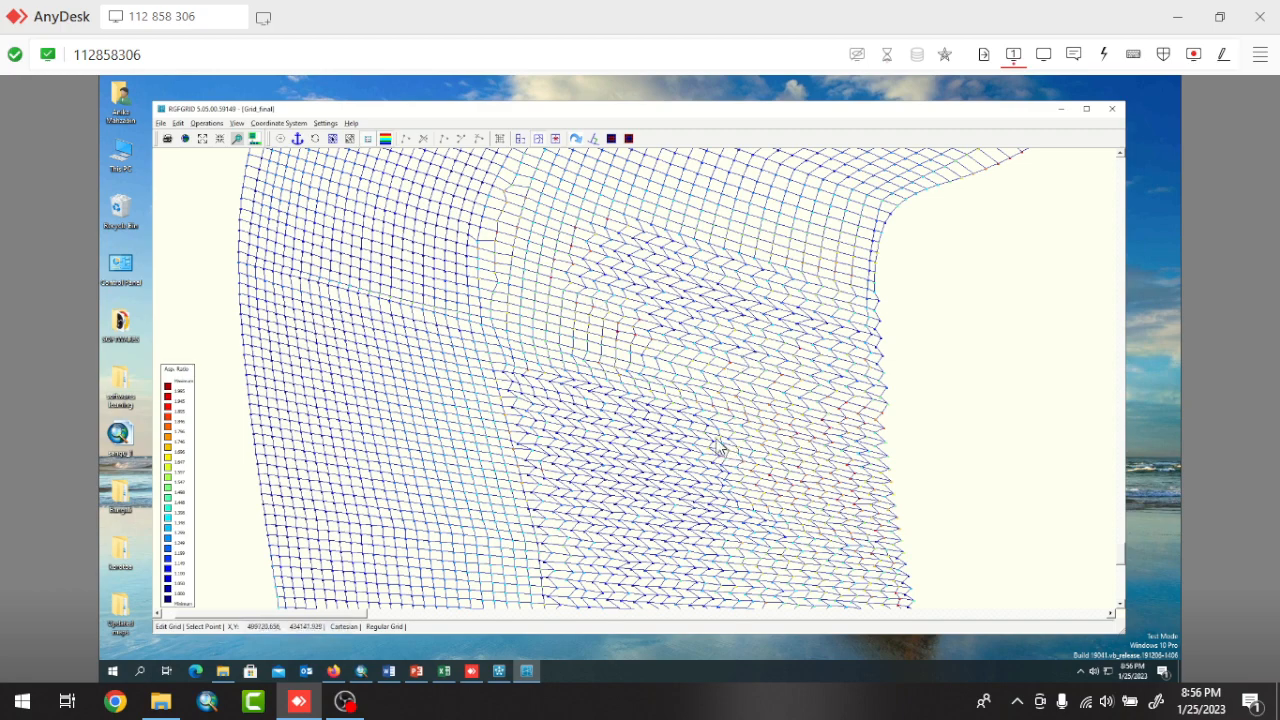
pyautogui.scroll(-5, 700, 430)
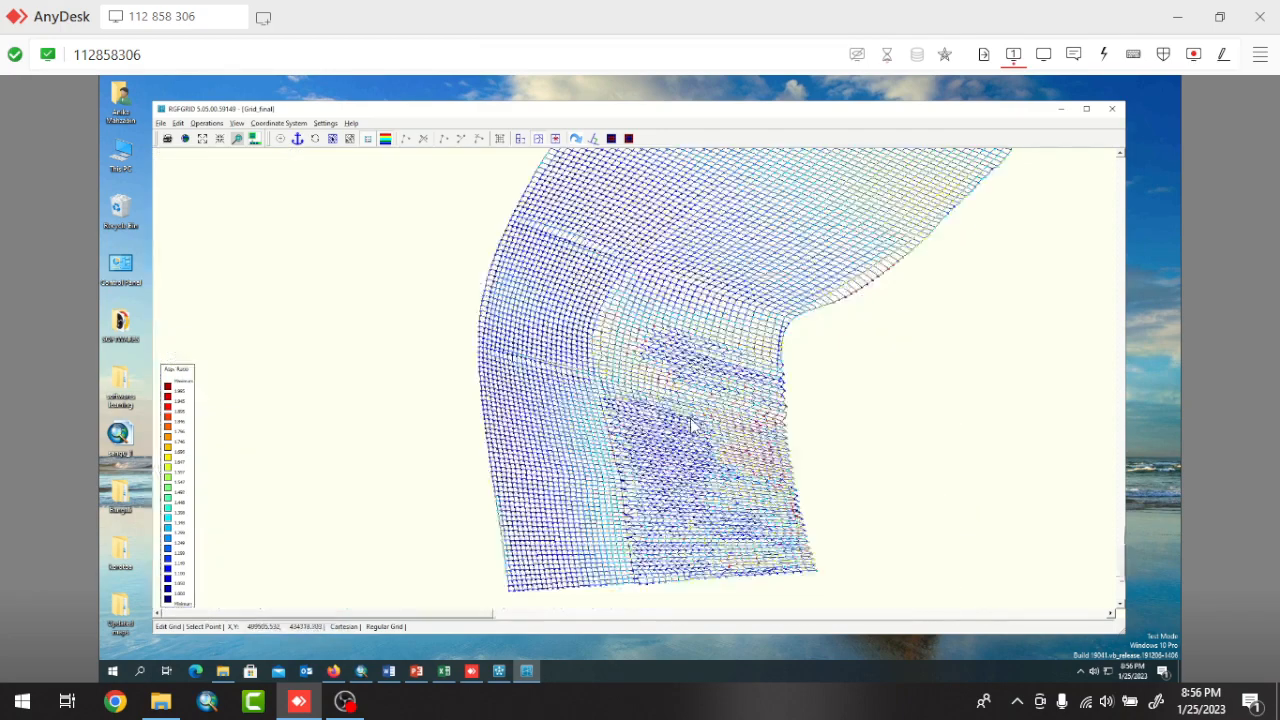
pyautogui.scroll(5, 690, 425)
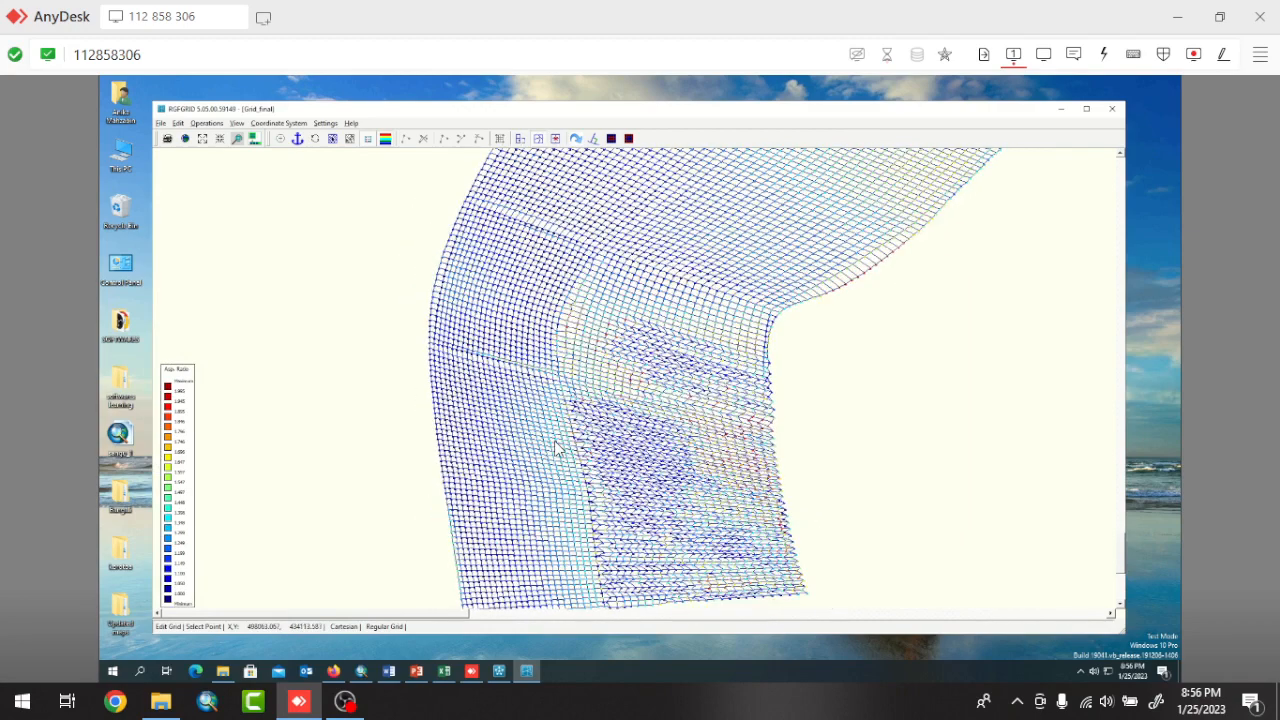
pyautogui.scroll(-5, 556, 447)
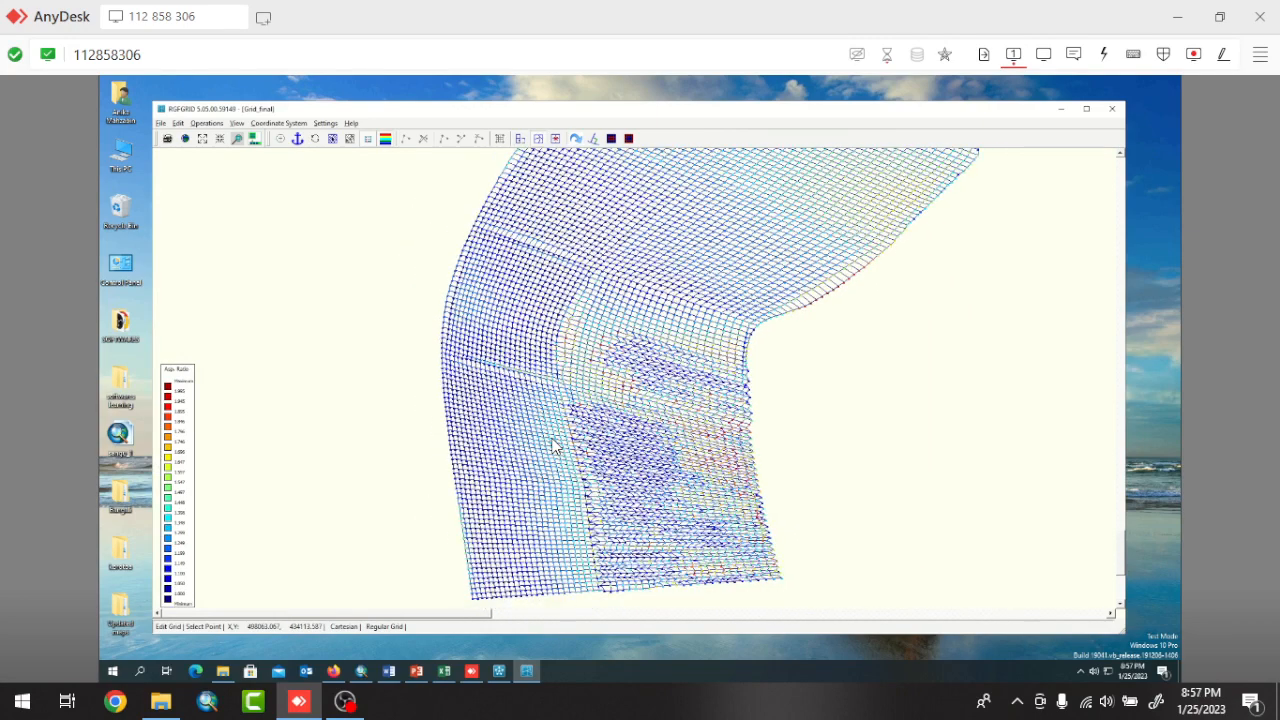
pyautogui.scroll(-3, 556, 447)
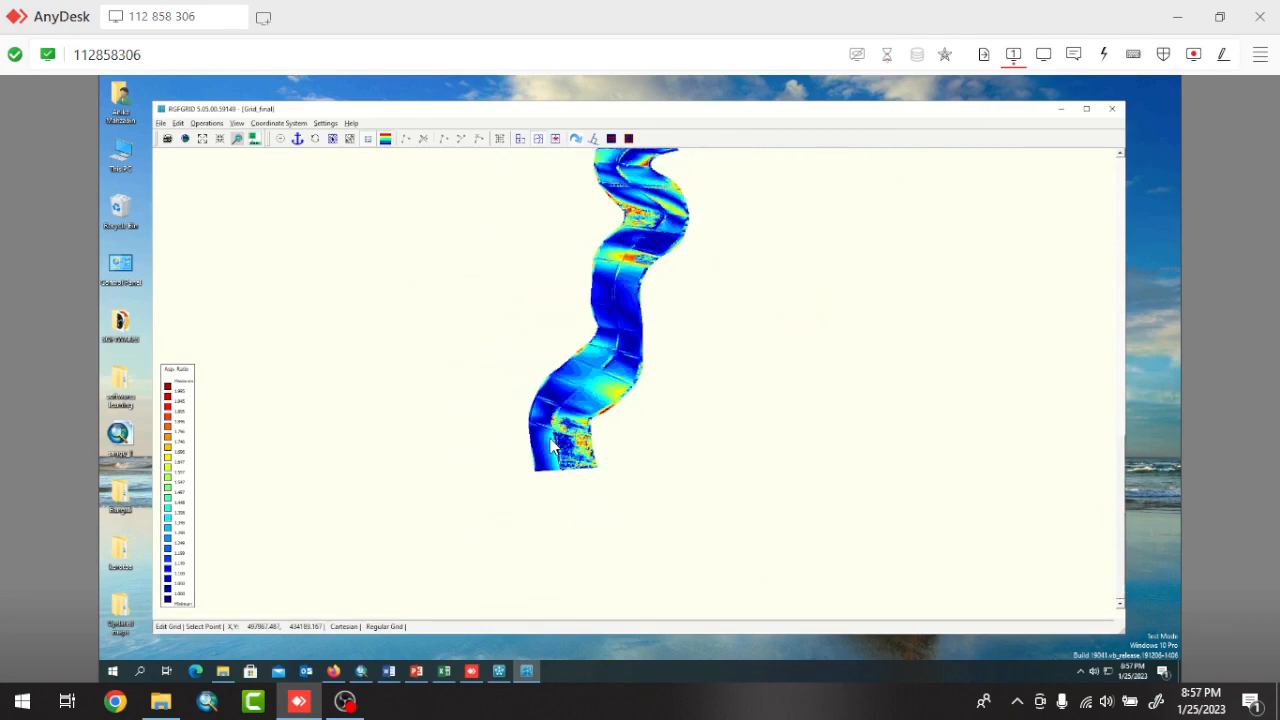
pyautogui.scroll(-2, 551, 446)
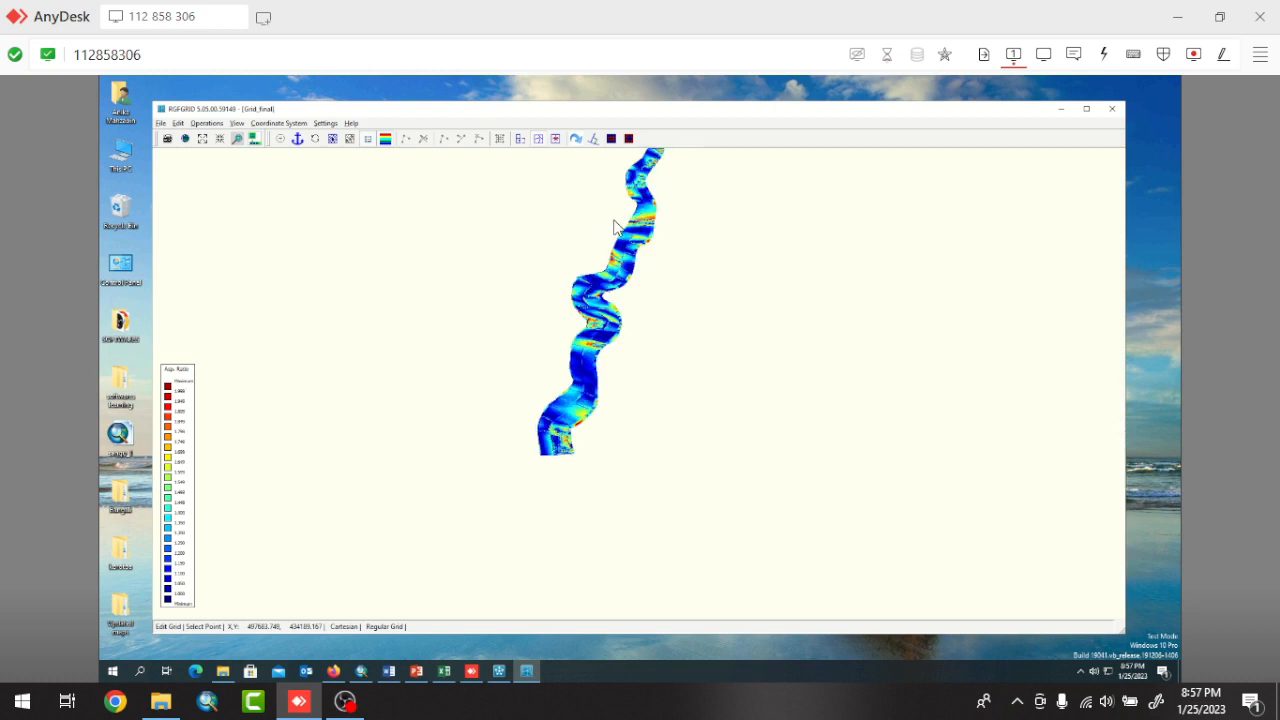
# Switch to Excel by opening the bathy_btm workbook from the delft folder inside softwares learning, clearing the other workbook out of view.
pyautogui.click(1061, 108)
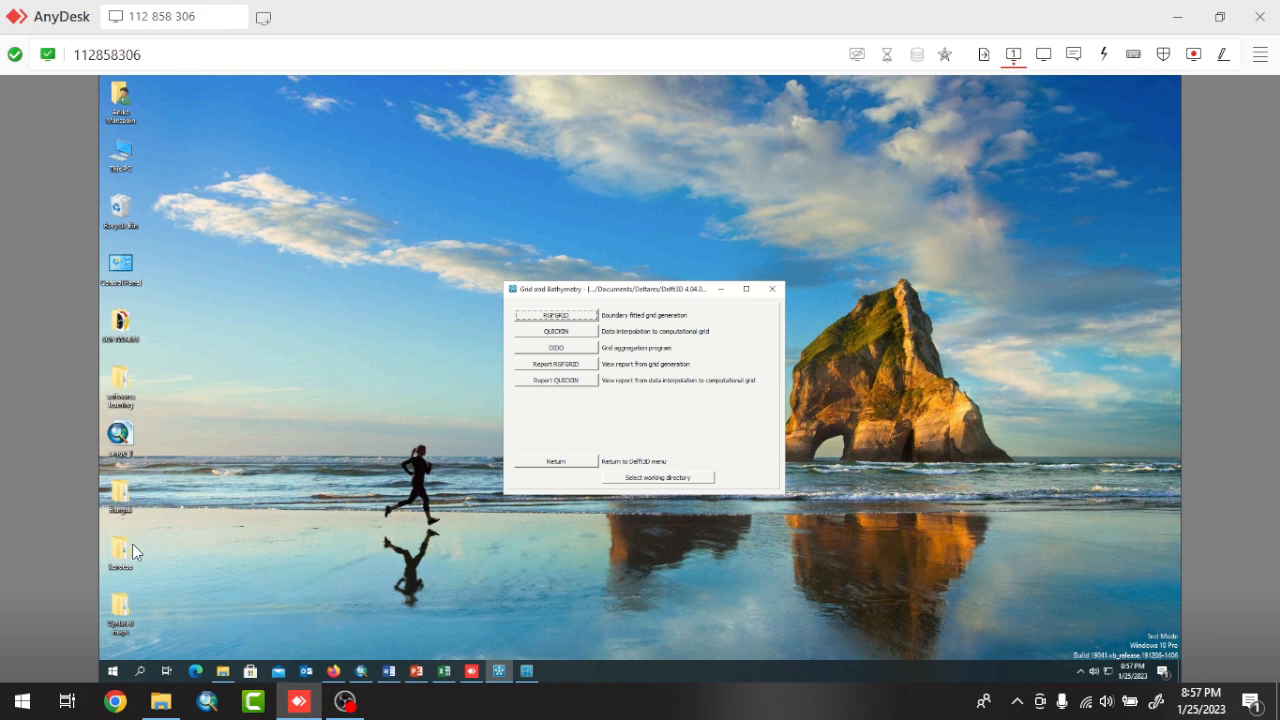
pyautogui.doubleClick(118, 390)
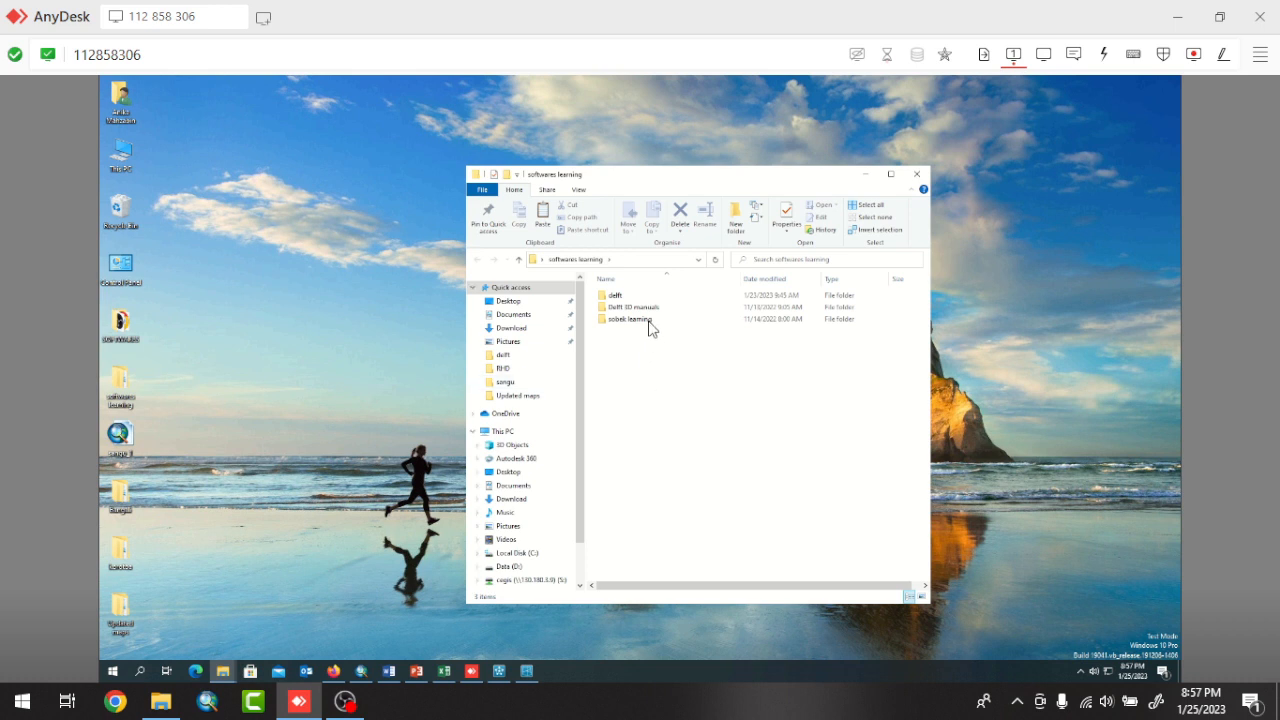
pyautogui.doubleClick(614, 299)
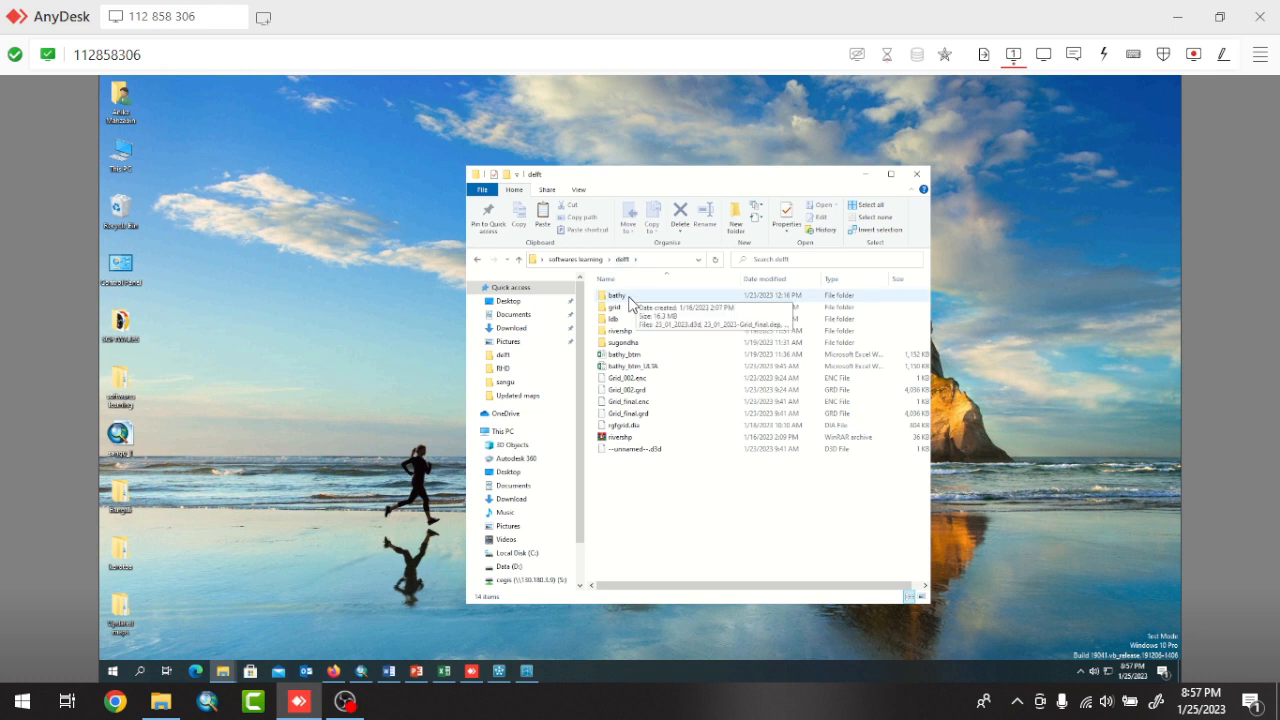
pyautogui.click(640, 364)
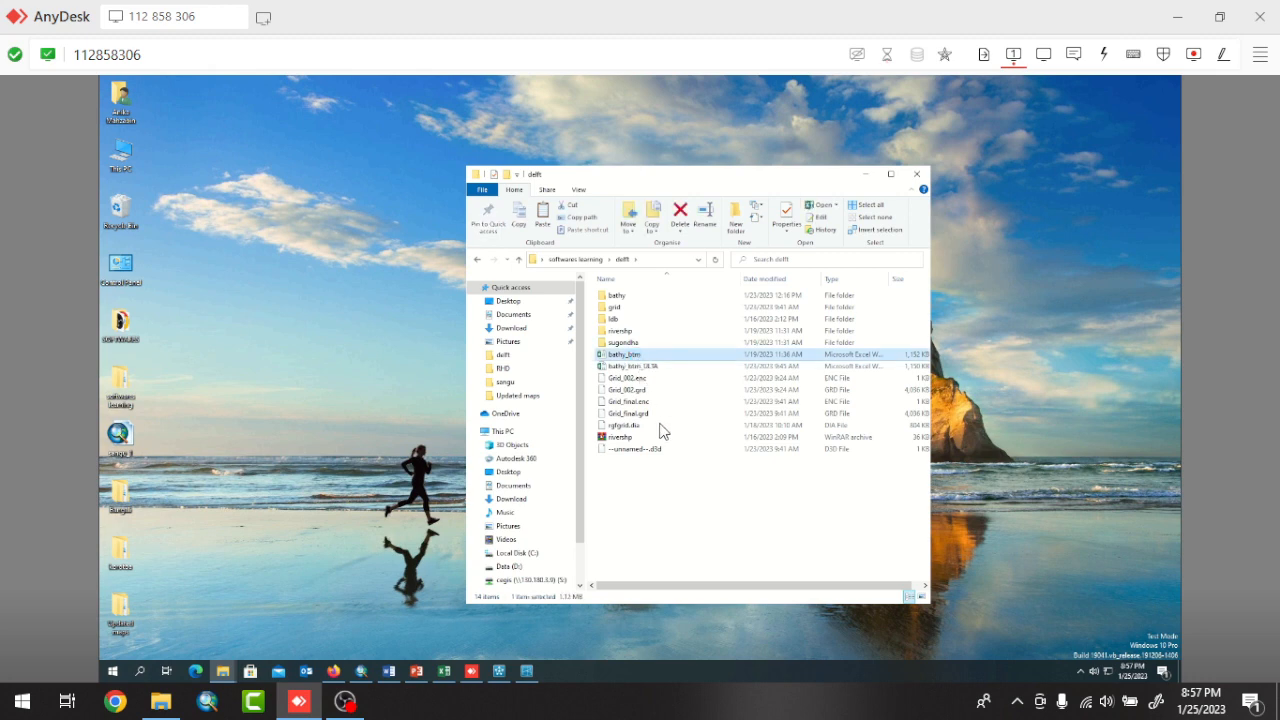
pyautogui.doubleClick(628, 362)
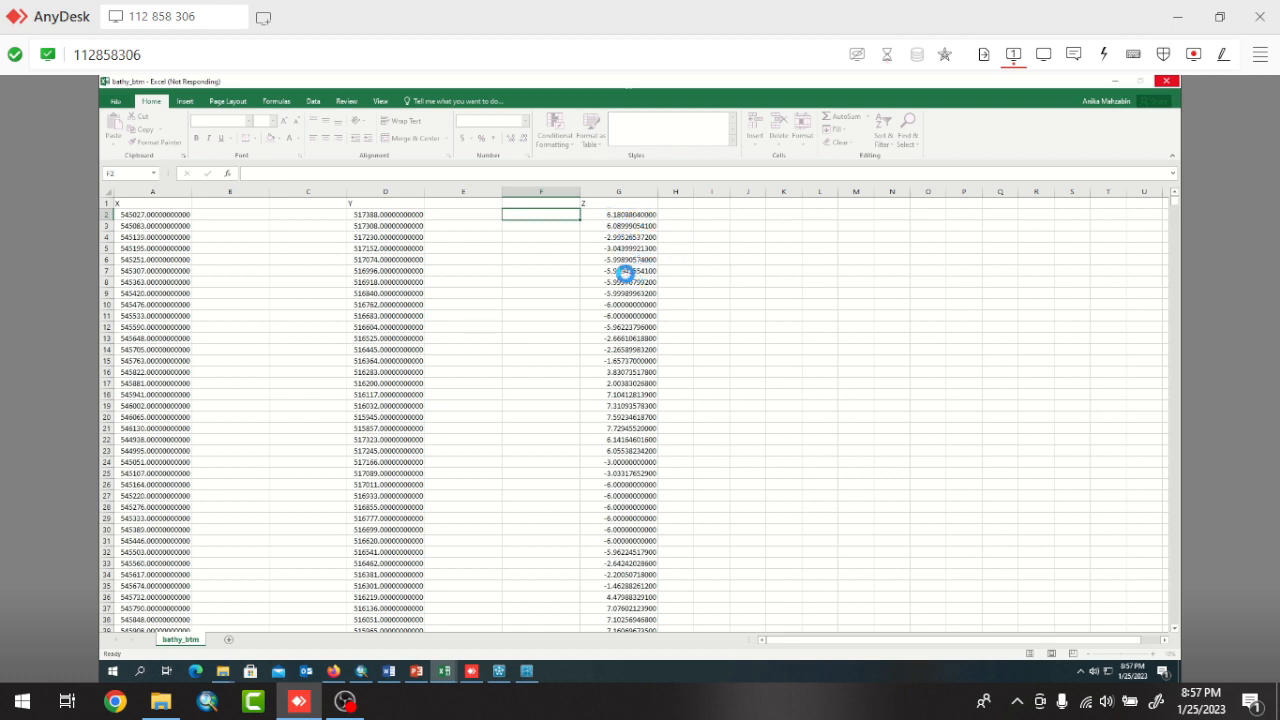
pyautogui.click(1115, 86)
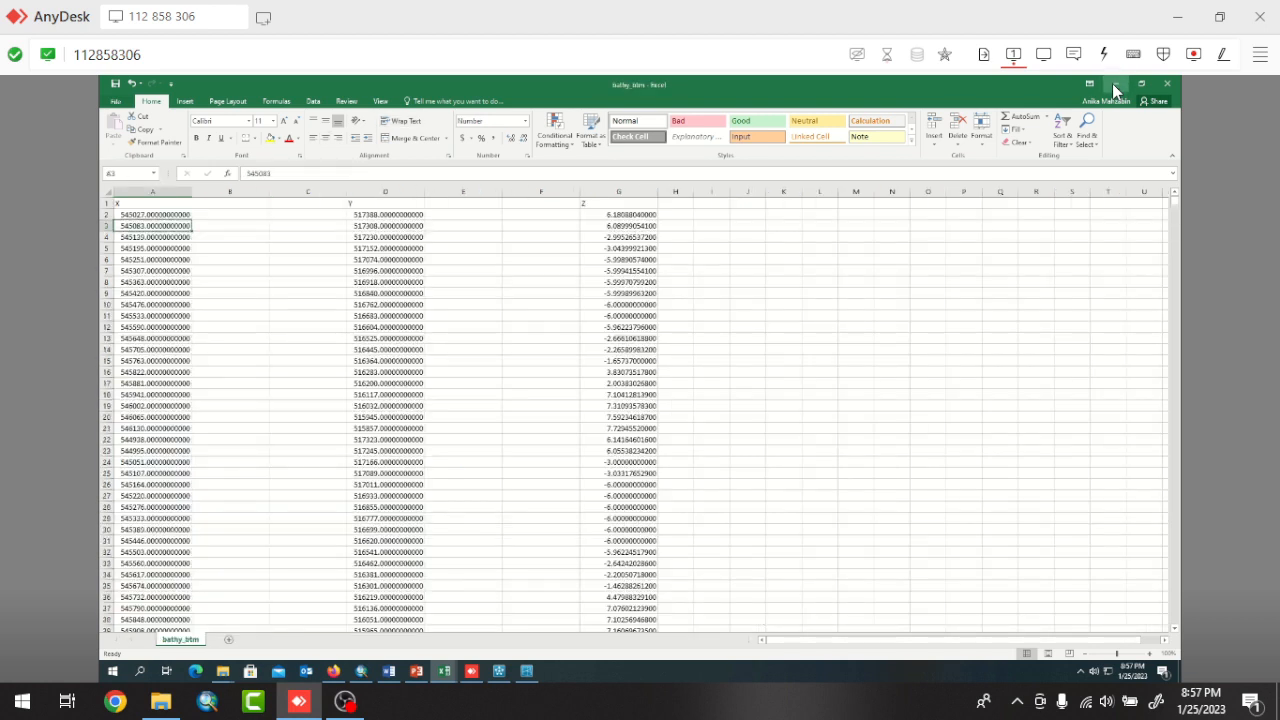
# Inspect the Z header and the first bathymetry values in column G of the bathy_btm sheet.
pyautogui.click(626, 214)
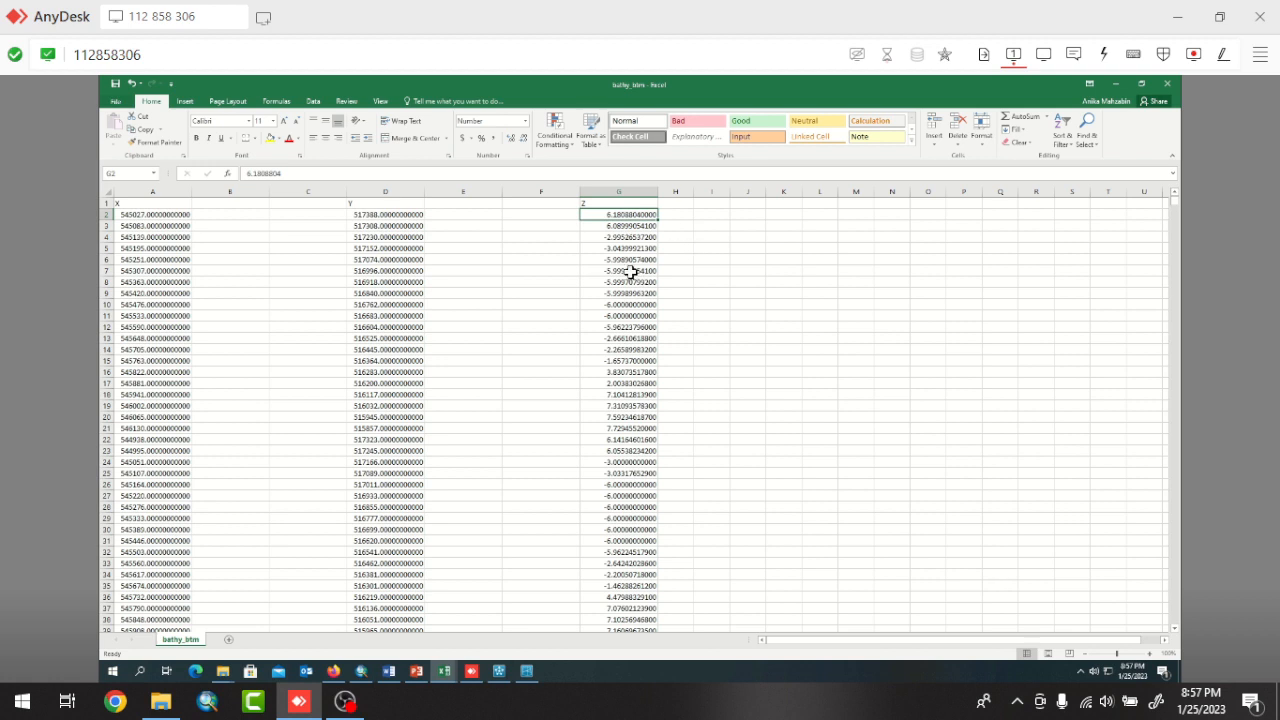
pyautogui.click(607, 204)
pyautogui.click(593, 223)
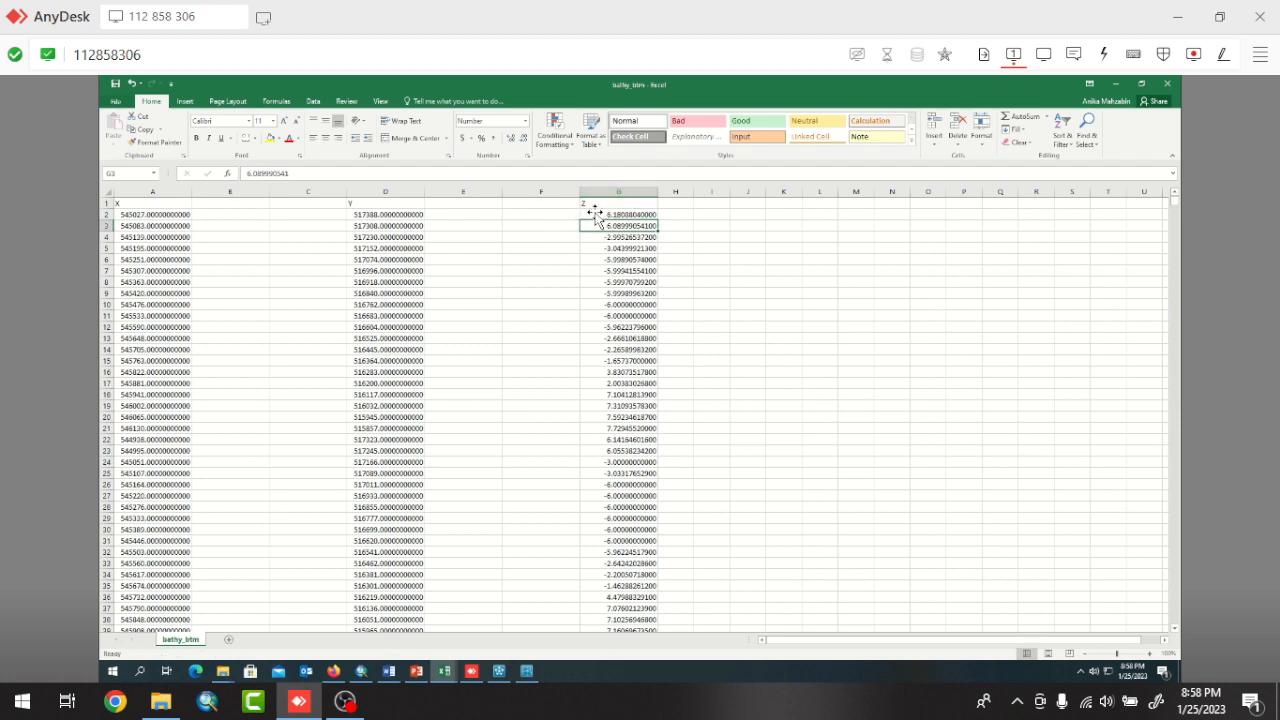
pyautogui.click(652, 201)
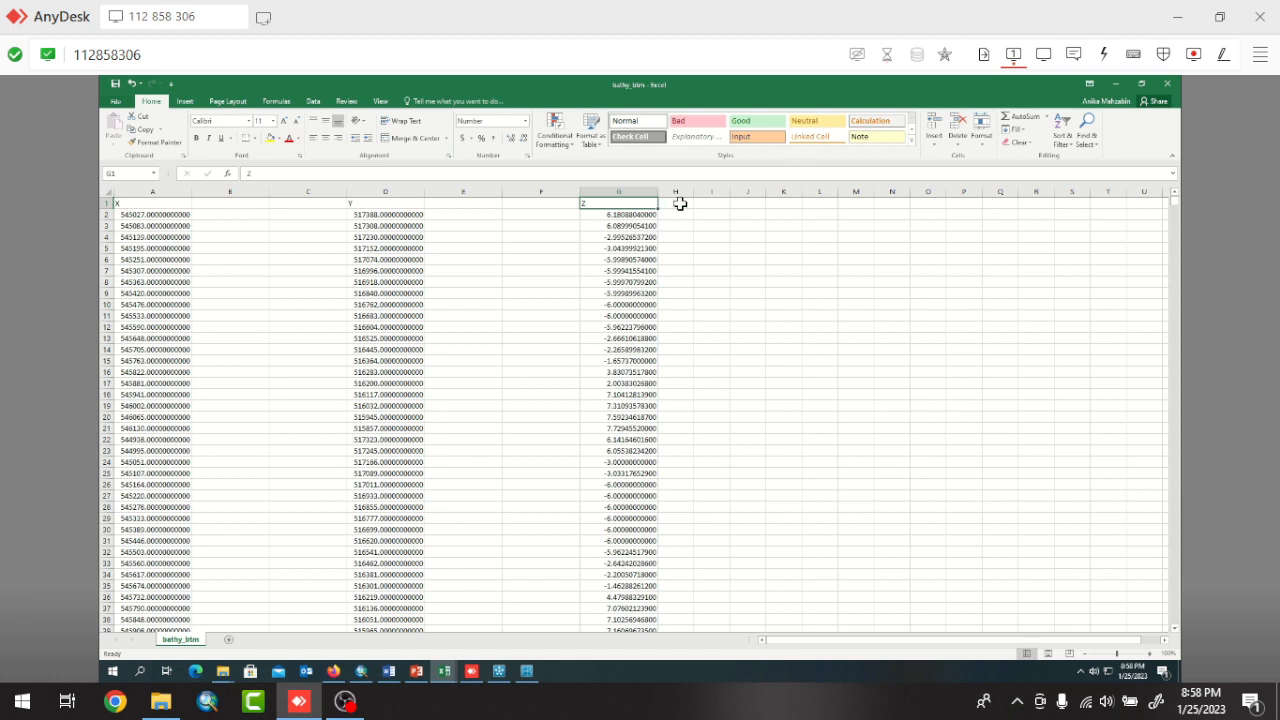
pyautogui.click(680, 204)
pyautogui.click(641, 225)
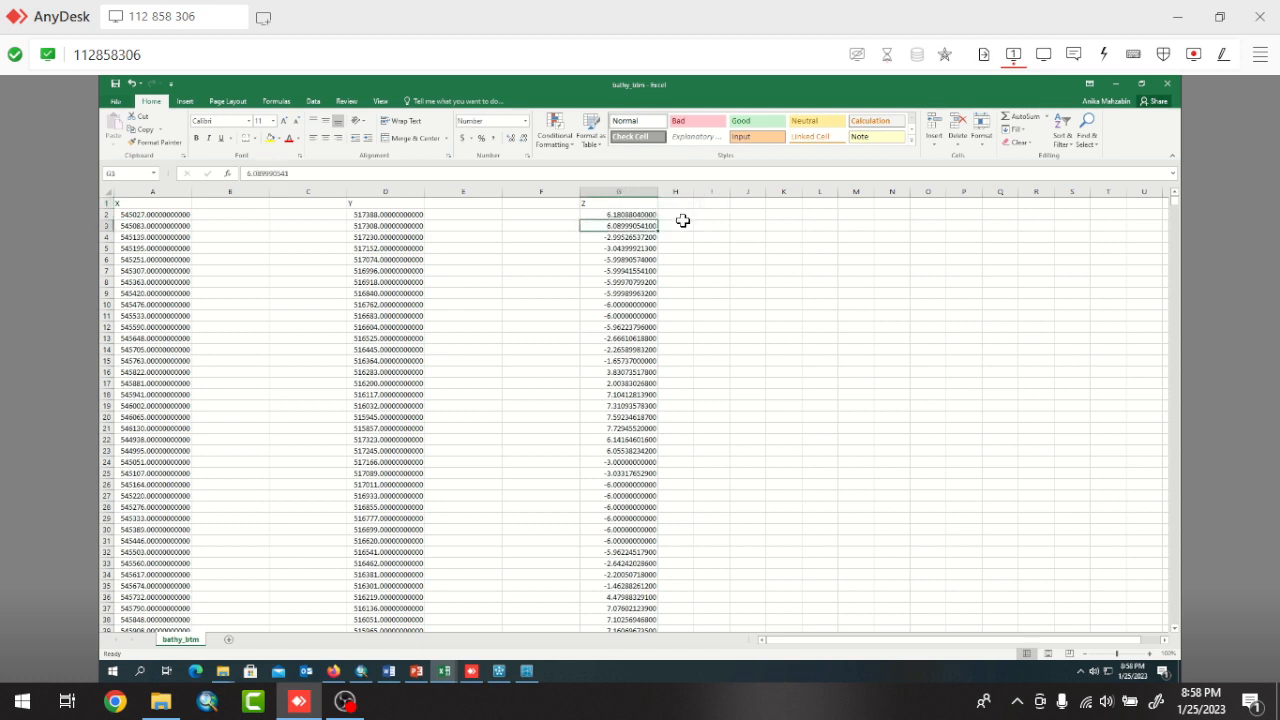
# Enter the formula =-1*G2 in cell H2 and fill it down column H for all Z values.
pyautogui.click(690, 214)
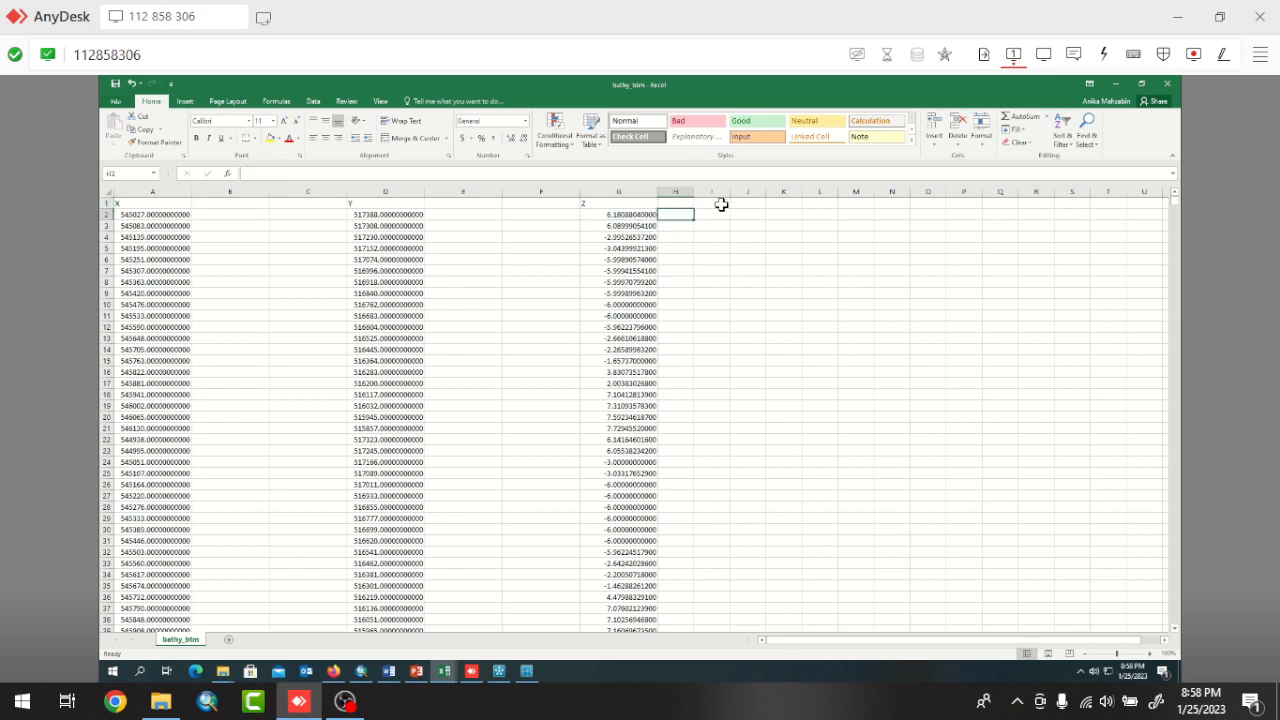
pyautogui.write('=-1*')
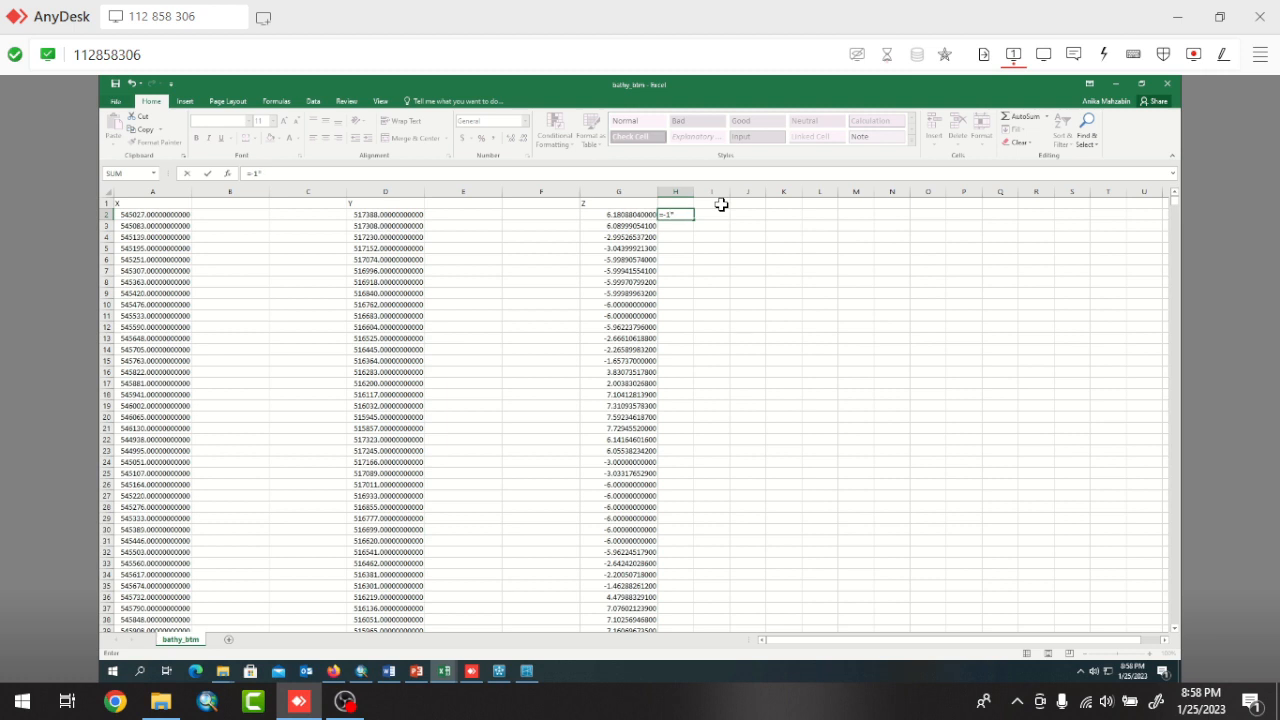
pyautogui.click(628, 211)
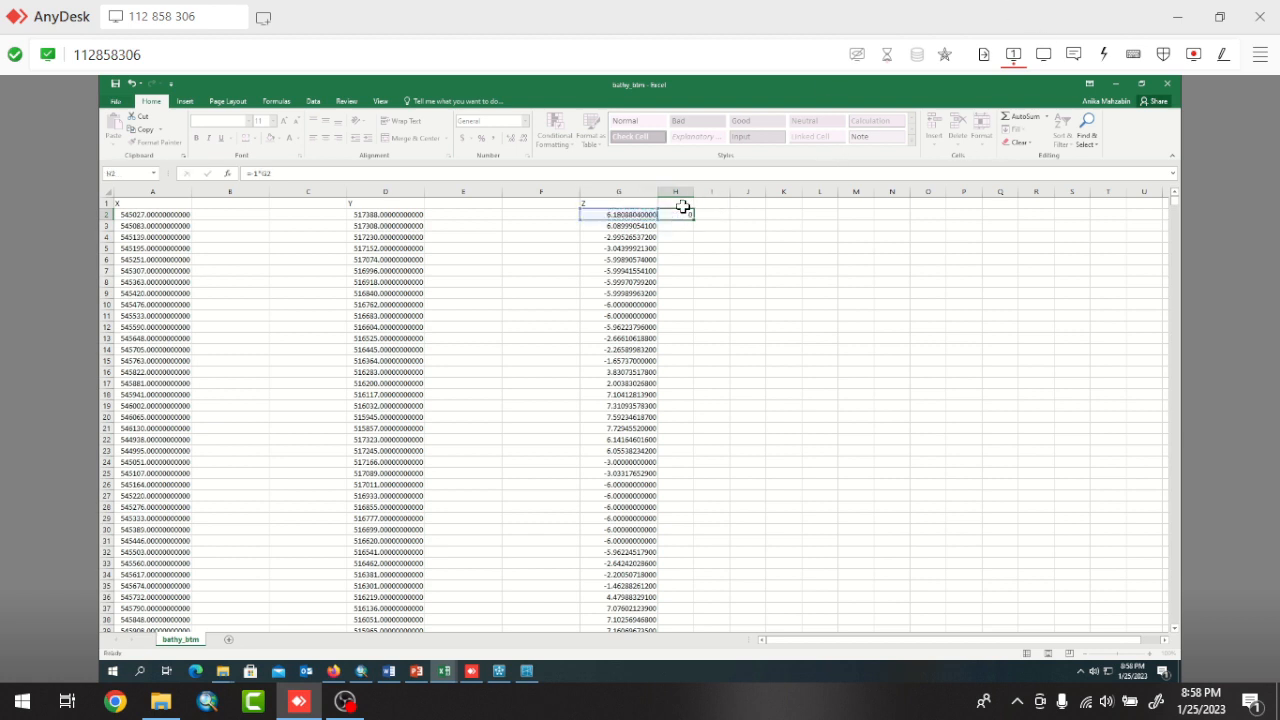
pyautogui.press('Return')
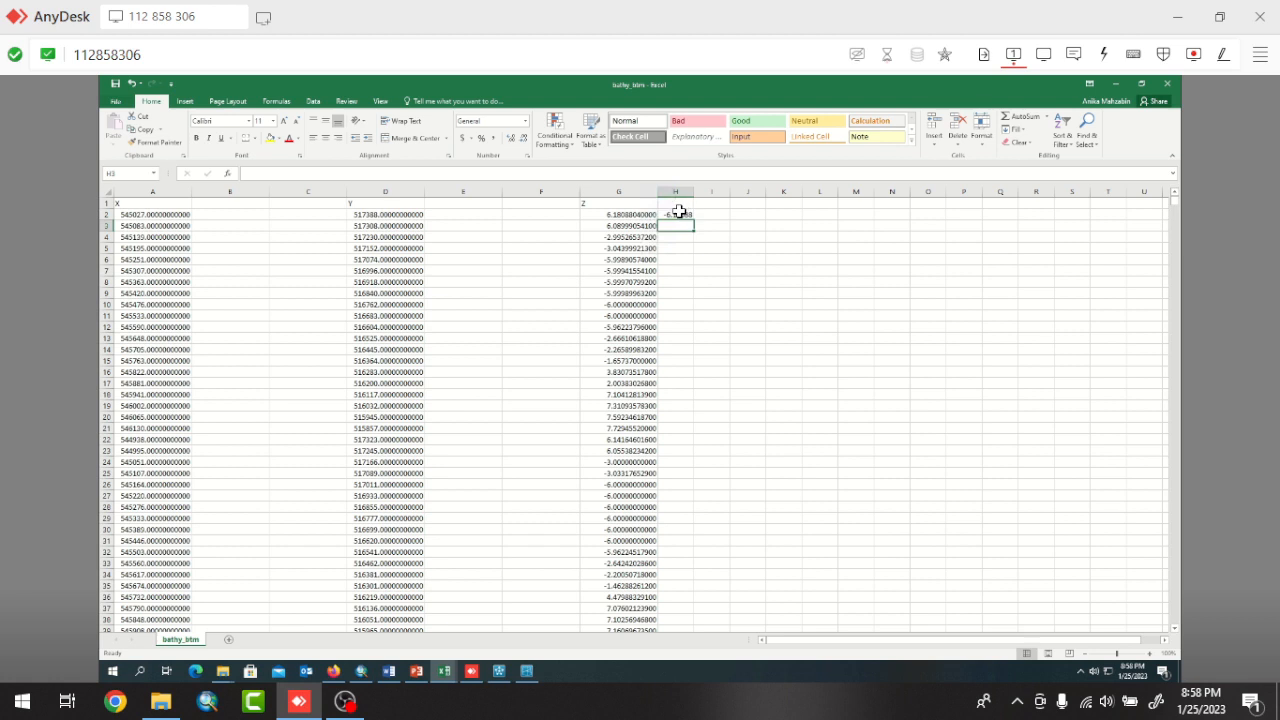
pyautogui.click(679, 212)
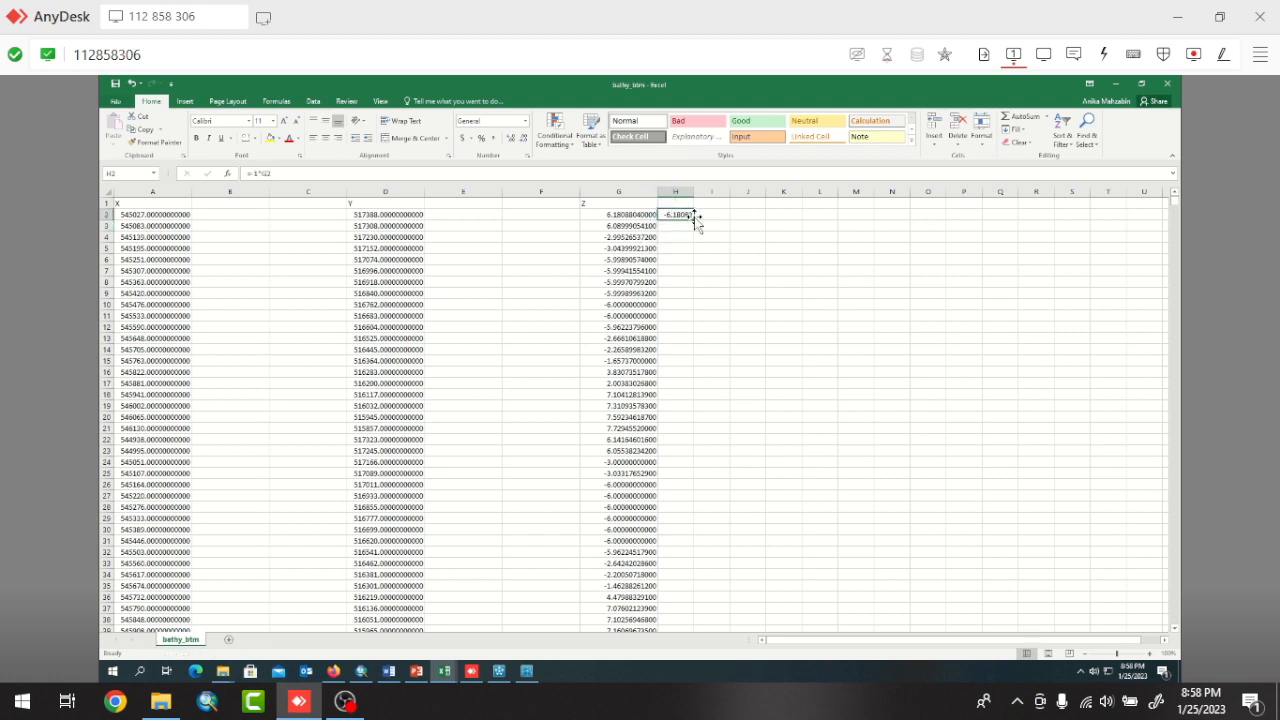
pyautogui.doubleClick(694, 218)
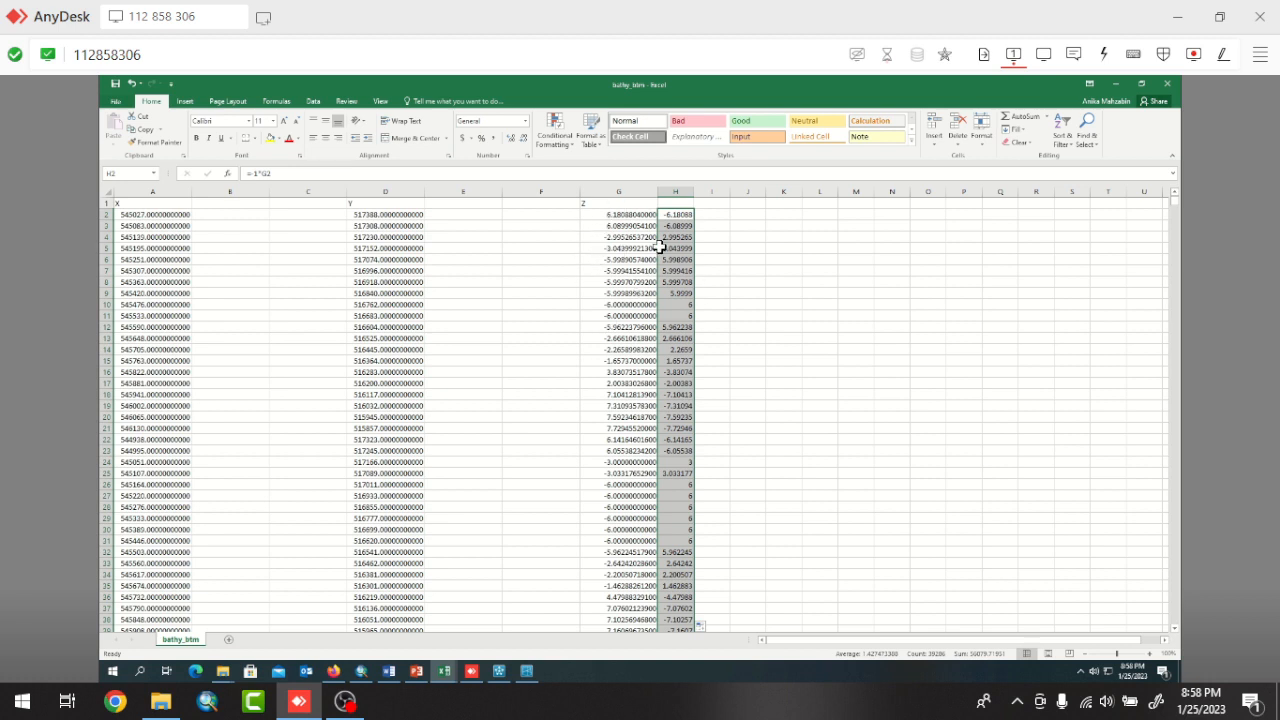
# Compare the original Z values in column G with the sign-reversed values in column H, alongside the X and Y columns.
pyautogui.click(629, 215)
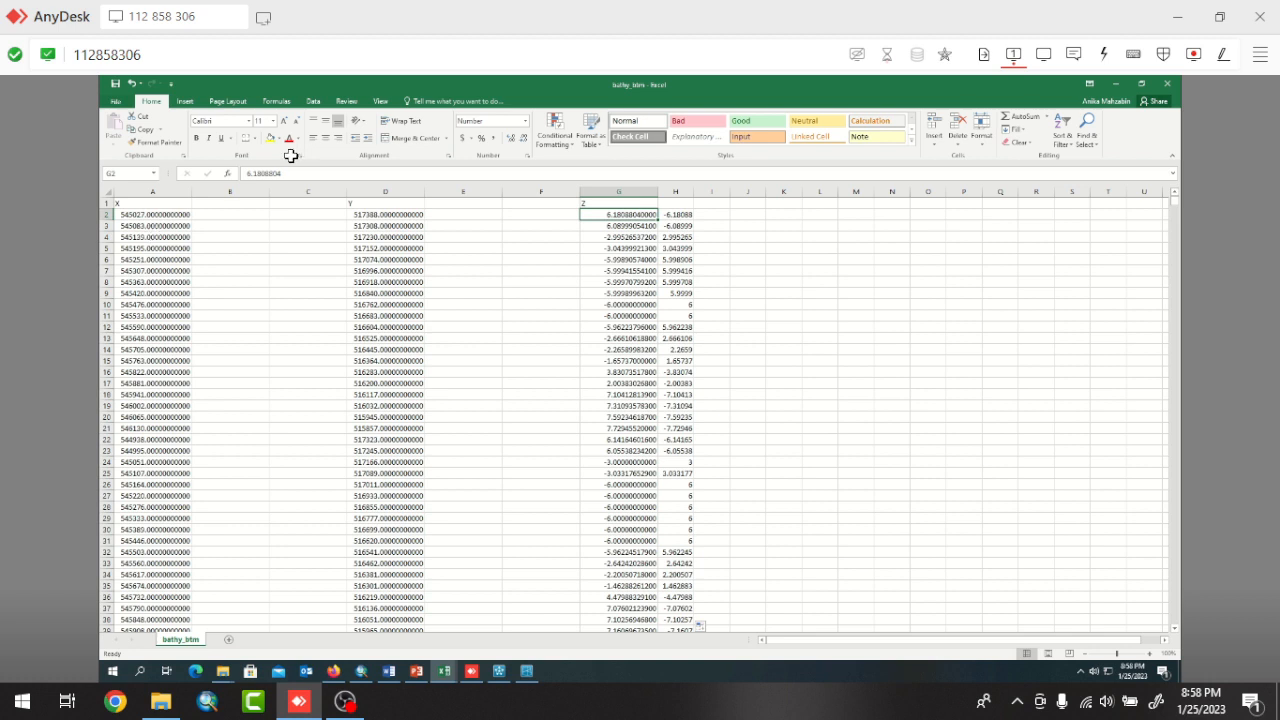
pyautogui.click(146, 205)
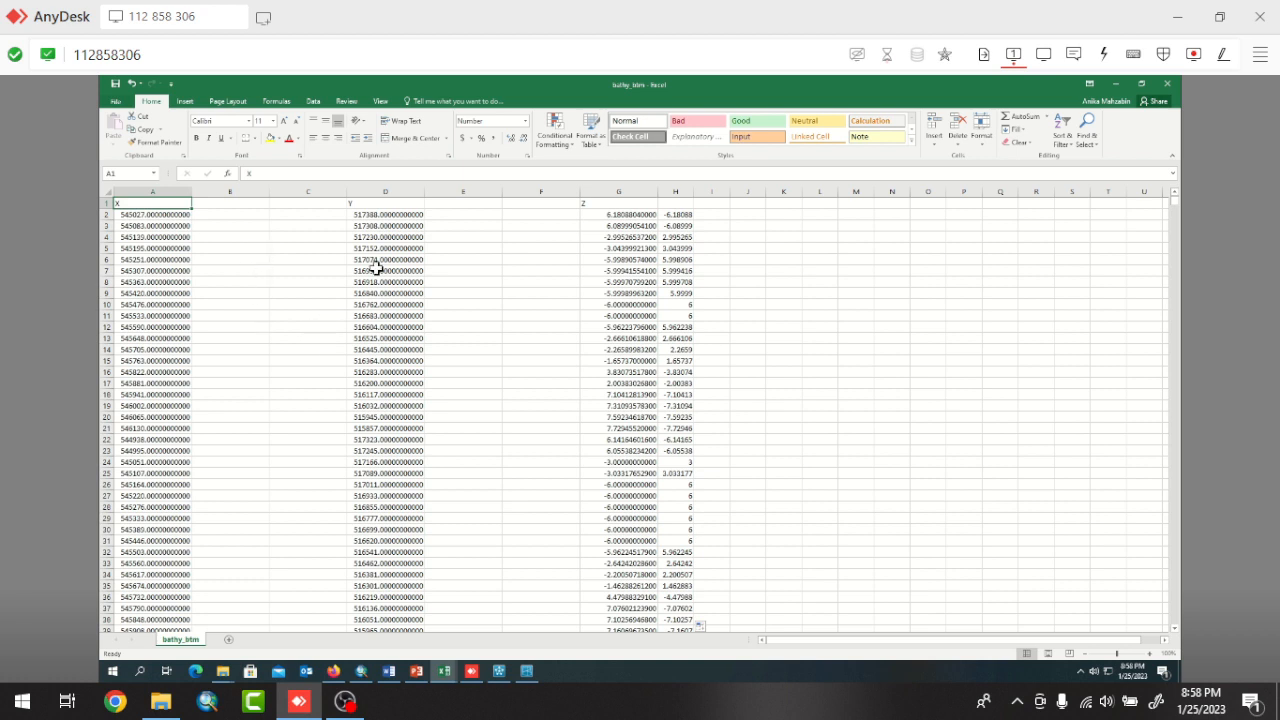
pyautogui.click(551, 271)
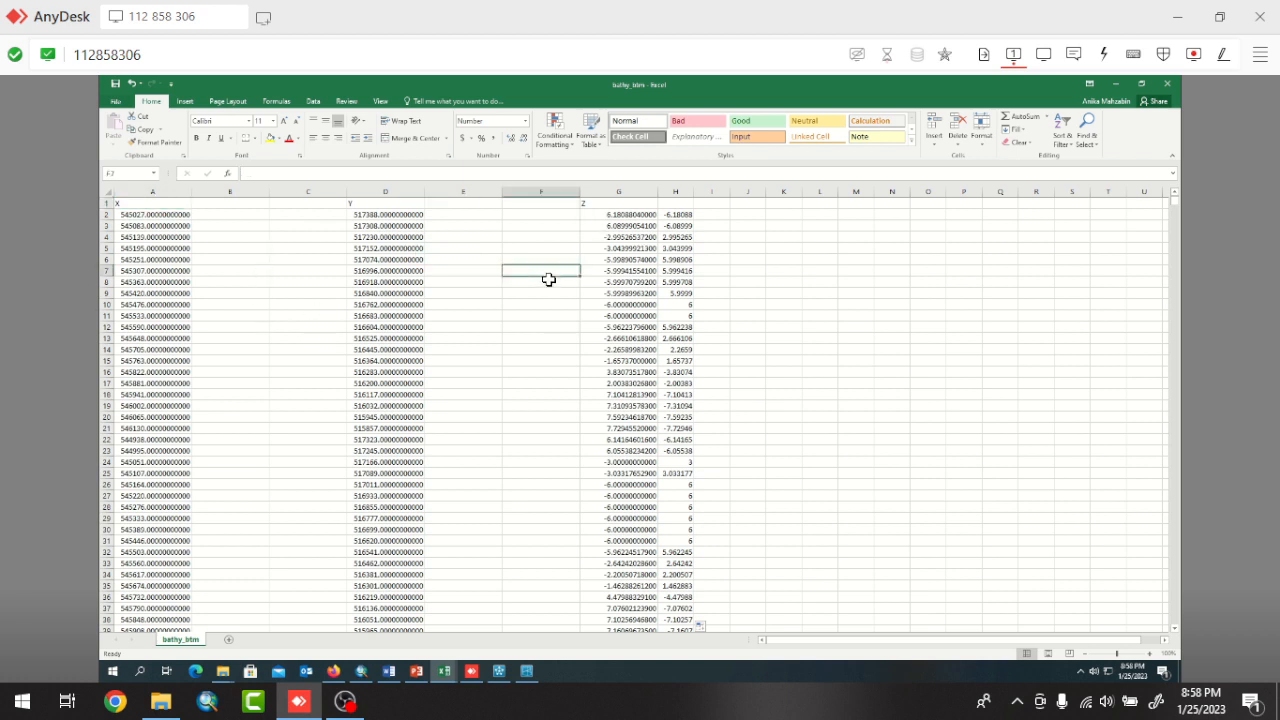
pyautogui.click(674, 269)
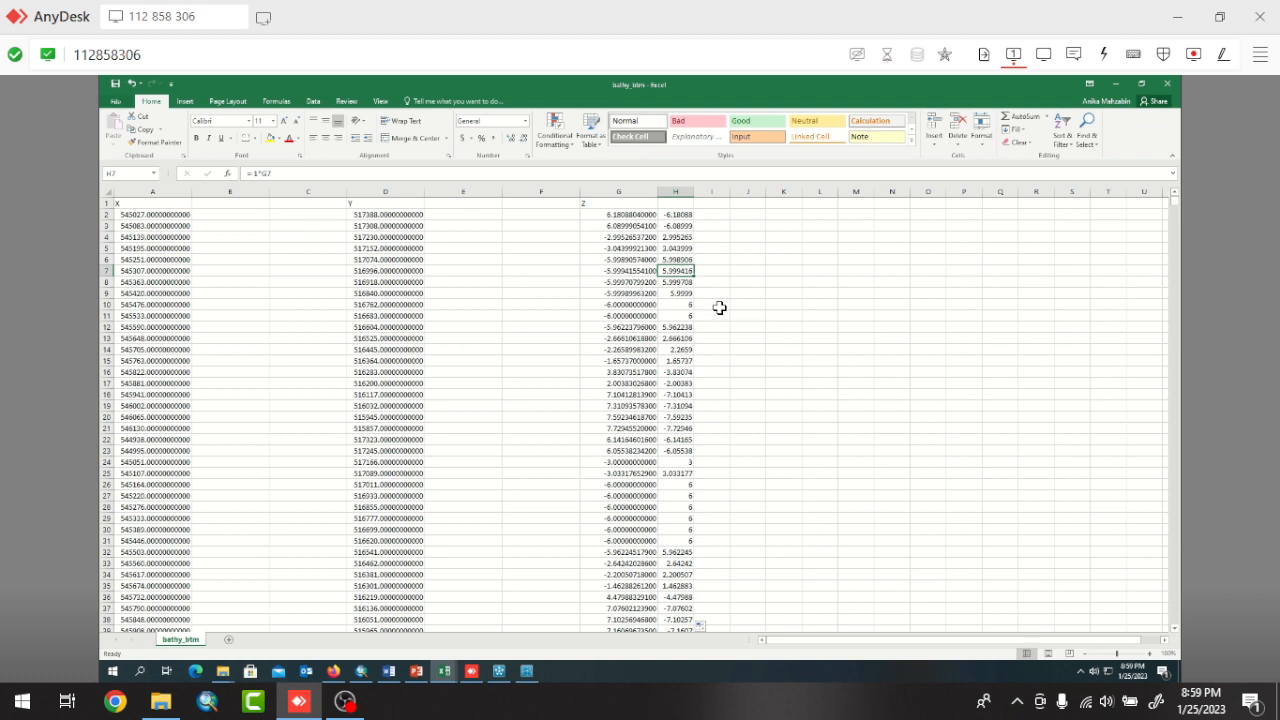
# Check the last rows of the original Z values in column G and the sign-reversed values in column H.
pyautogui.click(633, 218)
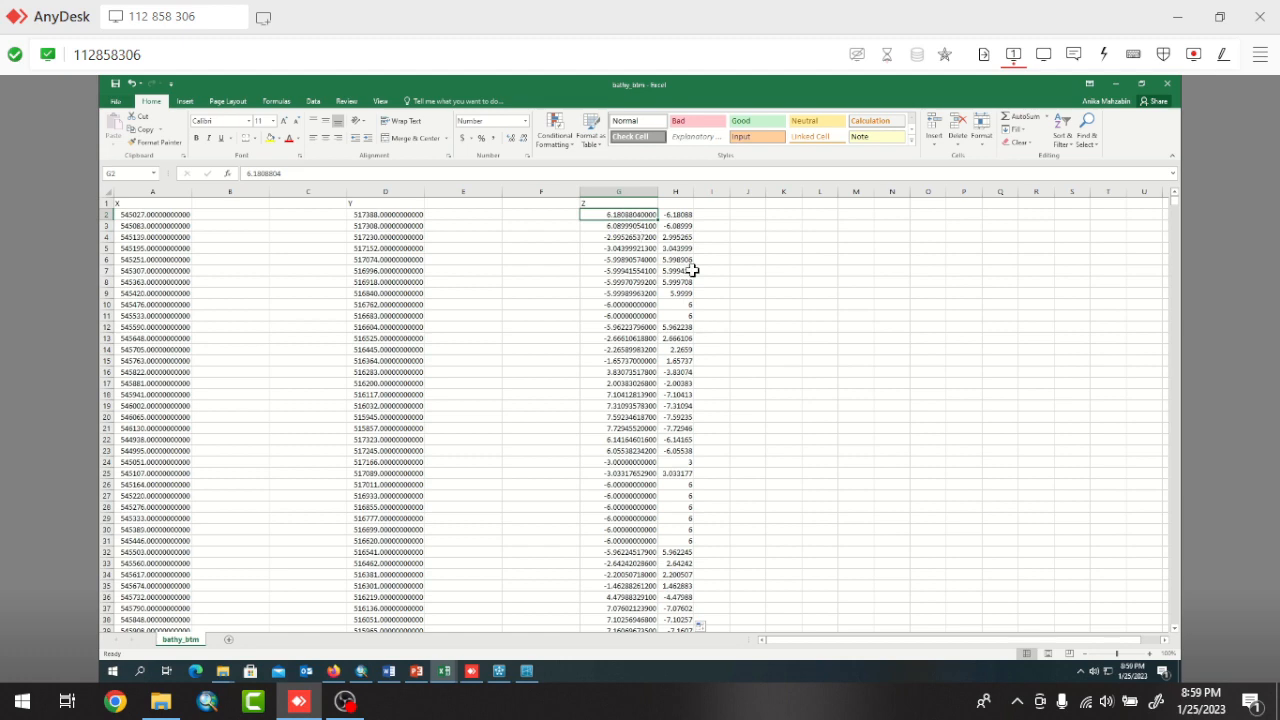
pyautogui.hotkey('ctrl', 'Down')
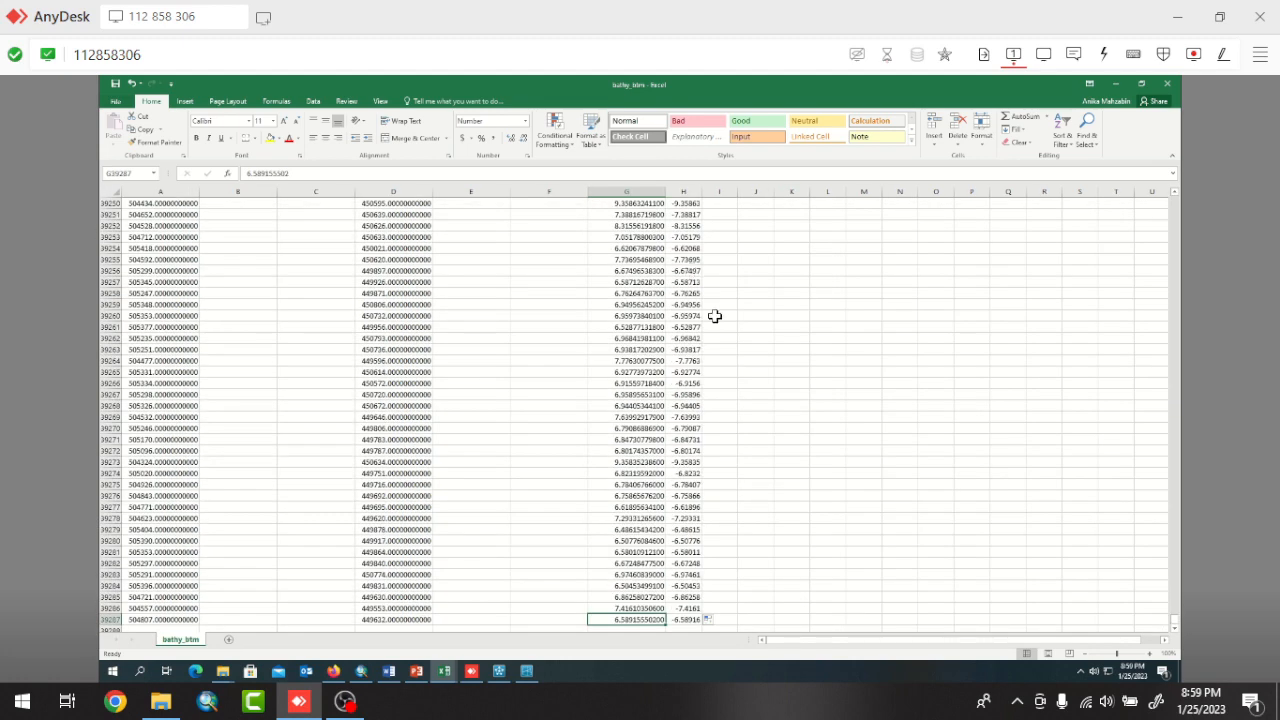
pyautogui.scroll(5, 718, 310)
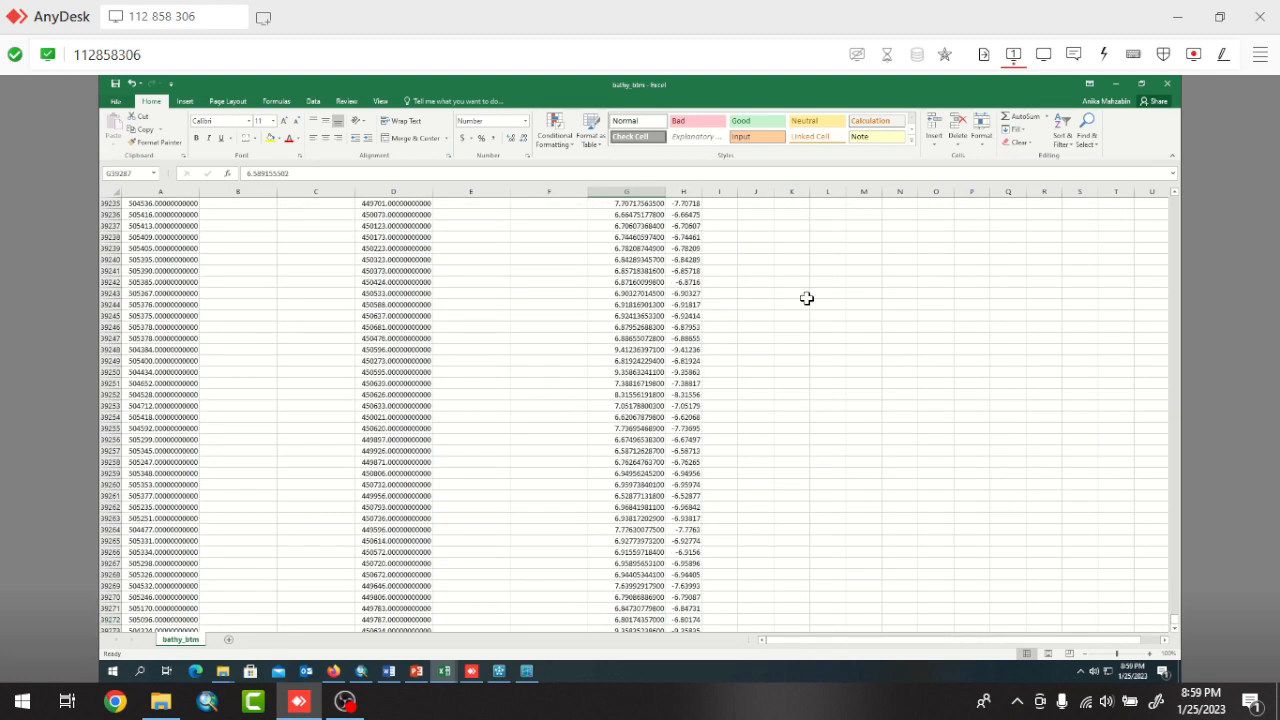
pyautogui.moveTo(1176, 619); pyautogui.dragTo(1185, 332)
pyautogui.moveTo(1178, 188); pyautogui.dragTo(1103, 229)
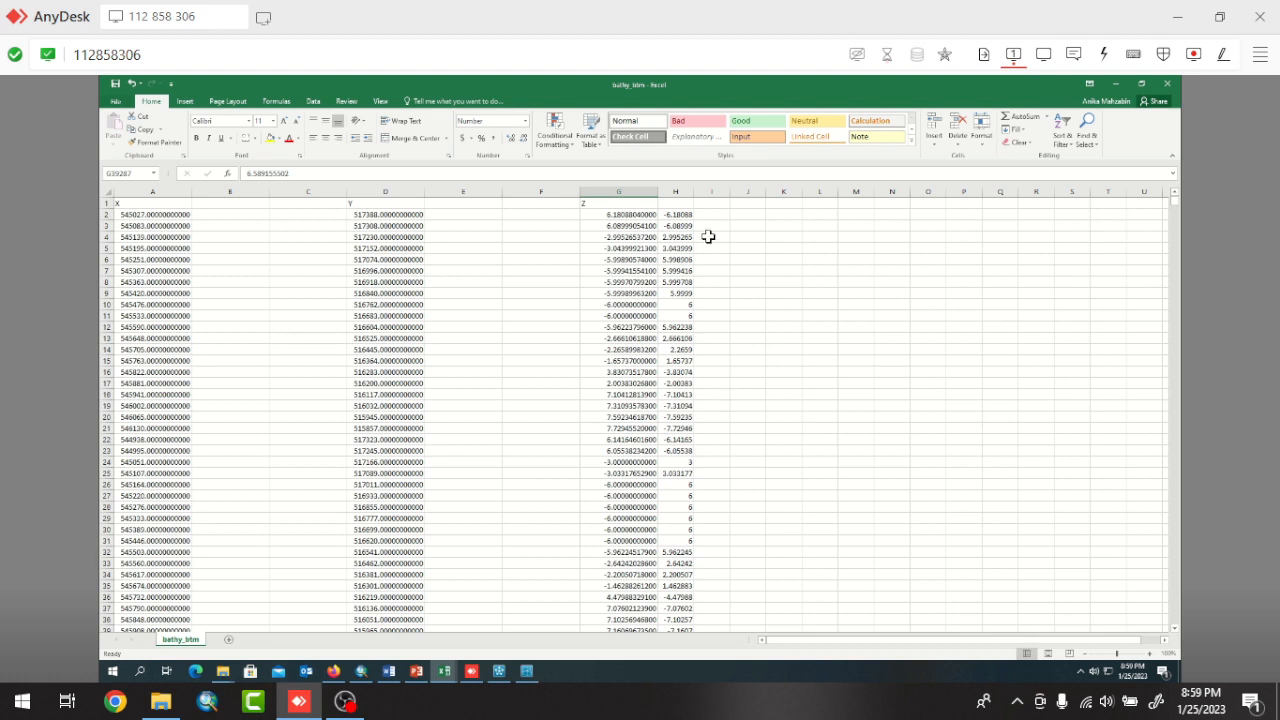
# Try to cut the sign-reversed values from column H and paste them over the Z column from G2, undoing the paste.
pyautogui.click(679, 213)
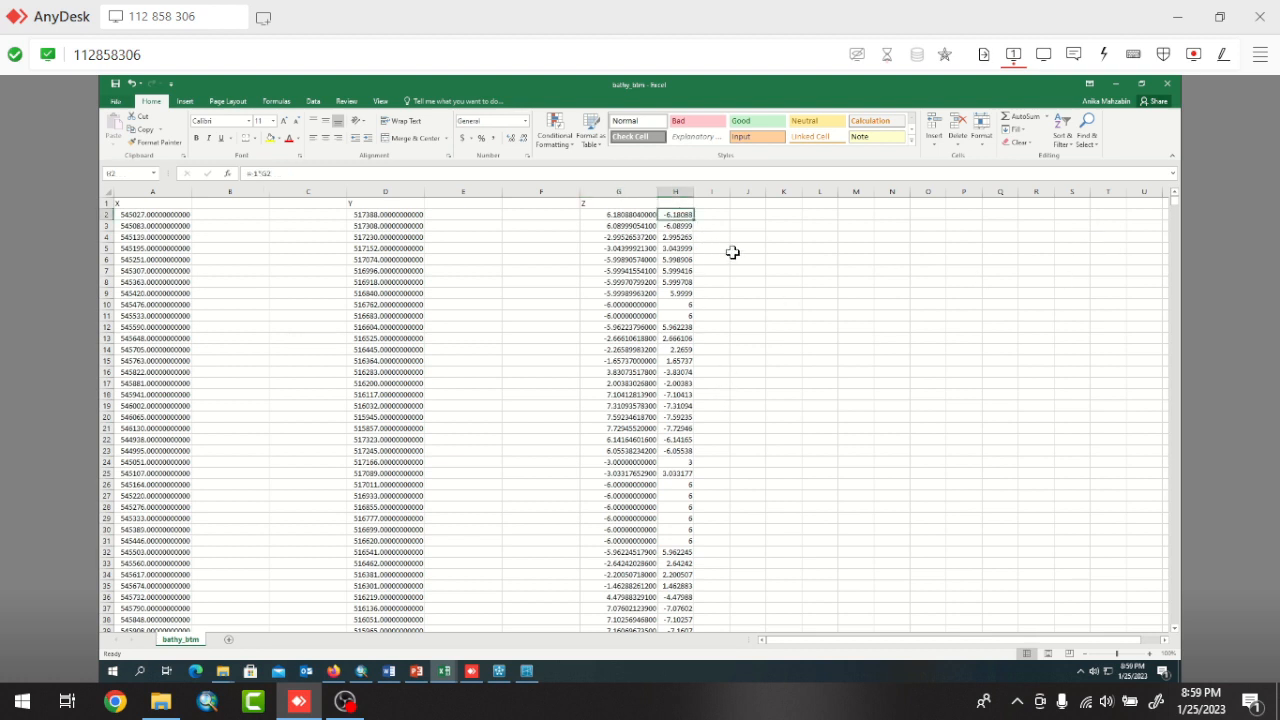
pyautogui.hotkey('ctrl', 'shift', 'Down')
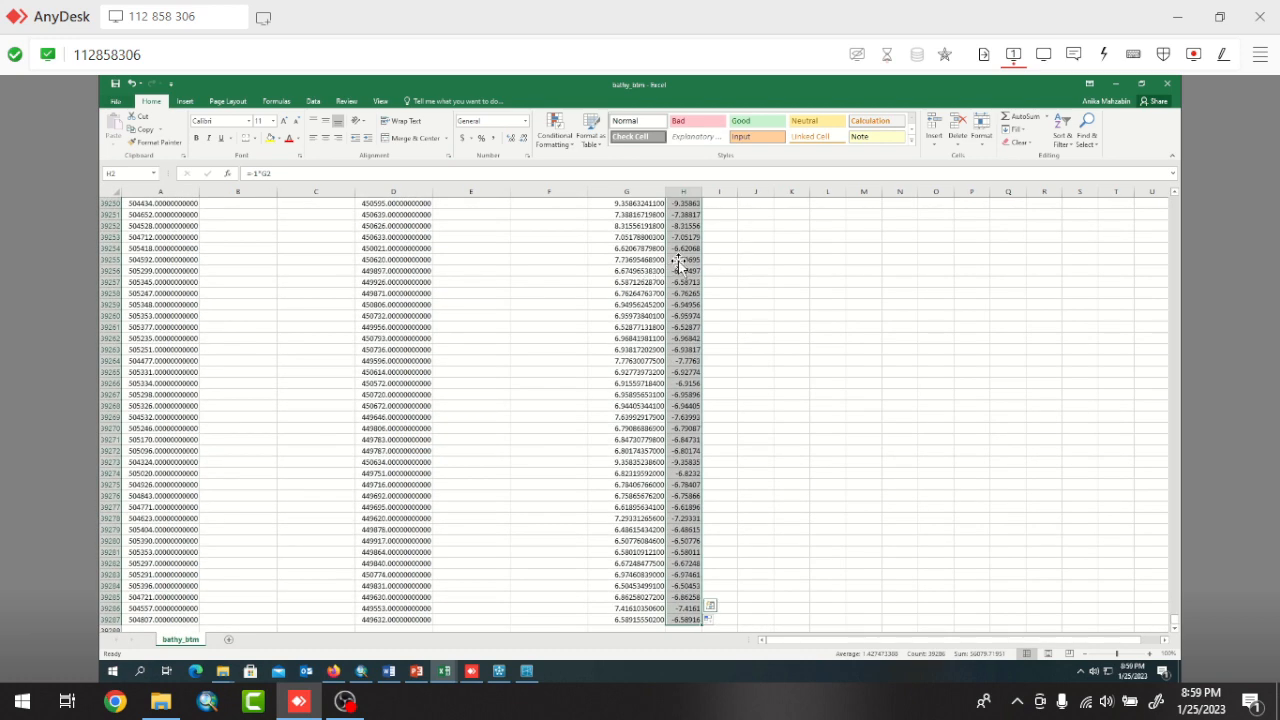
pyautogui.rightClick(682, 259)
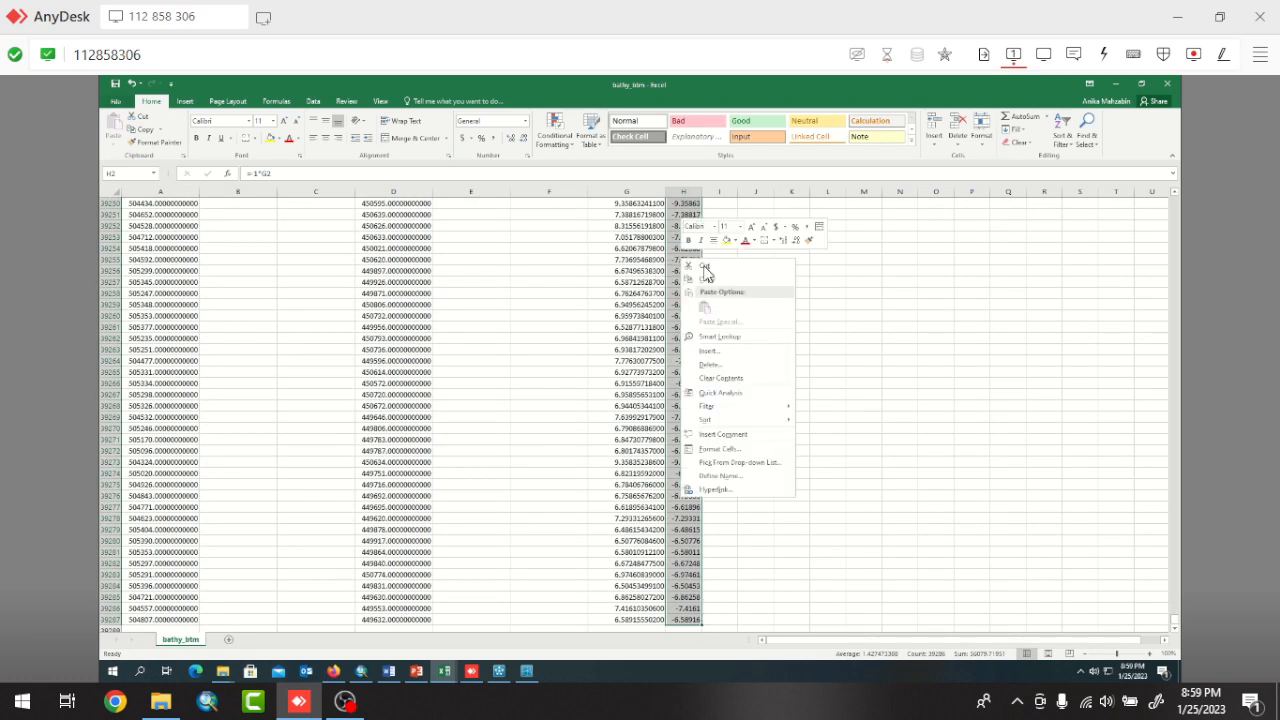
pyautogui.click(705, 267)
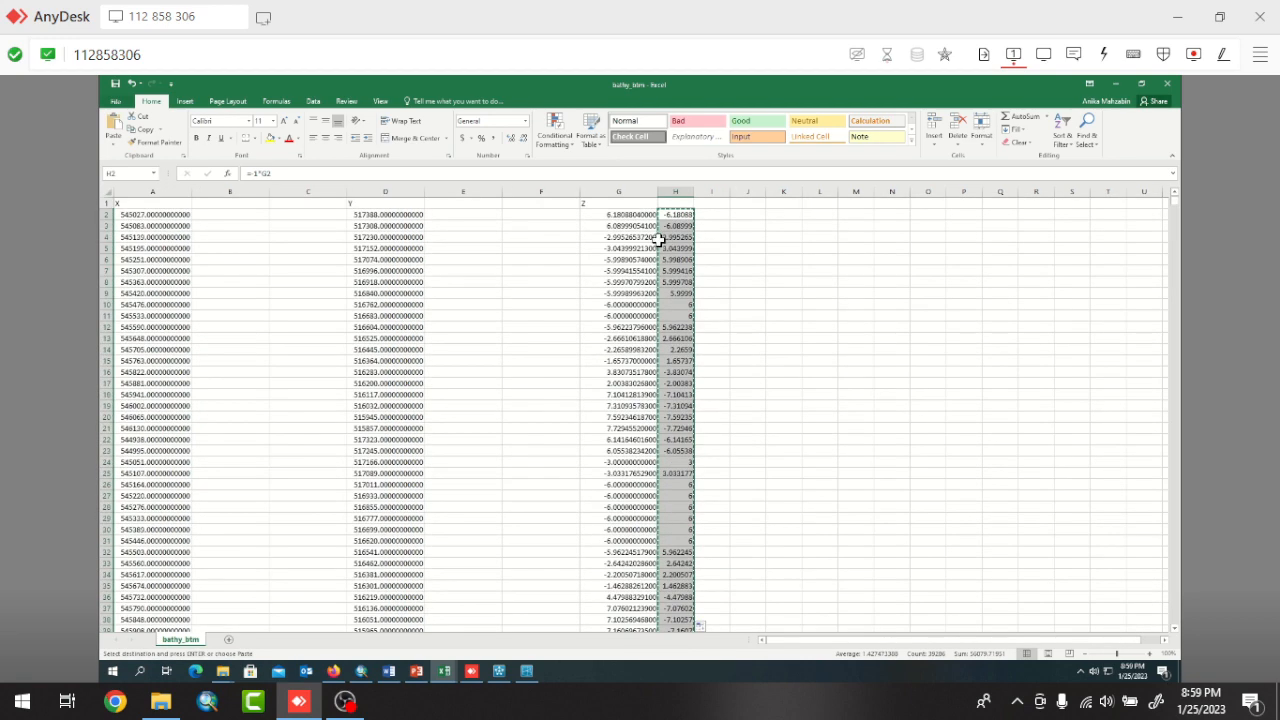
pyautogui.click(640, 214)
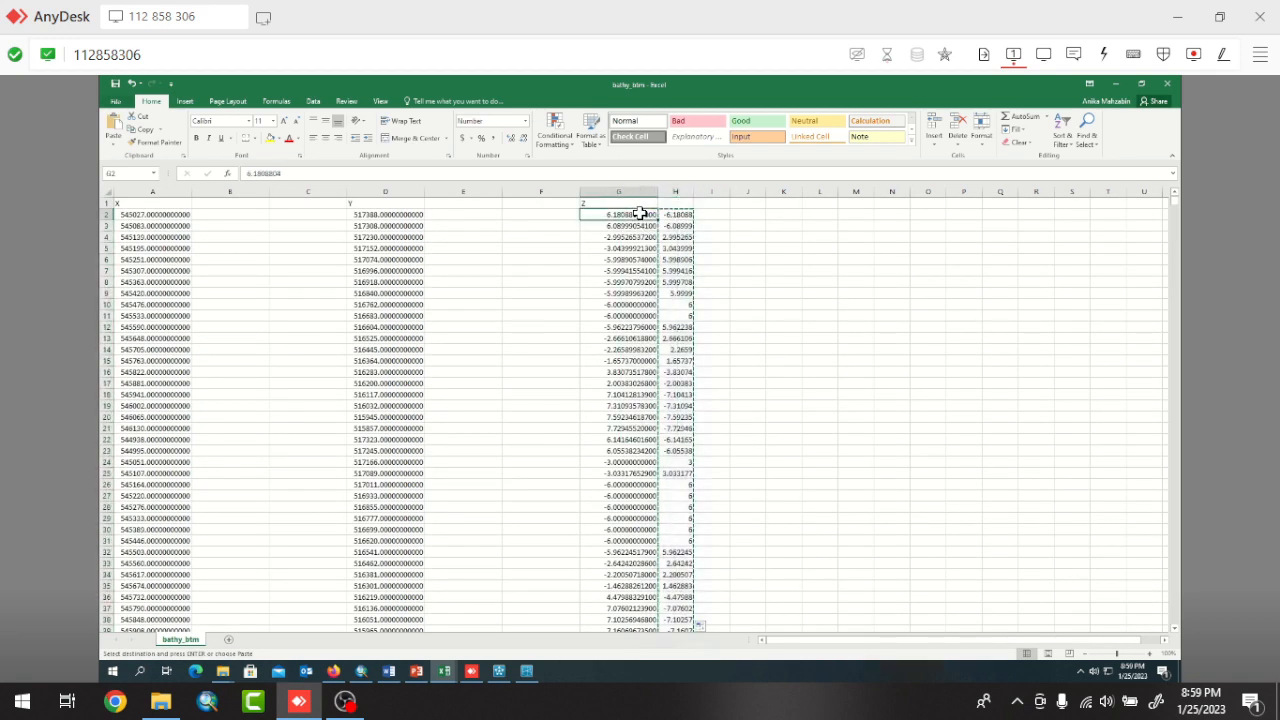
pyautogui.hotkey('ctrl', 'v')
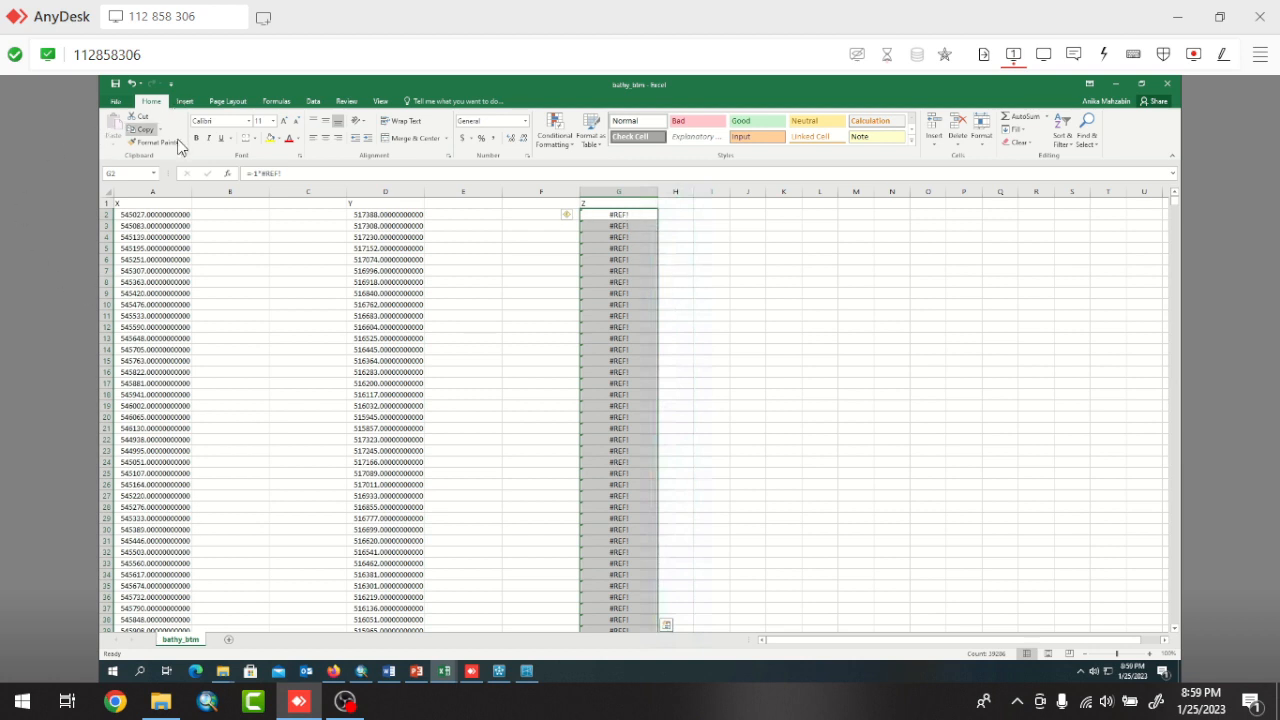
pyautogui.click(131, 84)
# Look for a values-only paste option at J2, try pasting the cut cells at H39257, and undo that paste.
pyautogui.click(744, 216)
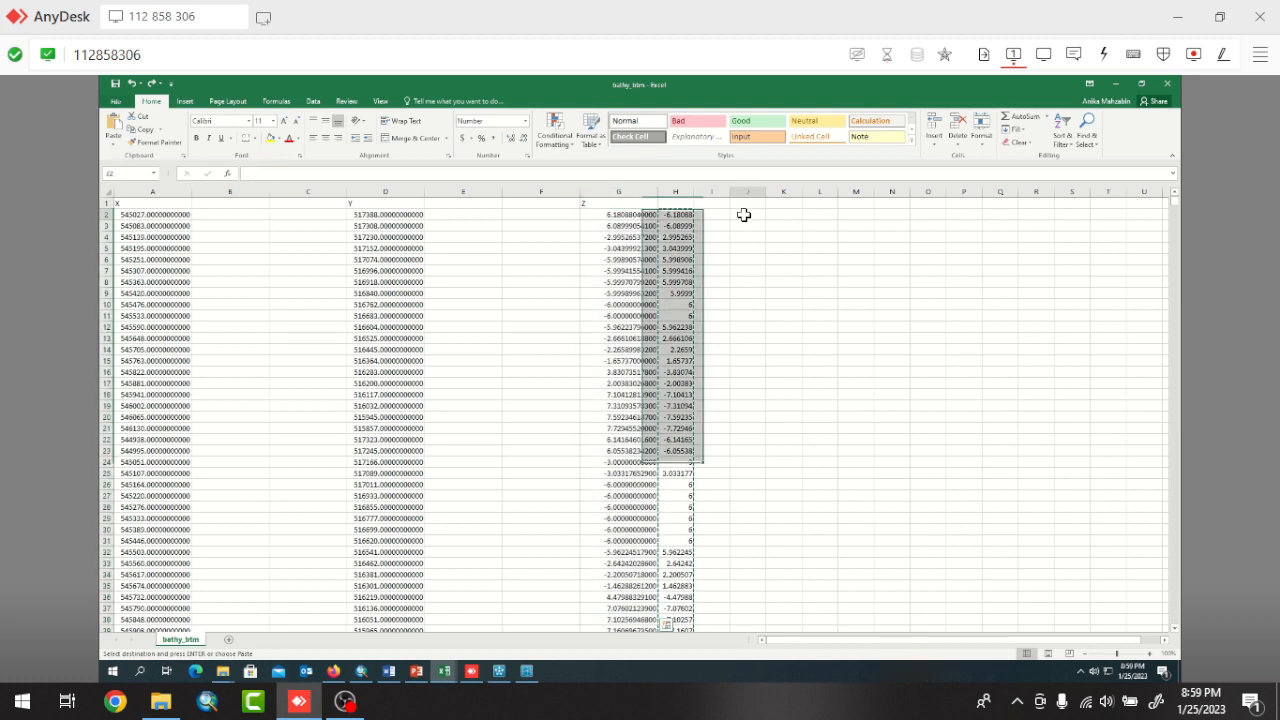
pyautogui.rightClick(744, 217)
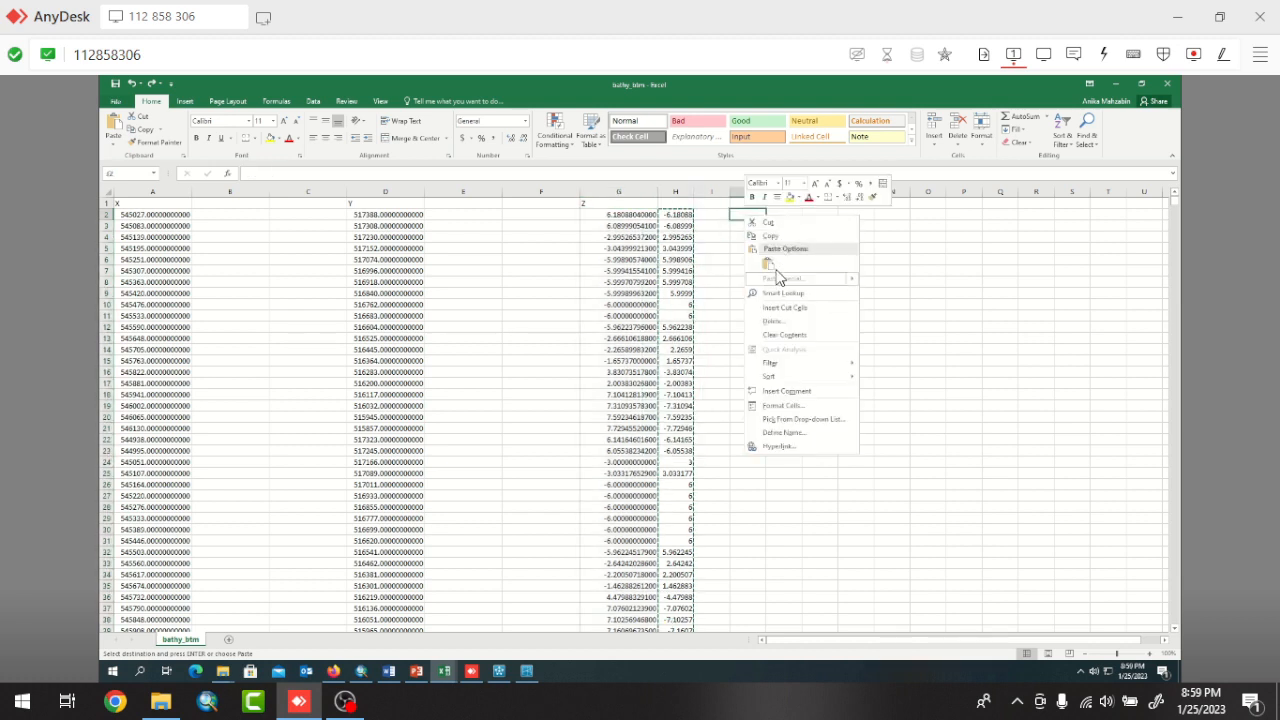
pyautogui.click(683, 218)
pyautogui.click(684, 217)
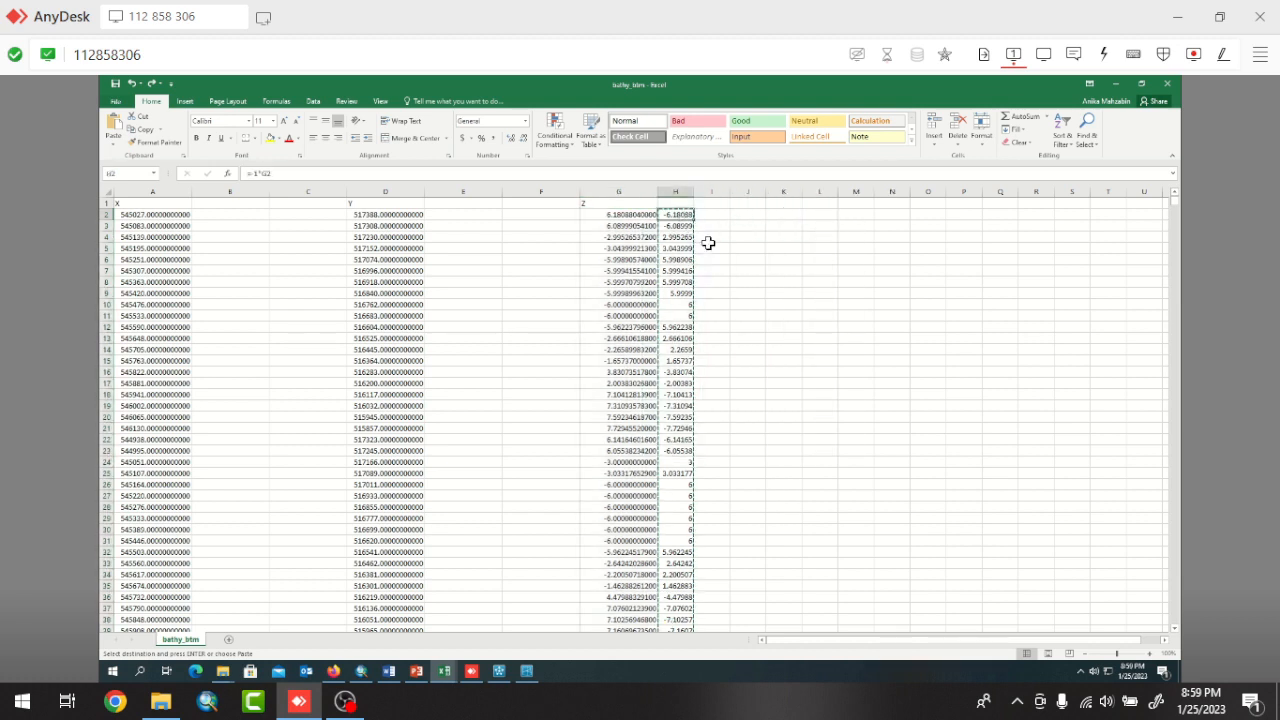
pyautogui.hotkey('ctrl', 'Down')
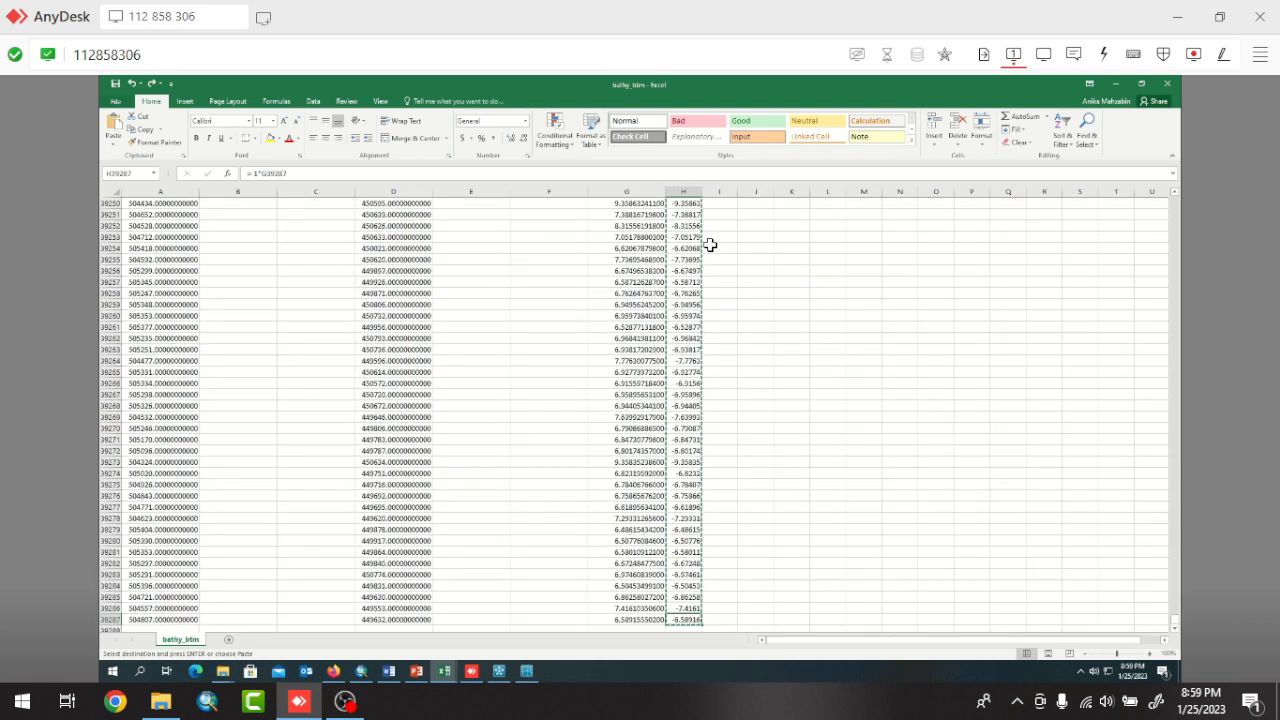
pyautogui.rightClick(688, 280)
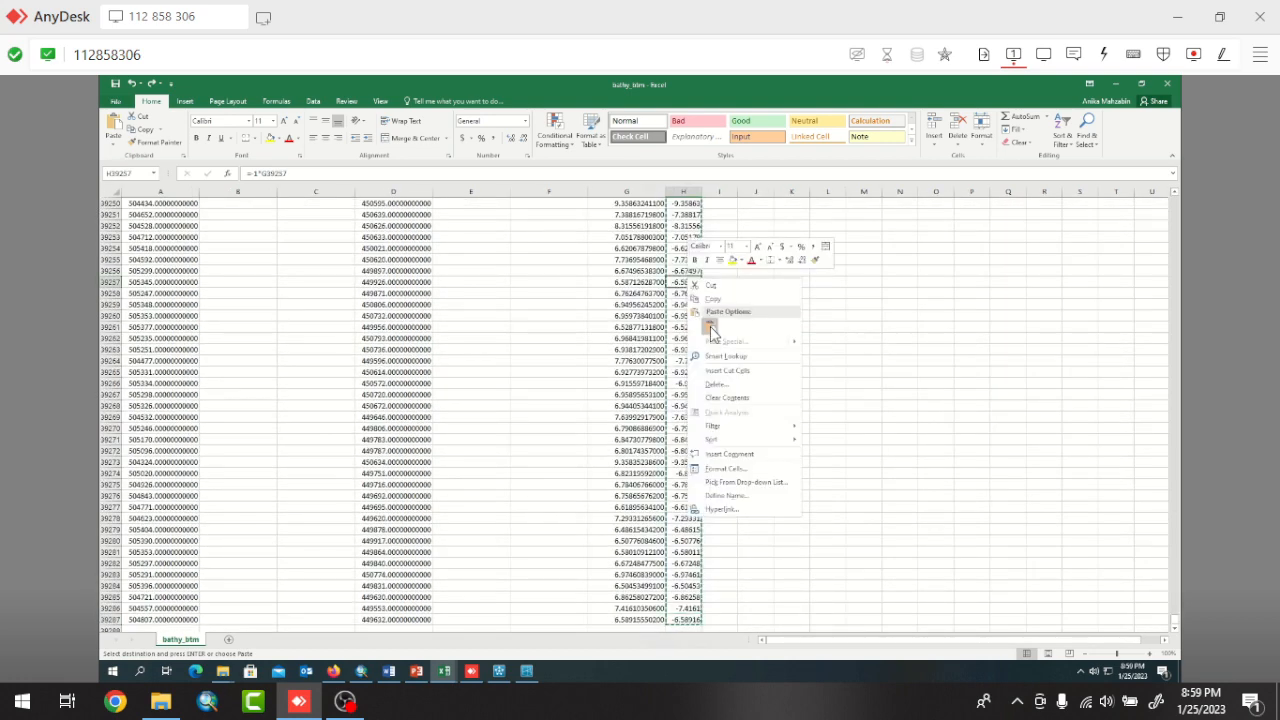
pyautogui.click(710, 324)
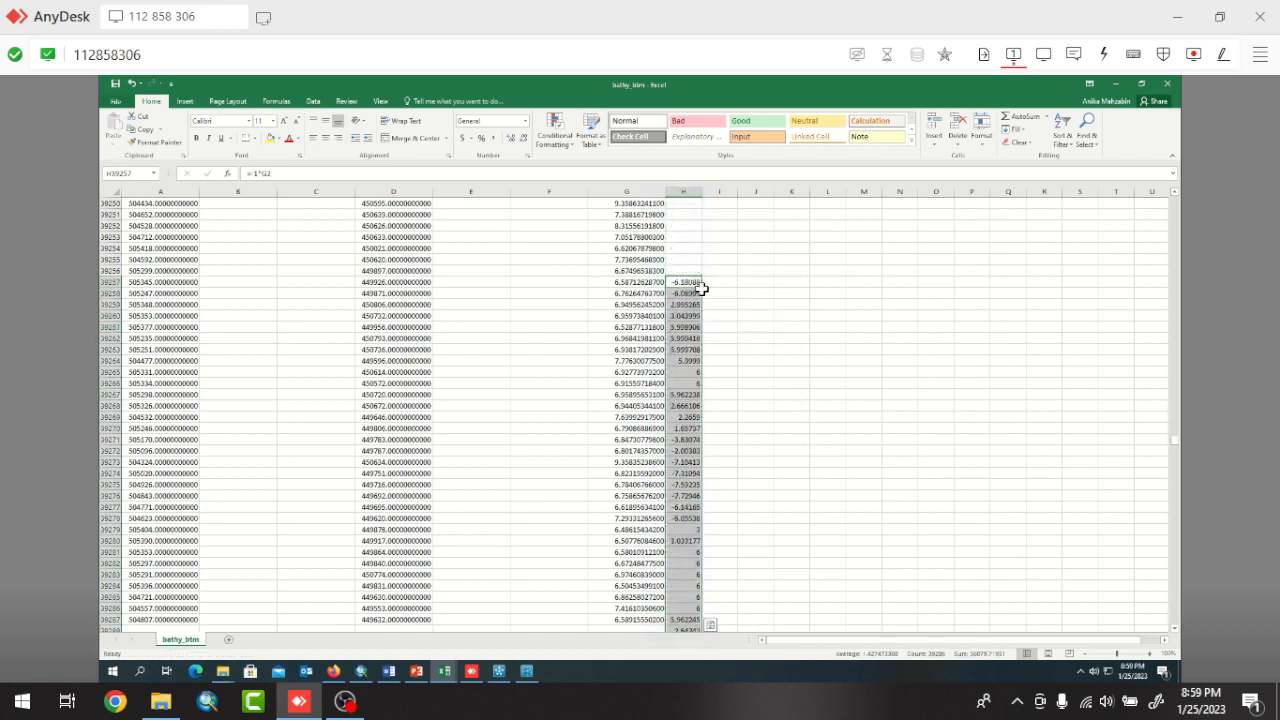
pyautogui.click(131, 85)
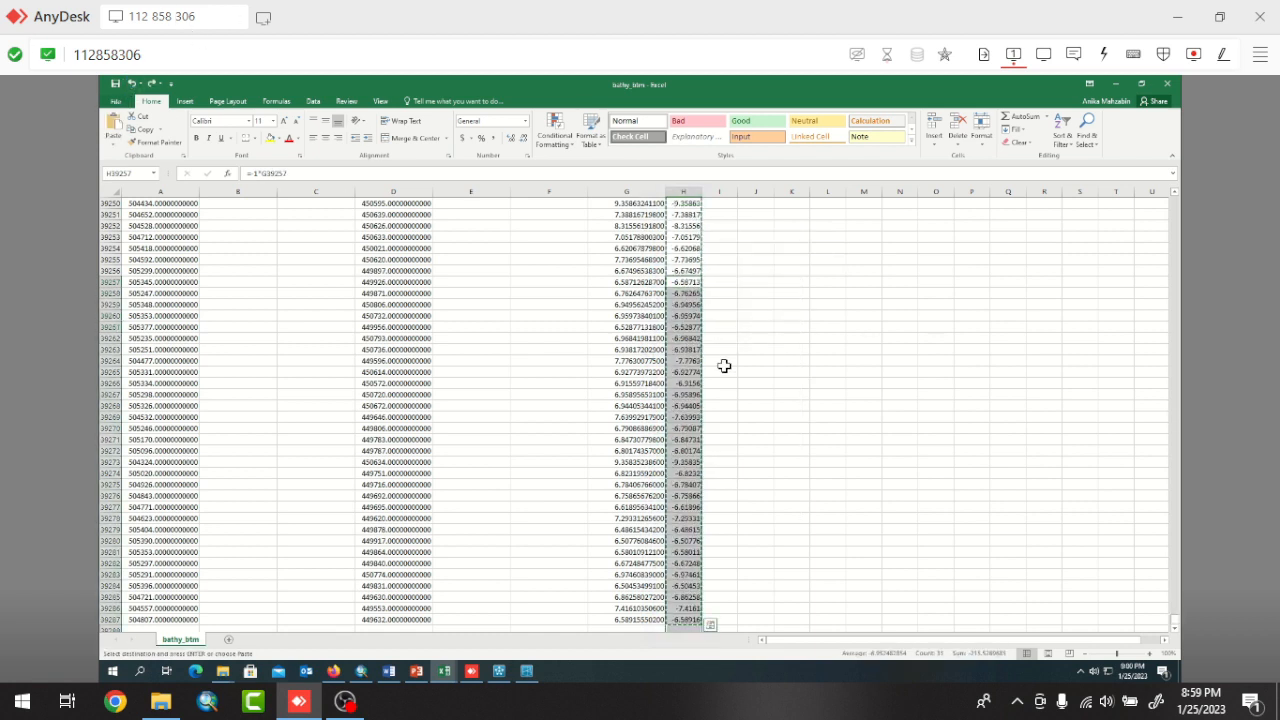
# Copy the sign-reversed Z values in column H from H2 down to the last row.
pyautogui.scroll(20, 708, 355)
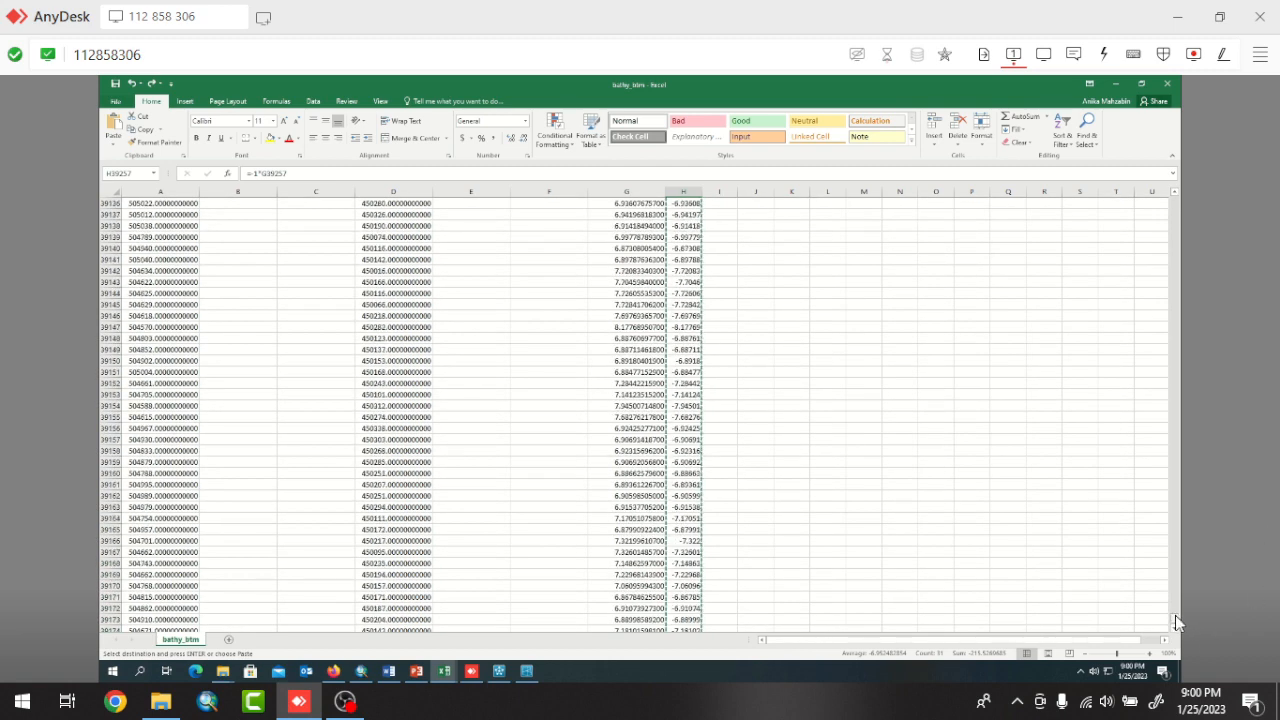
pyautogui.moveTo(1175, 615); pyautogui.dragTo(1178, 162)
pyautogui.click(672, 217)
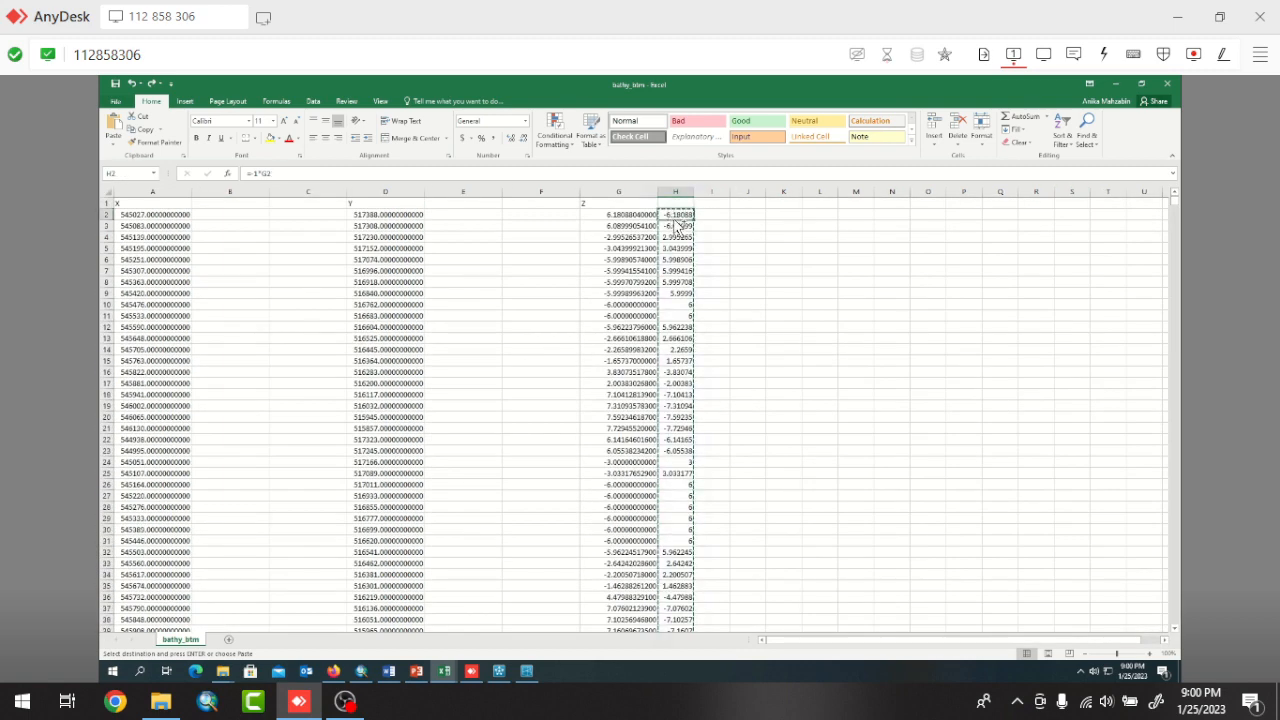
pyautogui.hotkey('ctrl', 'Down')
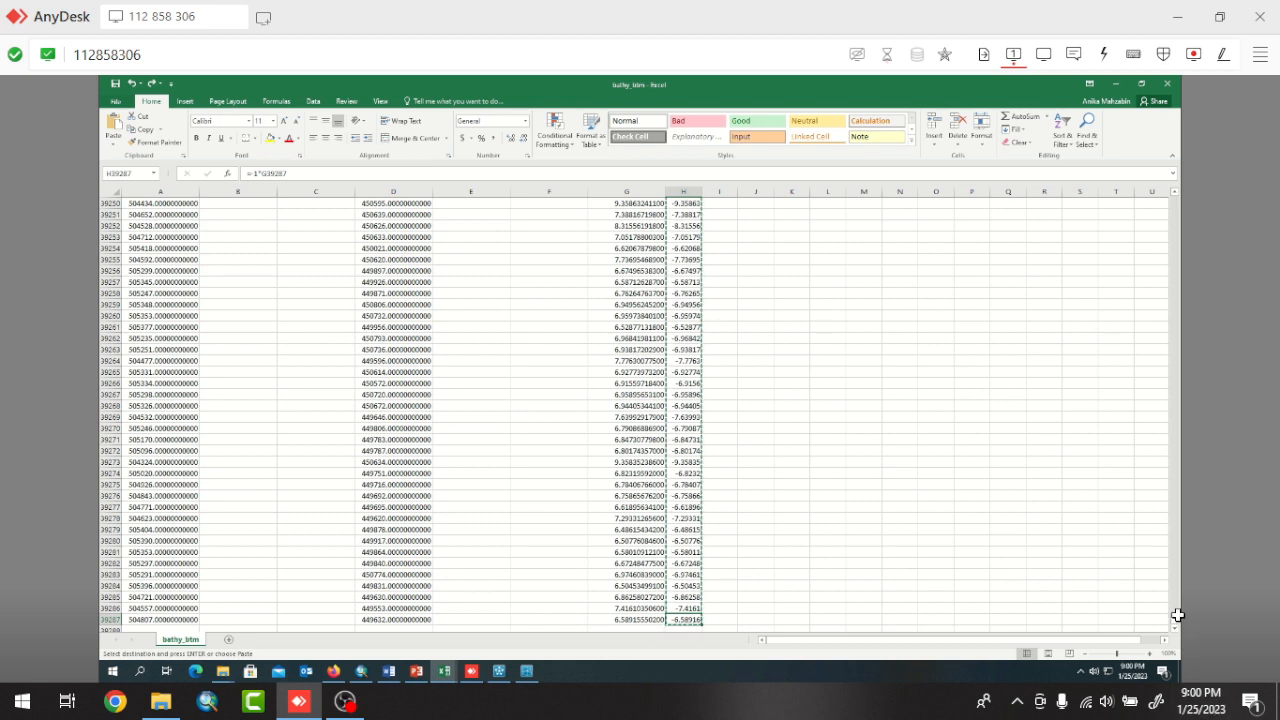
pyautogui.moveTo(1177, 615); pyautogui.dragTo(1185, 108)
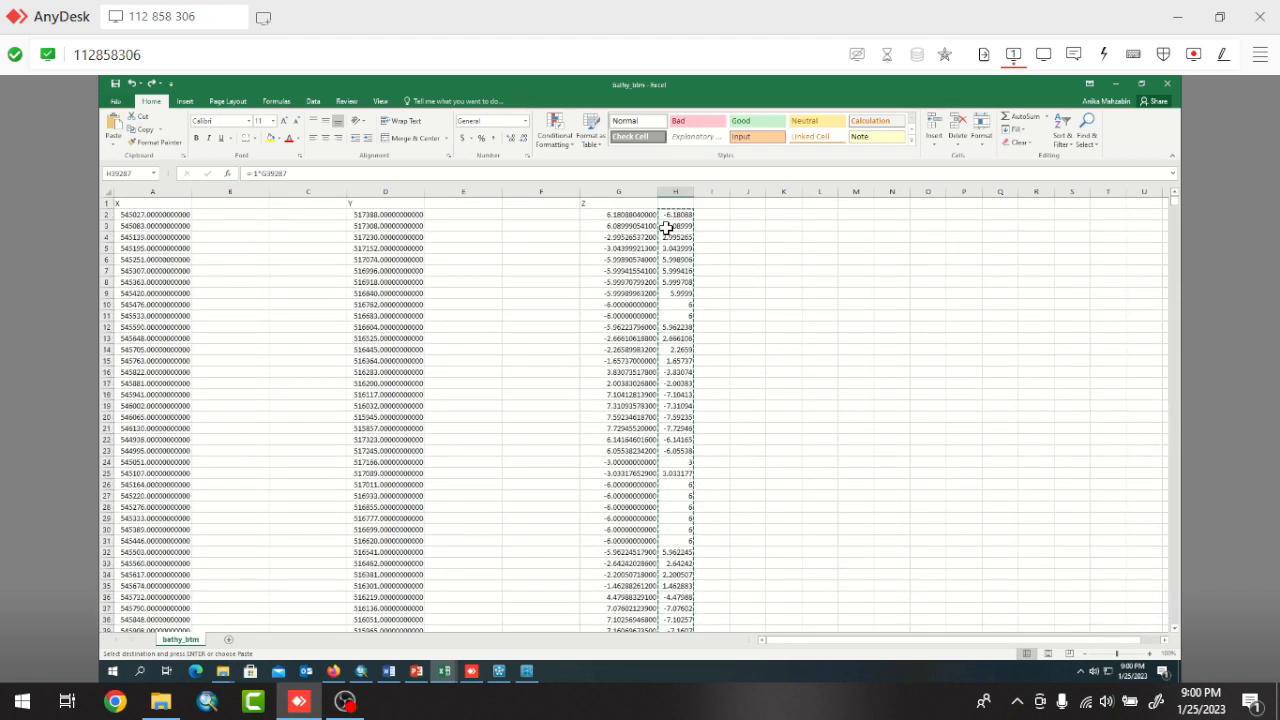
pyautogui.click(675, 215)
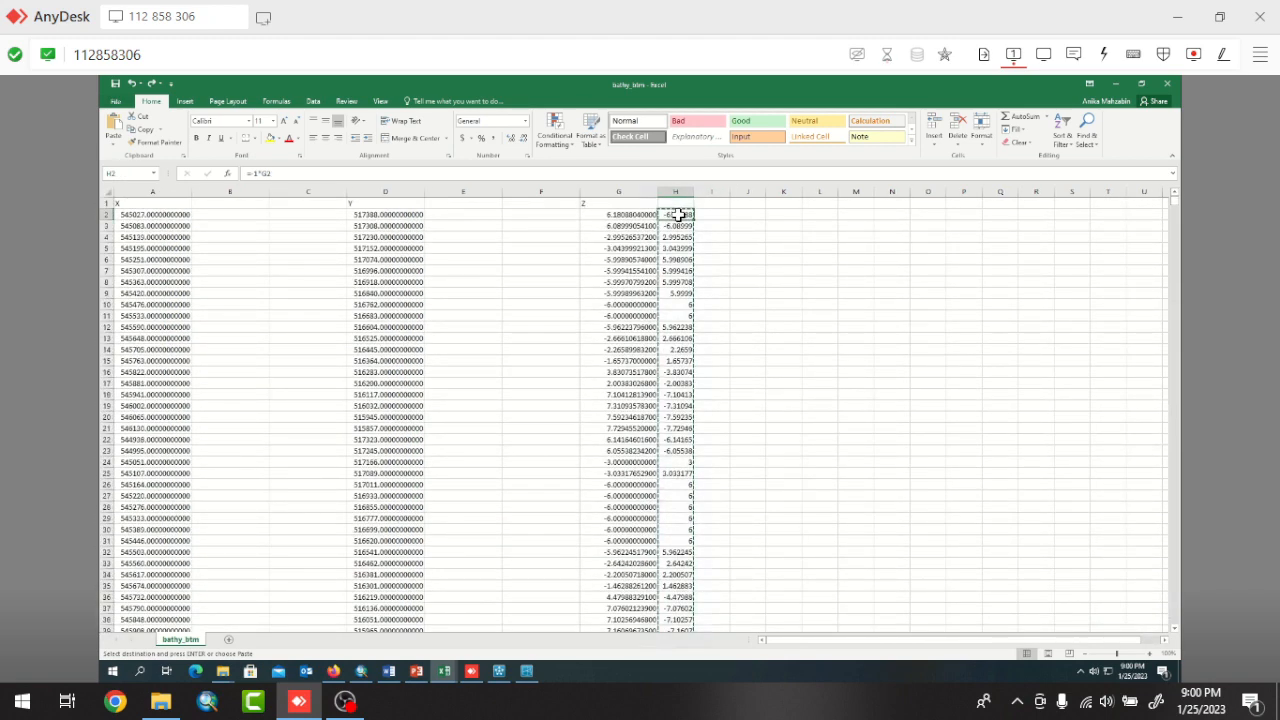
pyautogui.hotkey('ctrl', 'shift', 'Down')
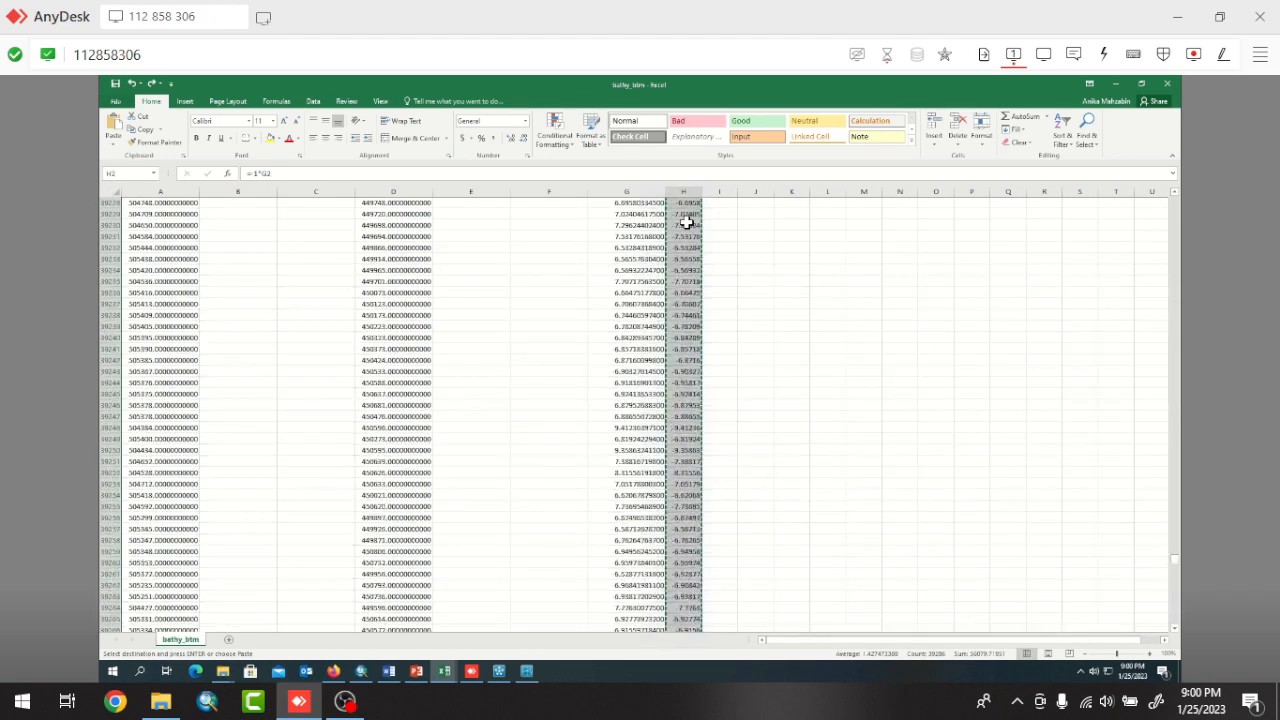
pyautogui.rightClick(690, 228)
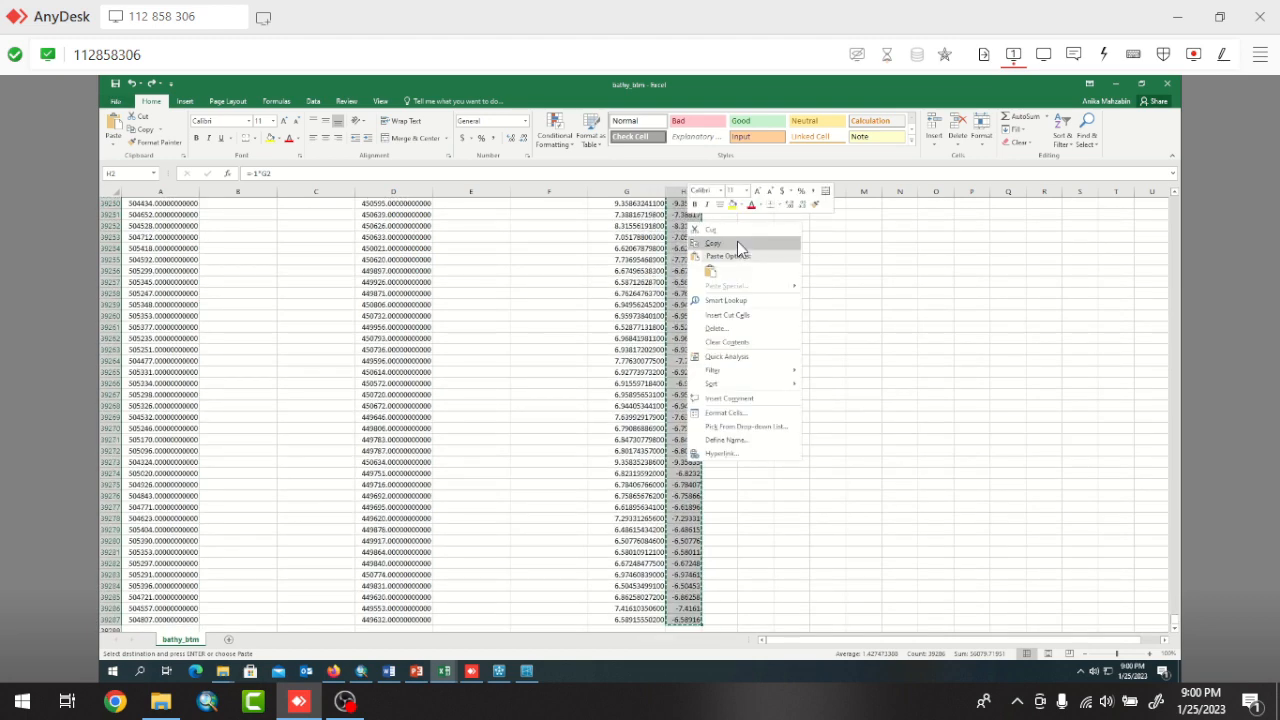
pyautogui.click(740, 243)
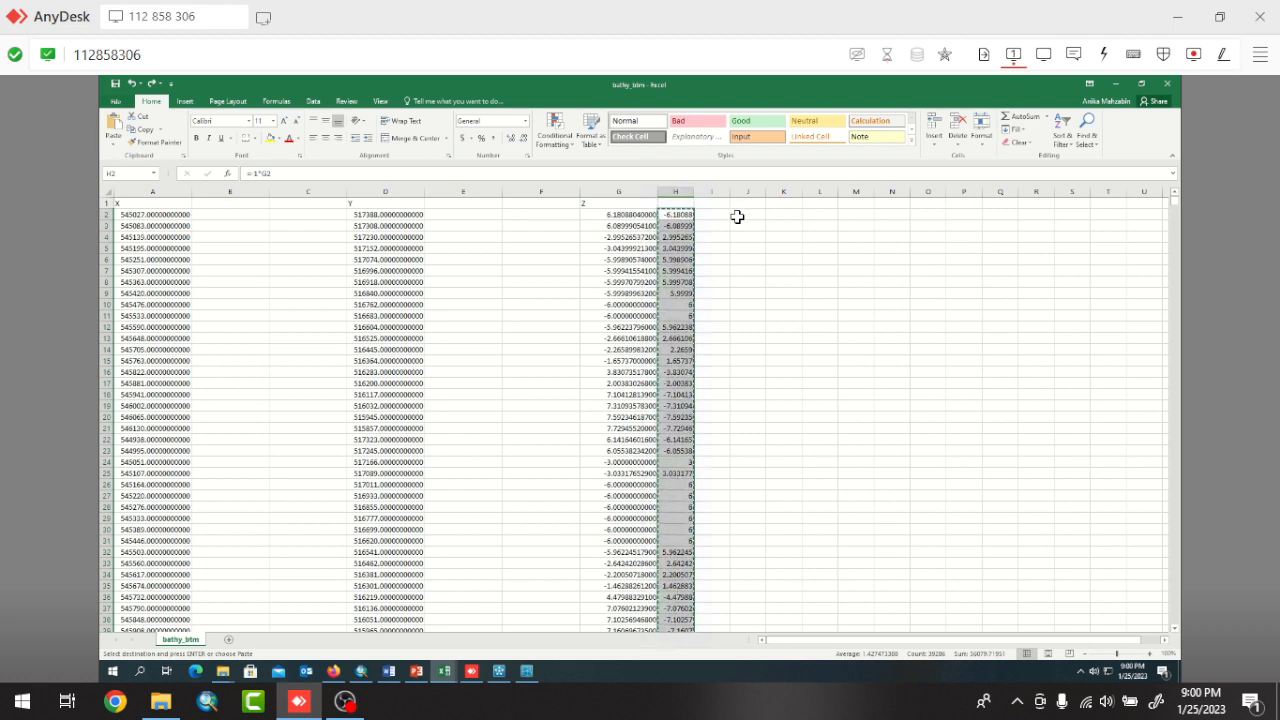
# Paste the copied Z data as values only into column J, starting at cell J2.
pyautogui.click(737, 217)
pyautogui.rightClick(738, 218)
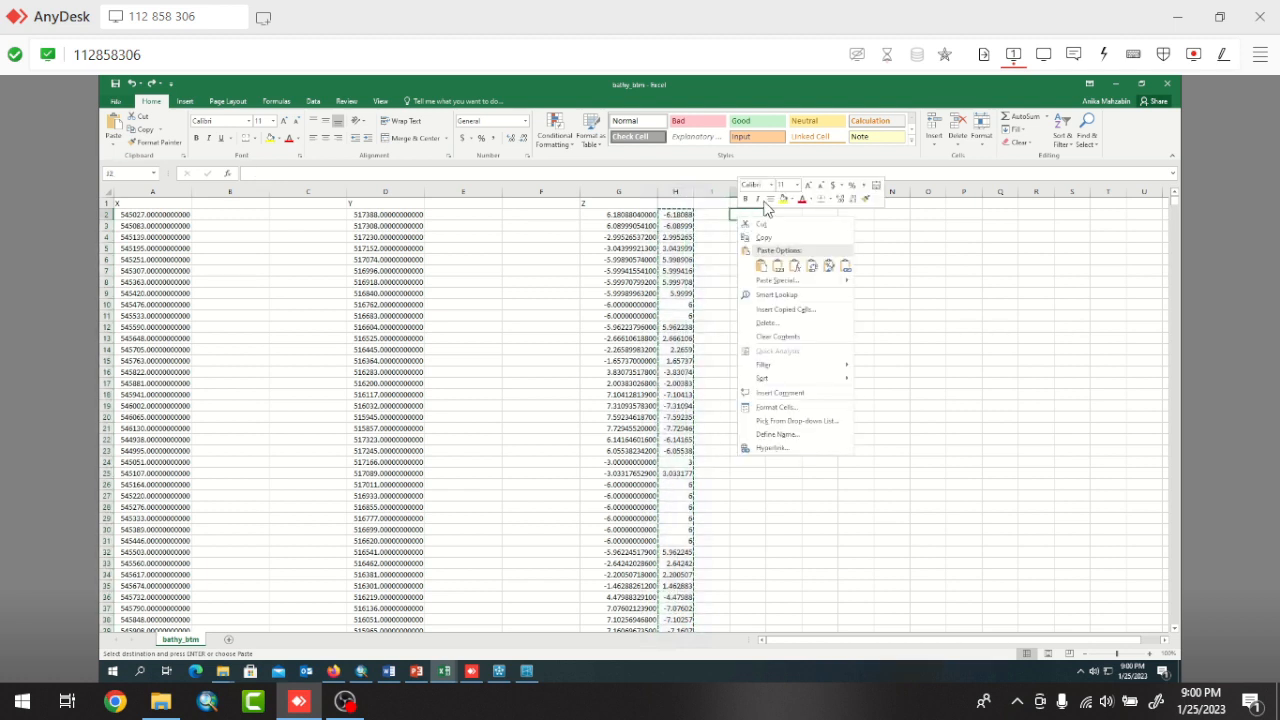
pyautogui.click(778, 266)
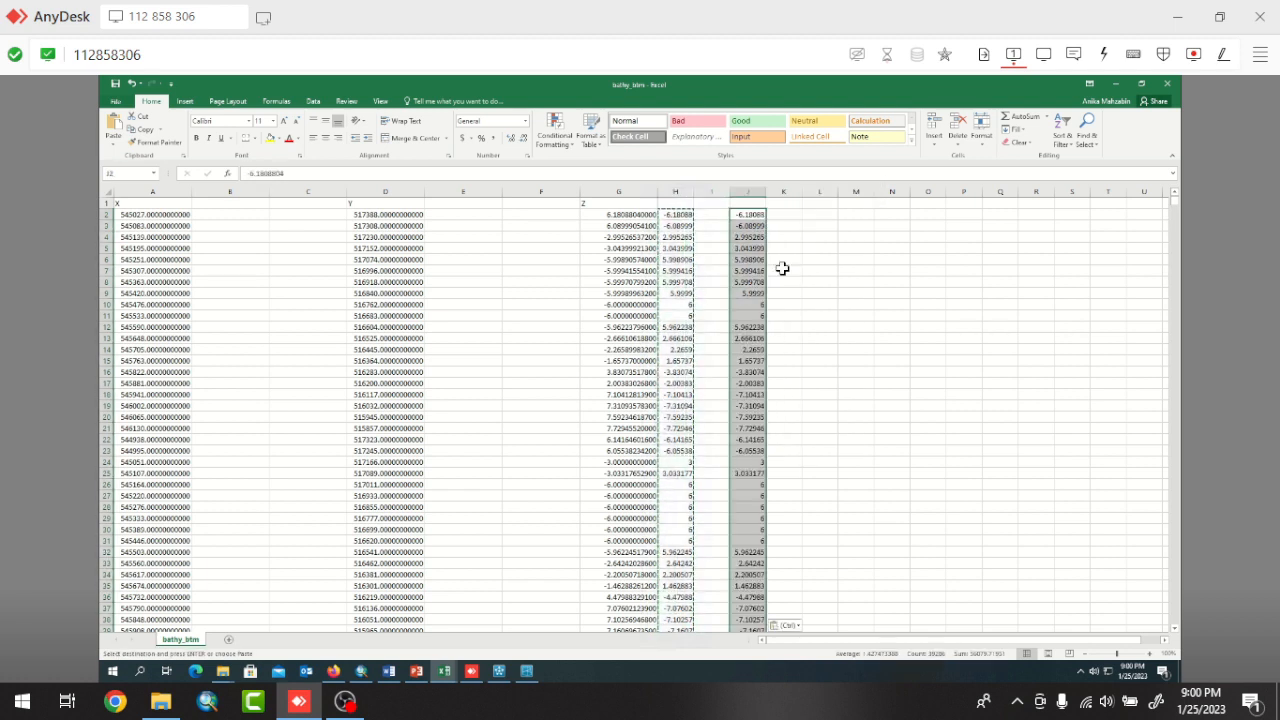
# Copy the plain values in column J and paste them as values only over the original Z data from G2.
pyautogui.rightClick(743, 214)
pyautogui.click(800, 235)
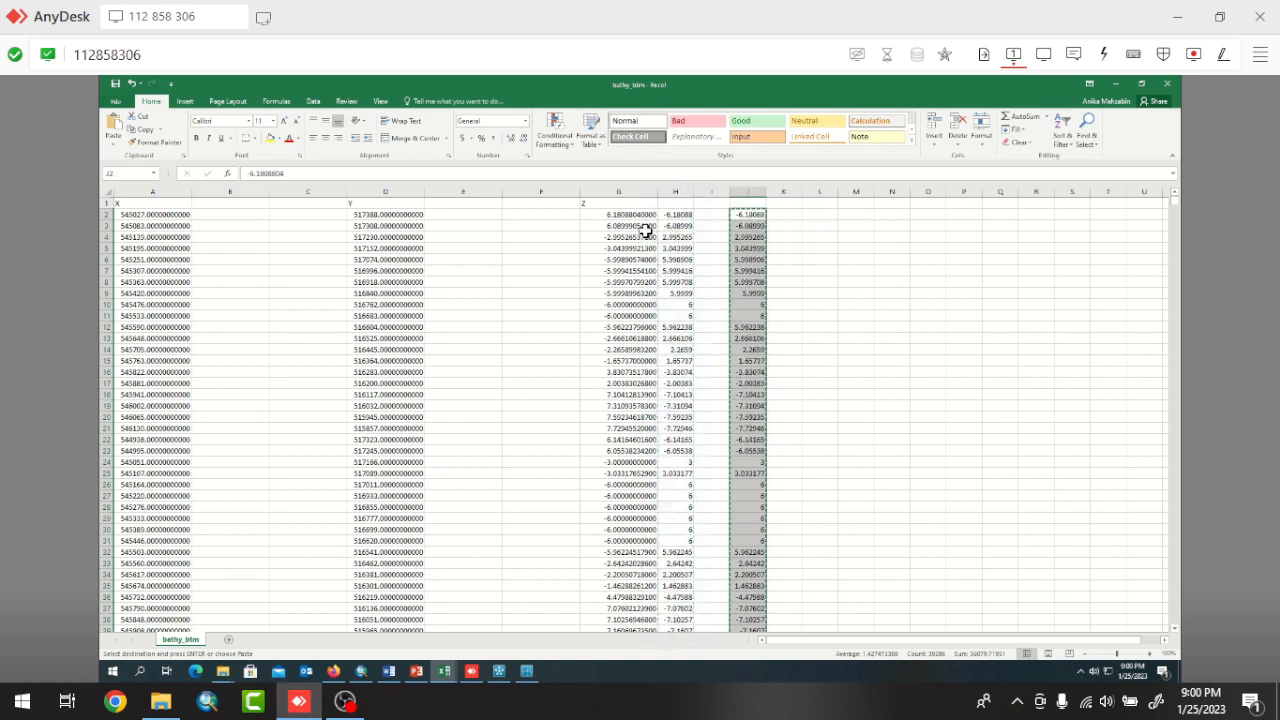
pyautogui.click(628, 218)
pyautogui.rightClick(630, 220)
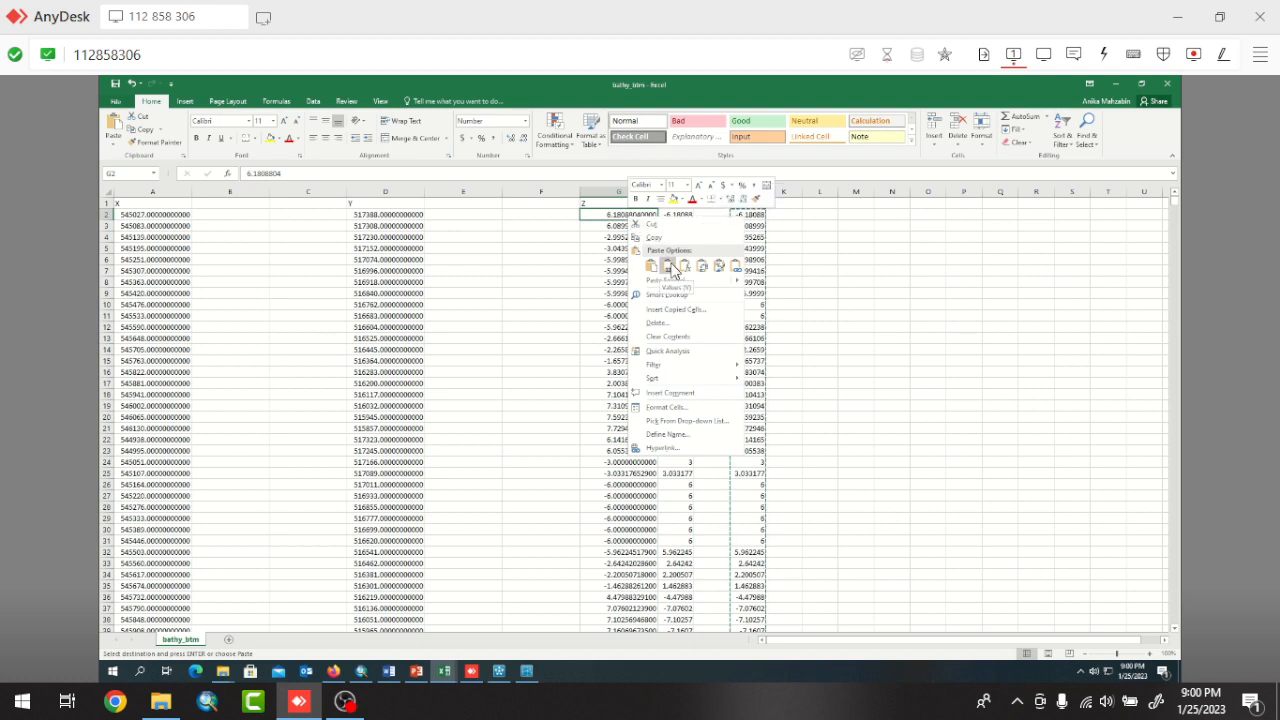
pyautogui.click(668, 266)
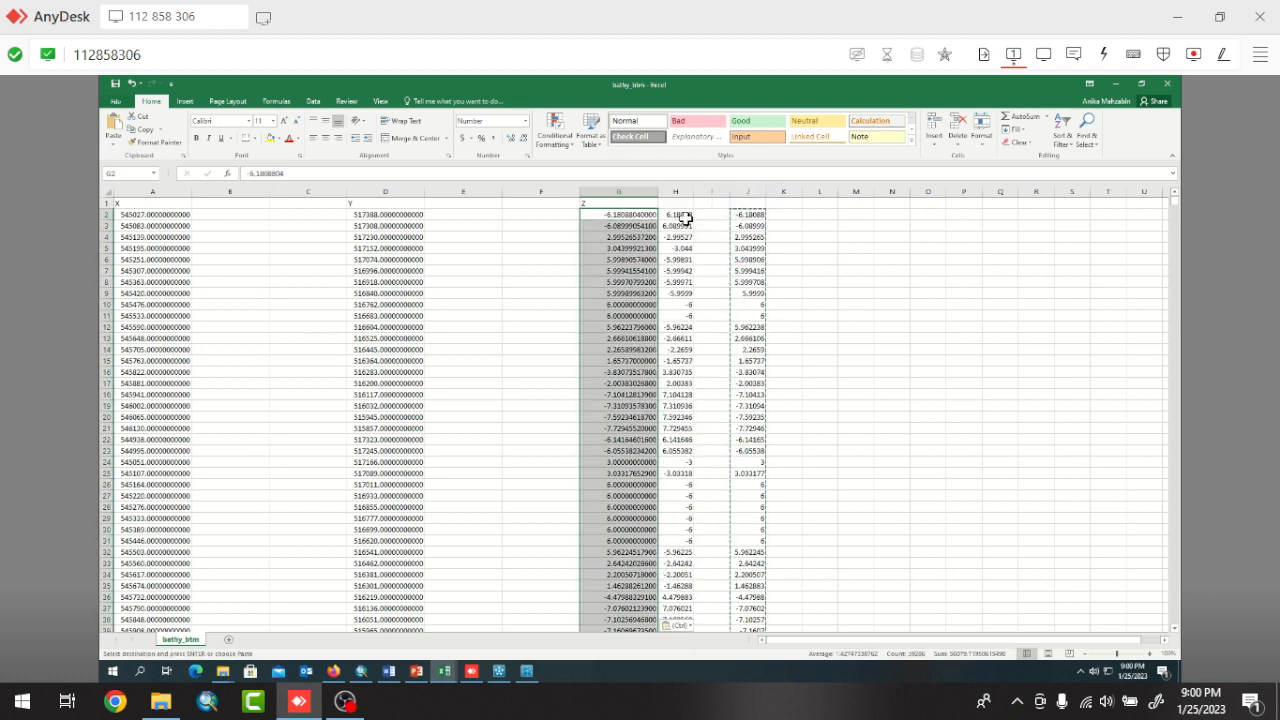
# Clear the helper data in columns H to J from row 2 down to the last row.
pyautogui.moveTo(684, 217); pyautogui.dragTo(758, 282)
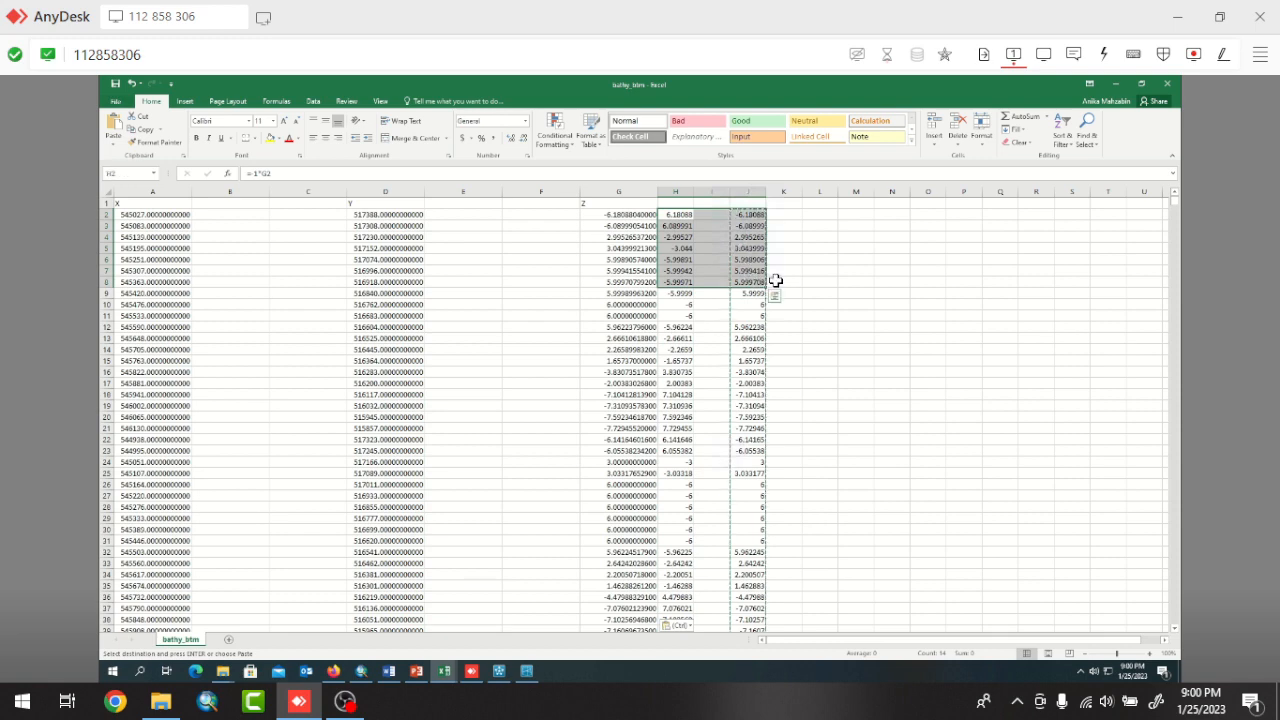
pyautogui.hotkey('ctrl', 'shift', 'Down')
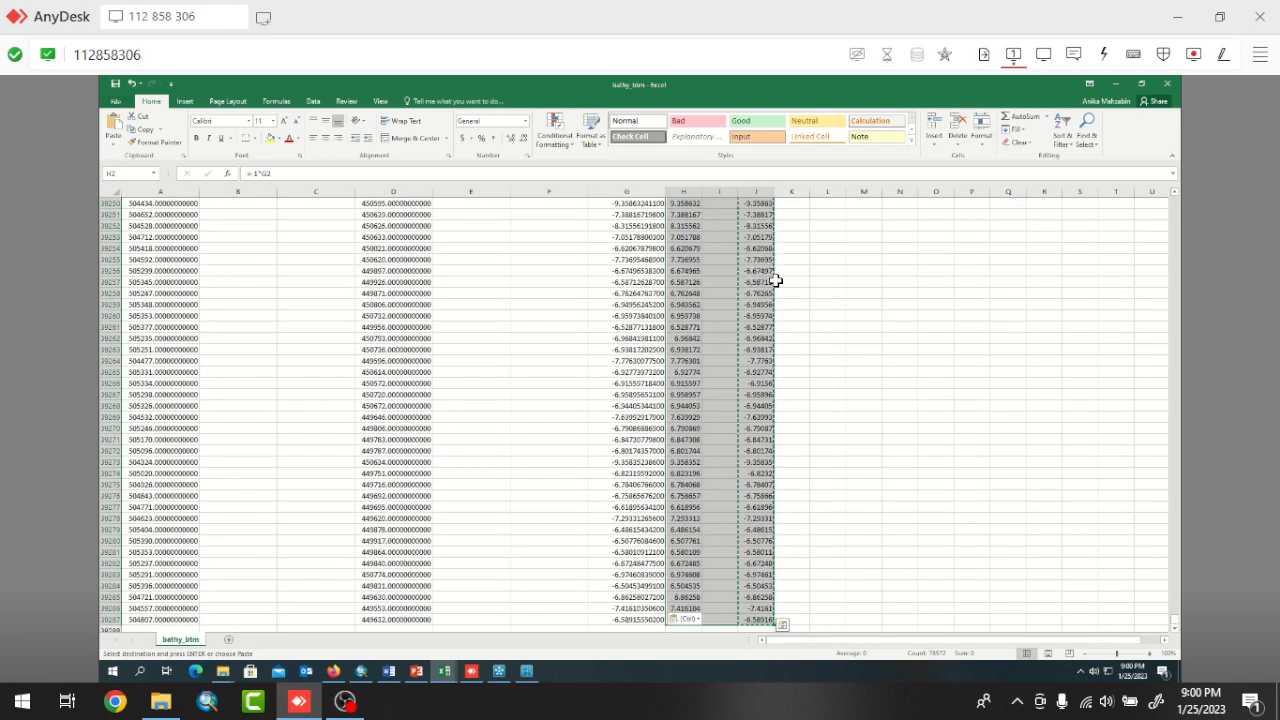
pyautogui.press('Delete')
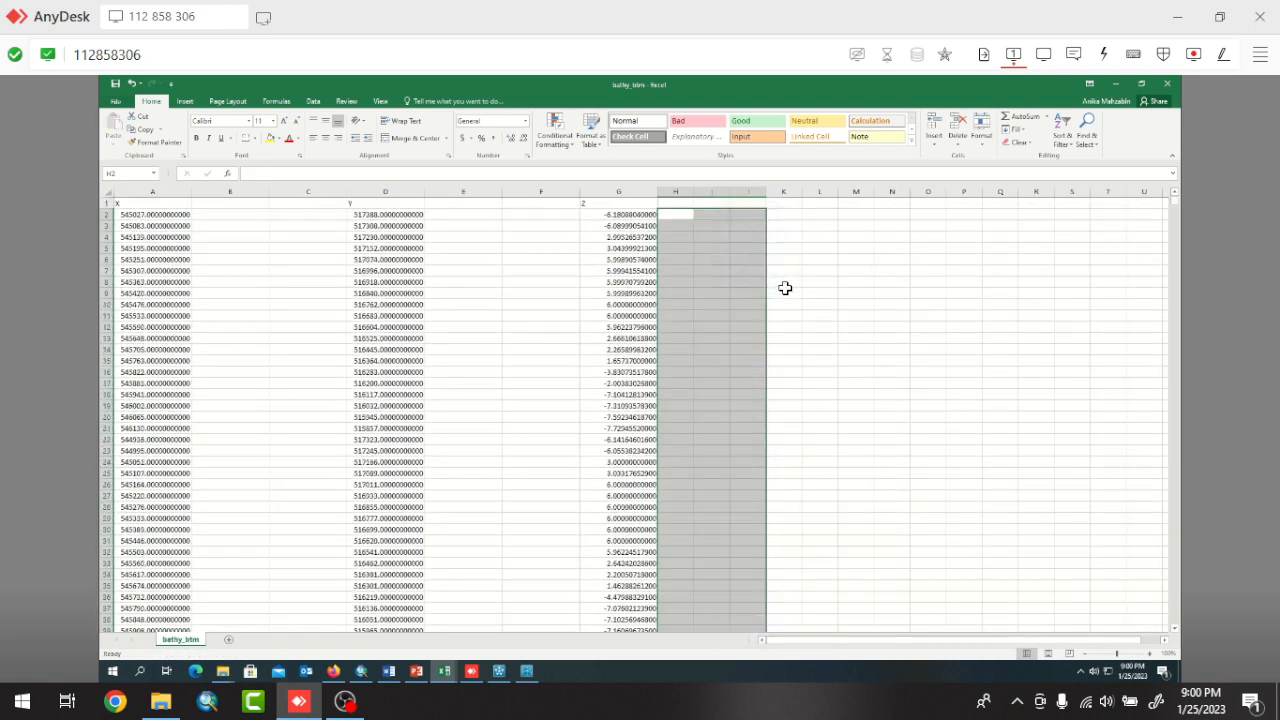
pyautogui.scroll(-17, 785, 285)
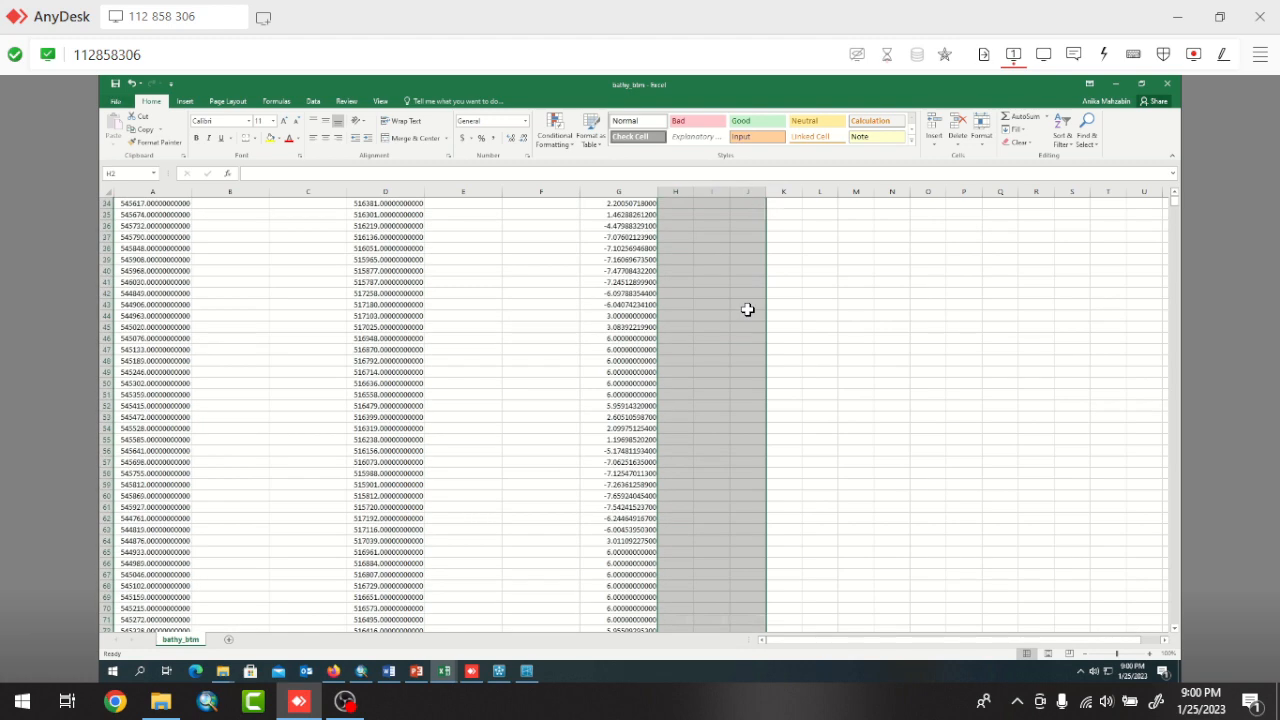
pyautogui.scroll(-20, 750, 302)
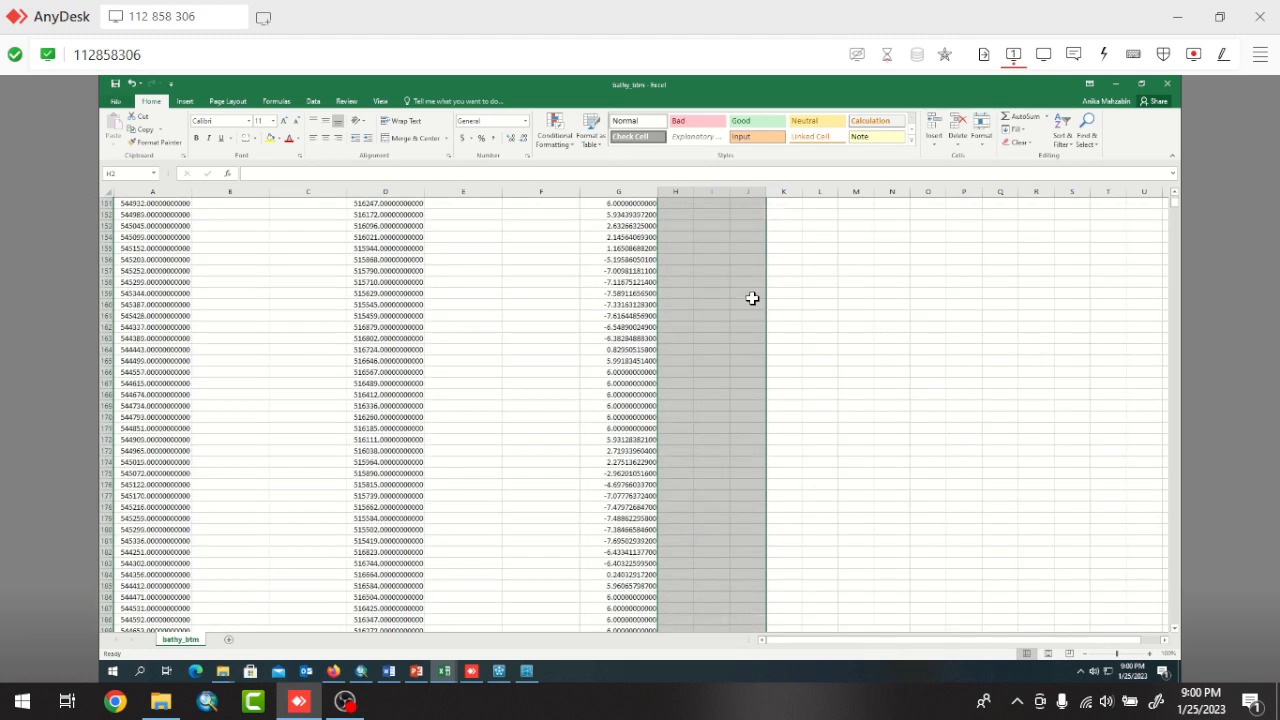
# Copy the X, Y and Z data in columns A to G from row 2 down to the last row.
pyautogui.scroll(-20, 755, 295)
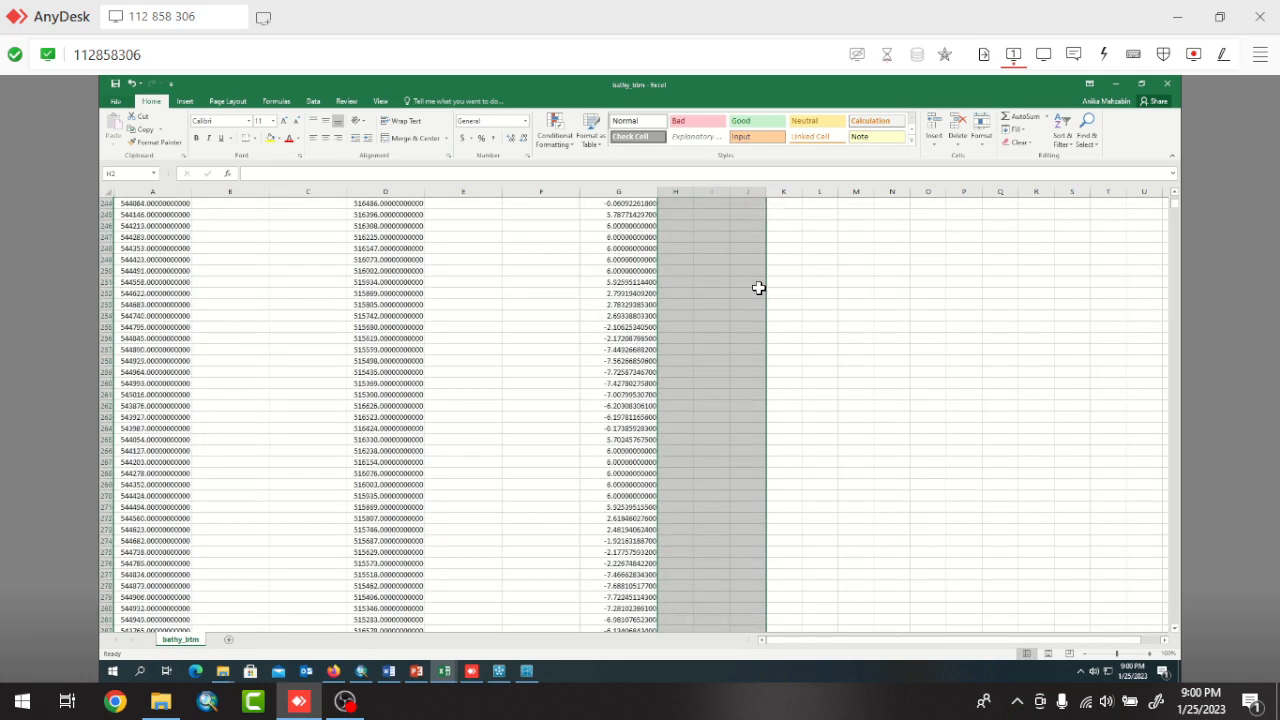
pyautogui.scroll(20, 670, 302)
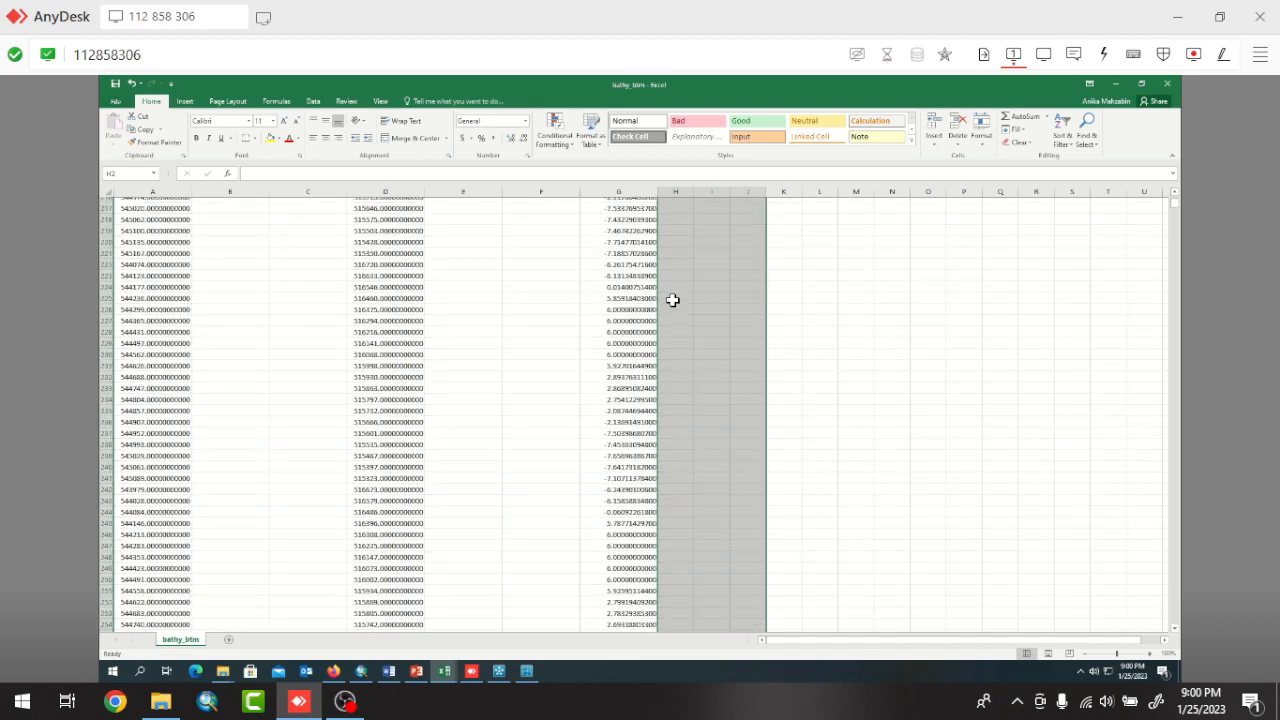
pyautogui.scroll(20, 675, 295)
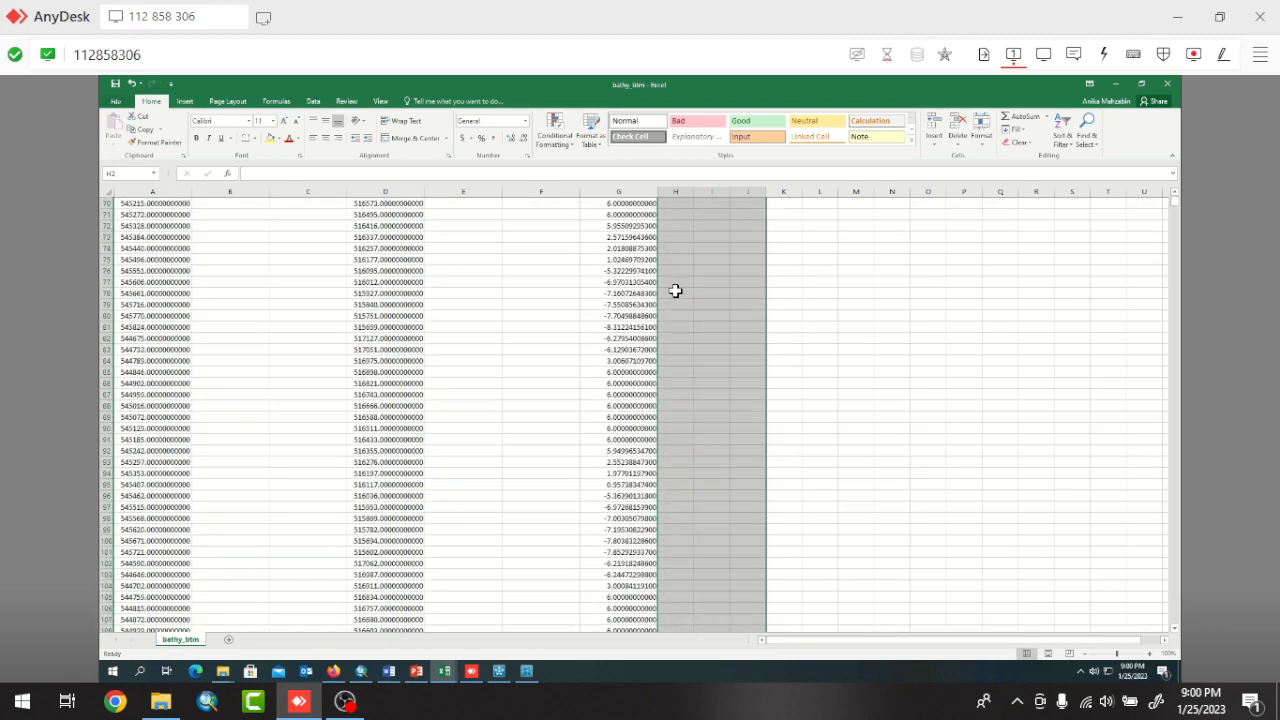
pyautogui.scroll(9, 677, 289)
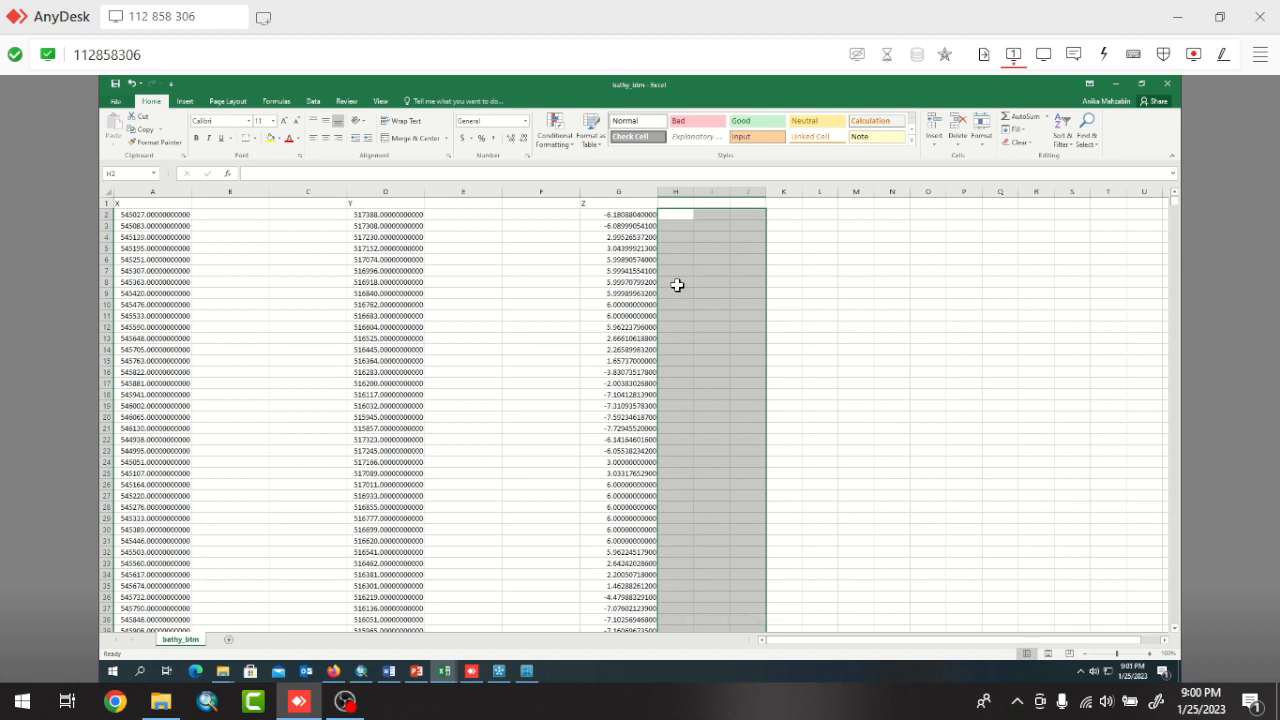
pyautogui.click(646, 236)
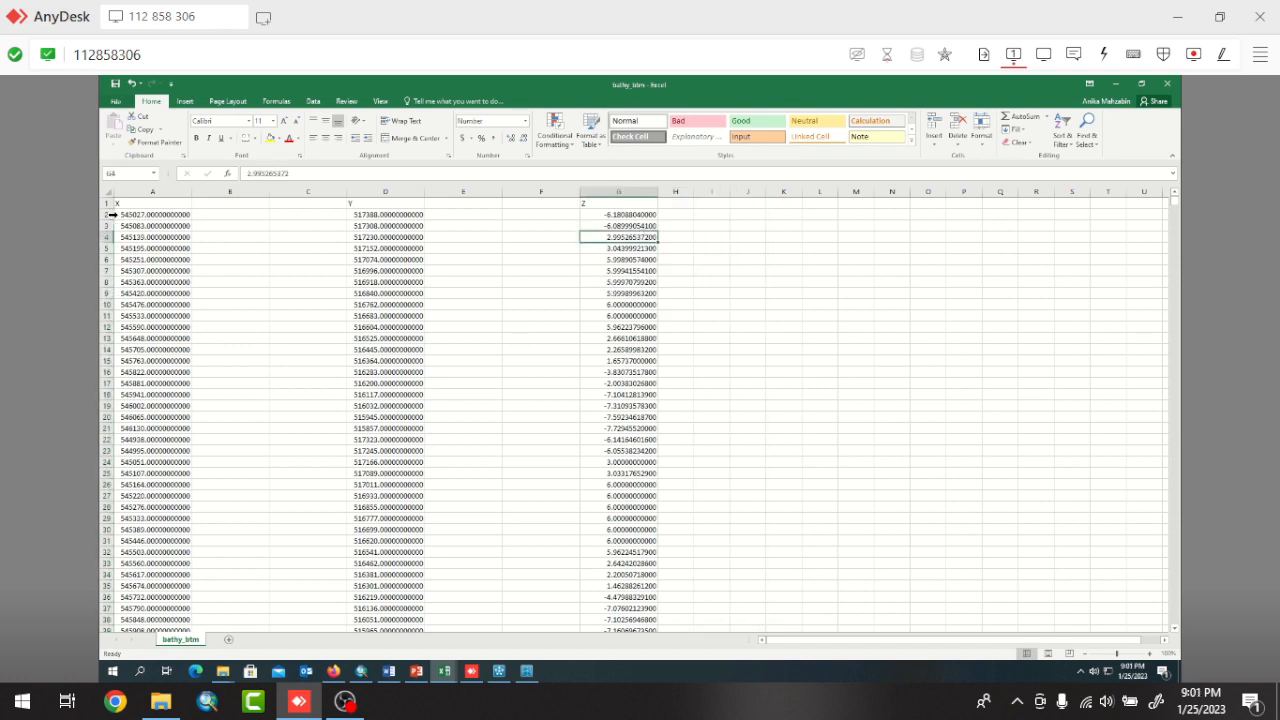
pyautogui.click(127, 214)
pyautogui.click(244, 272)
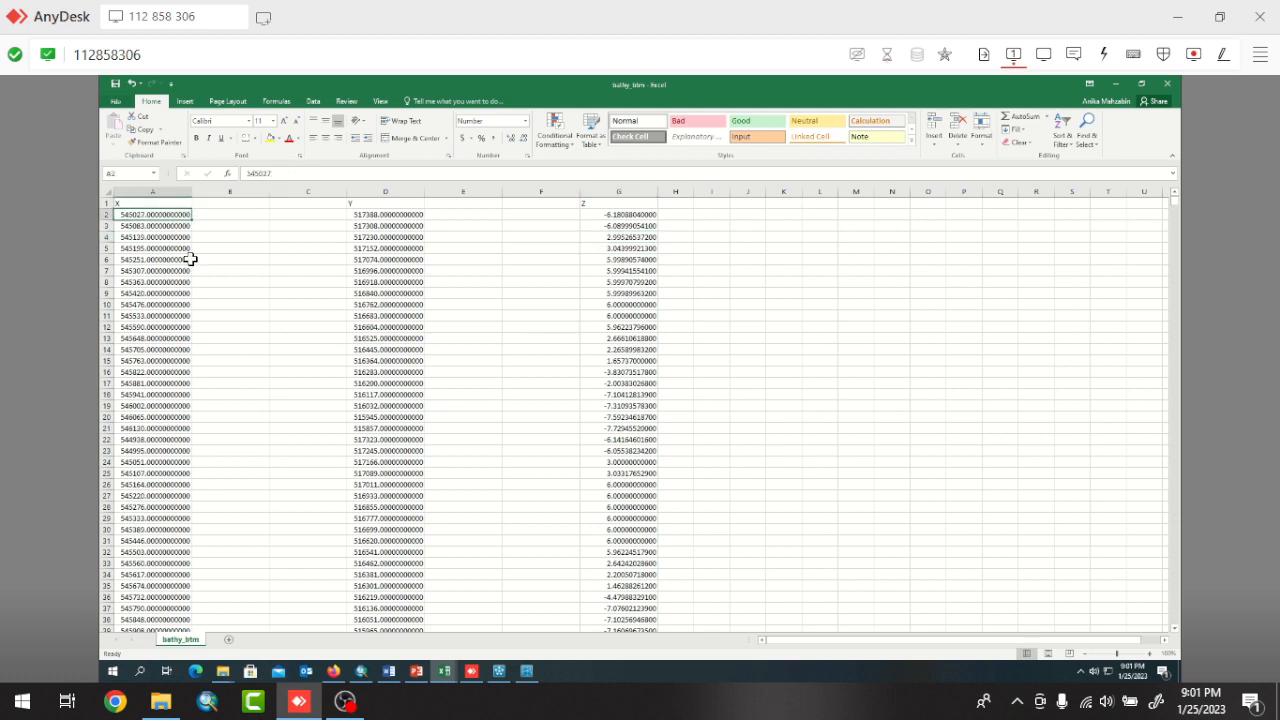
pyautogui.moveTo(150, 215); pyautogui.dragTo(613, 449)
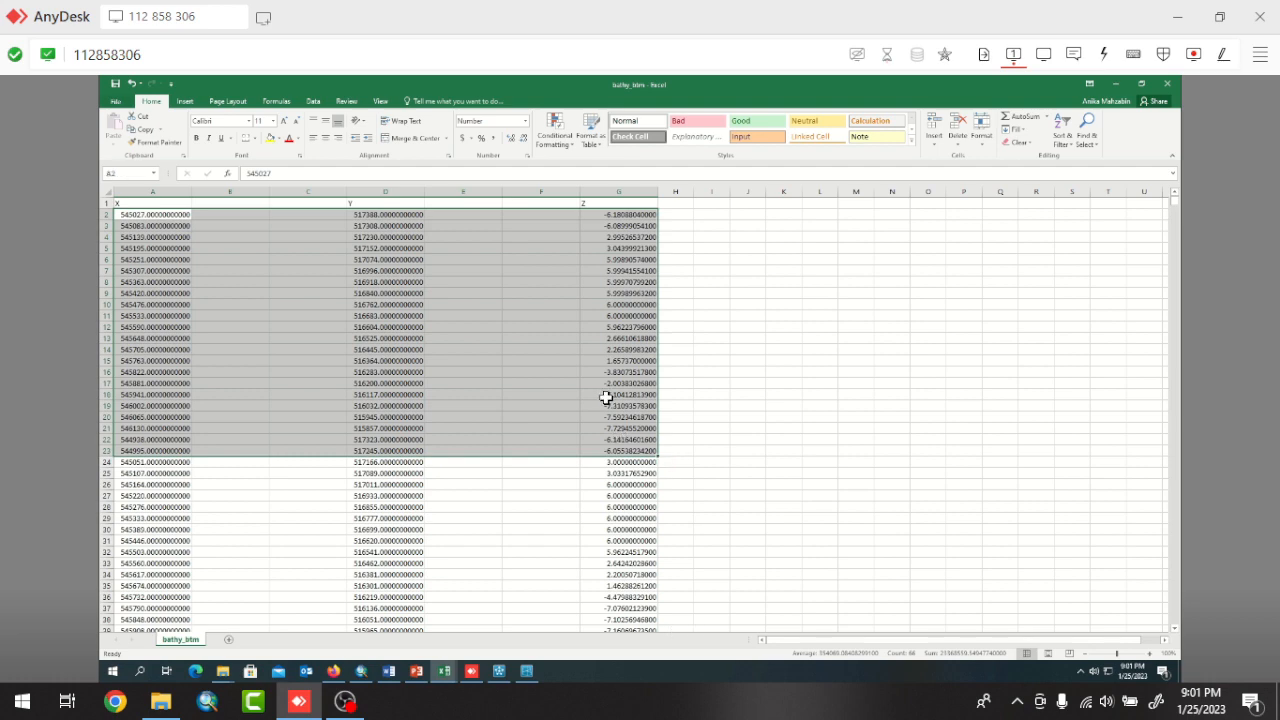
pyautogui.hotkey('ctrl', 'shift', 'Down')
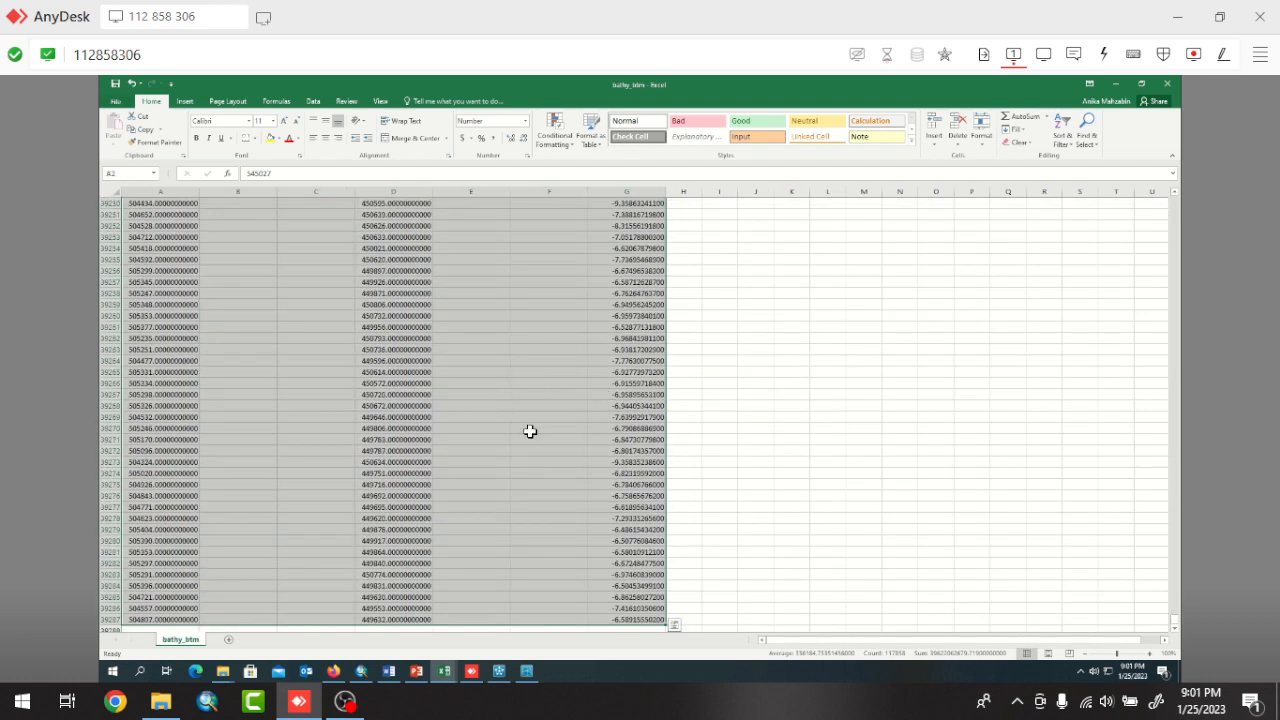
pyautogui.hotkey('ctrl', 'c')
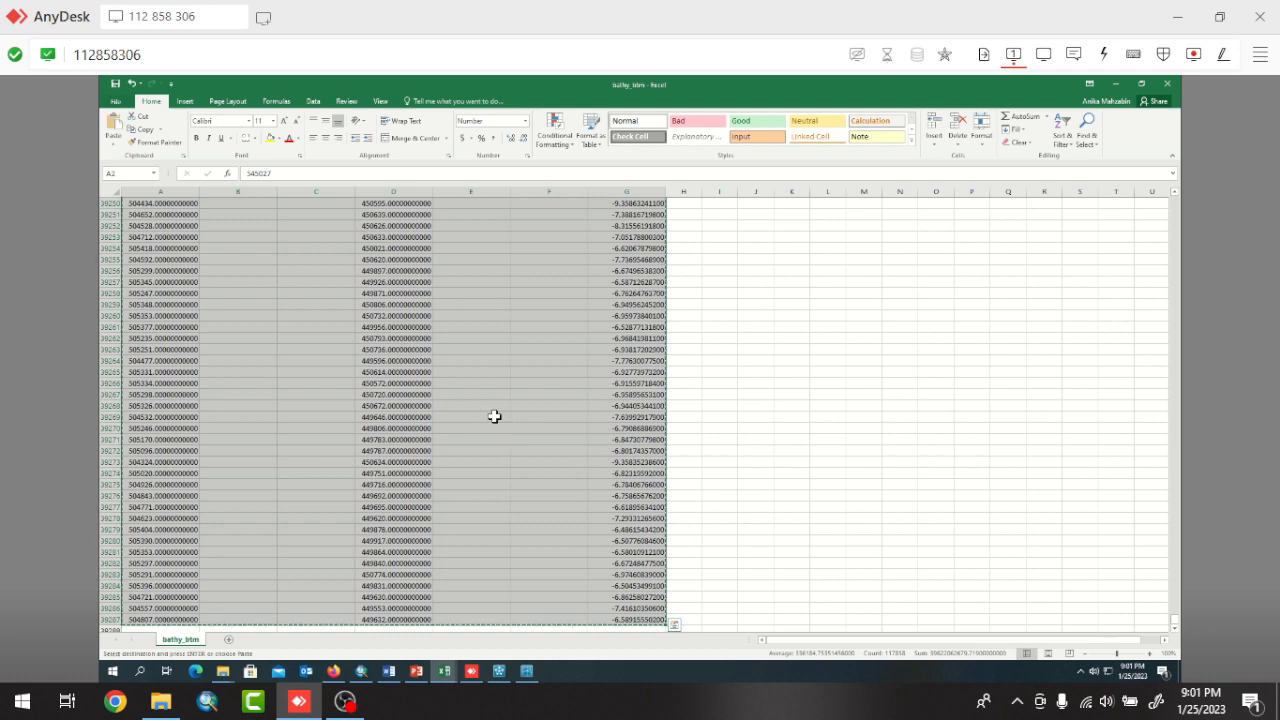
# Switch to a new Notepad document and paste the copied X, Y and Z data into it.
pyautogui.click(145, 672)
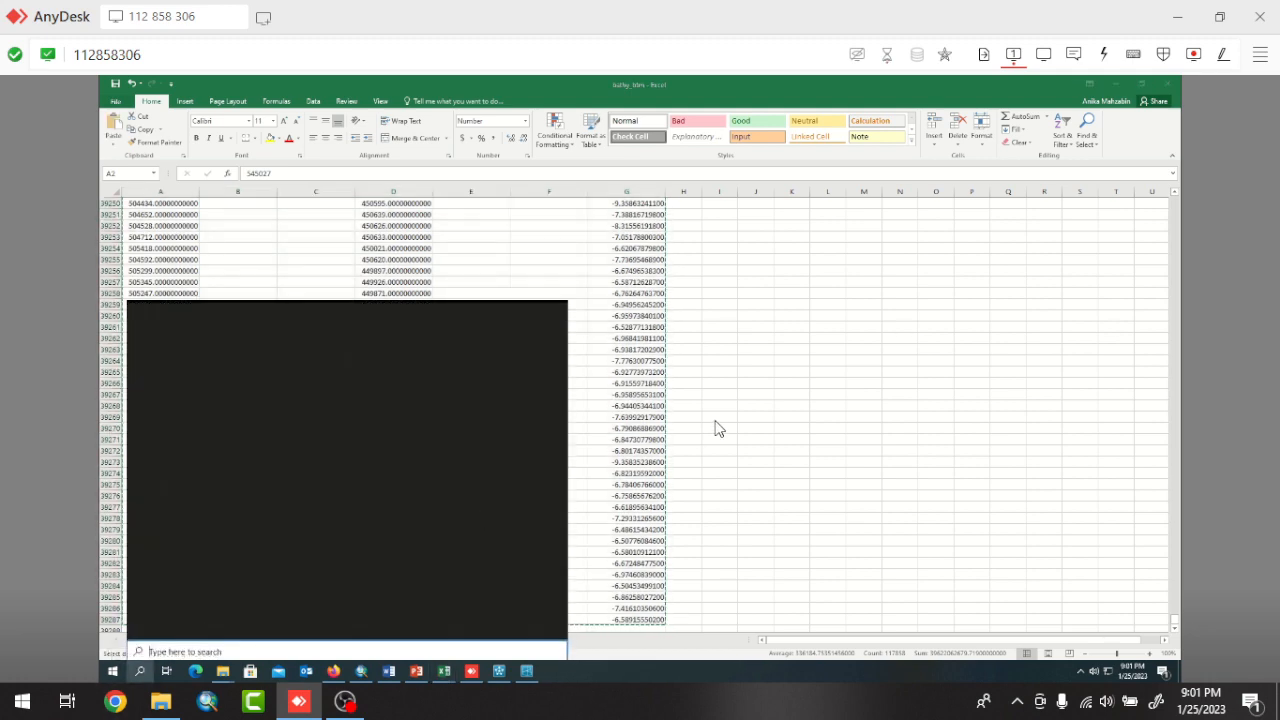
pyautogui.write('te')
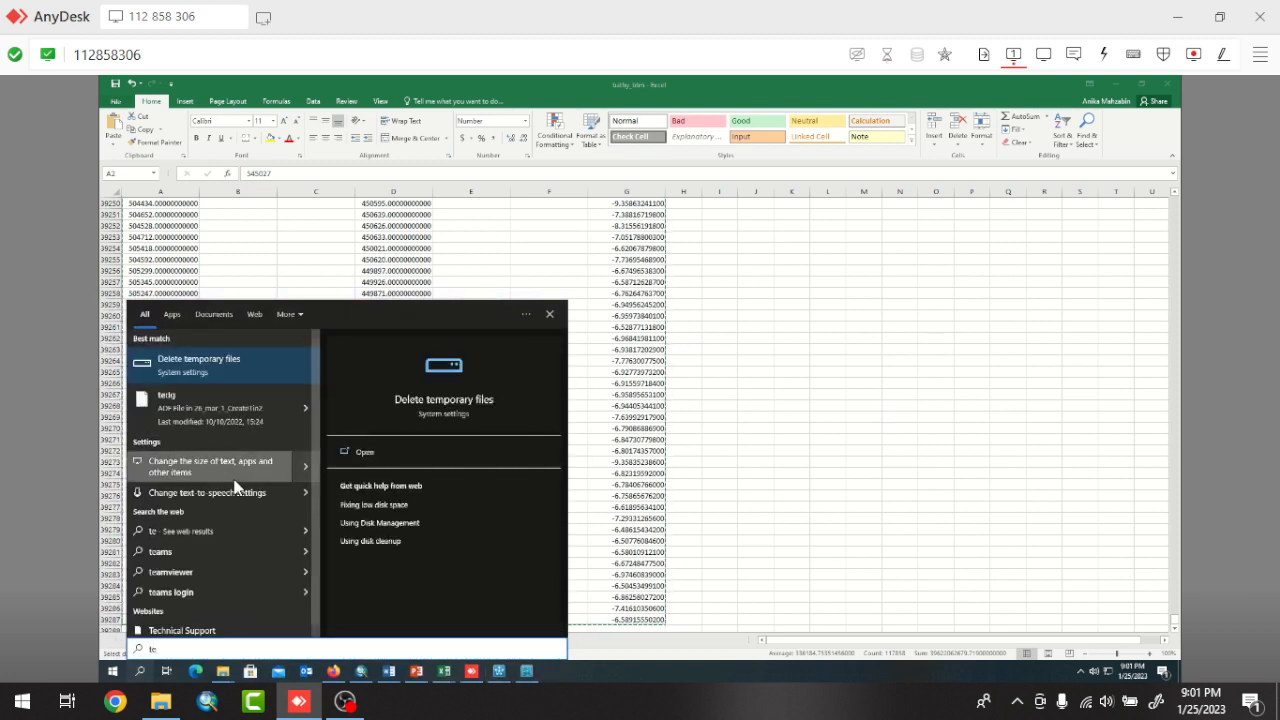
pyautogui.write('xt')
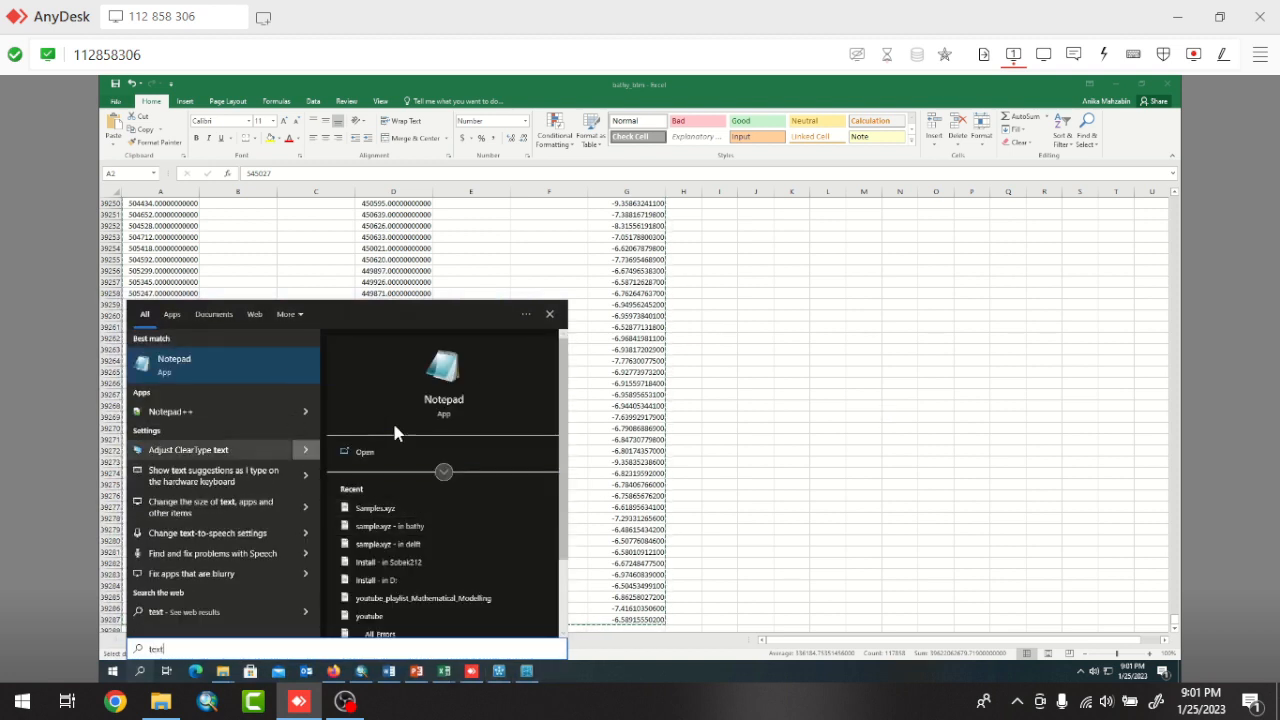
pyautogui.click(364, 452)
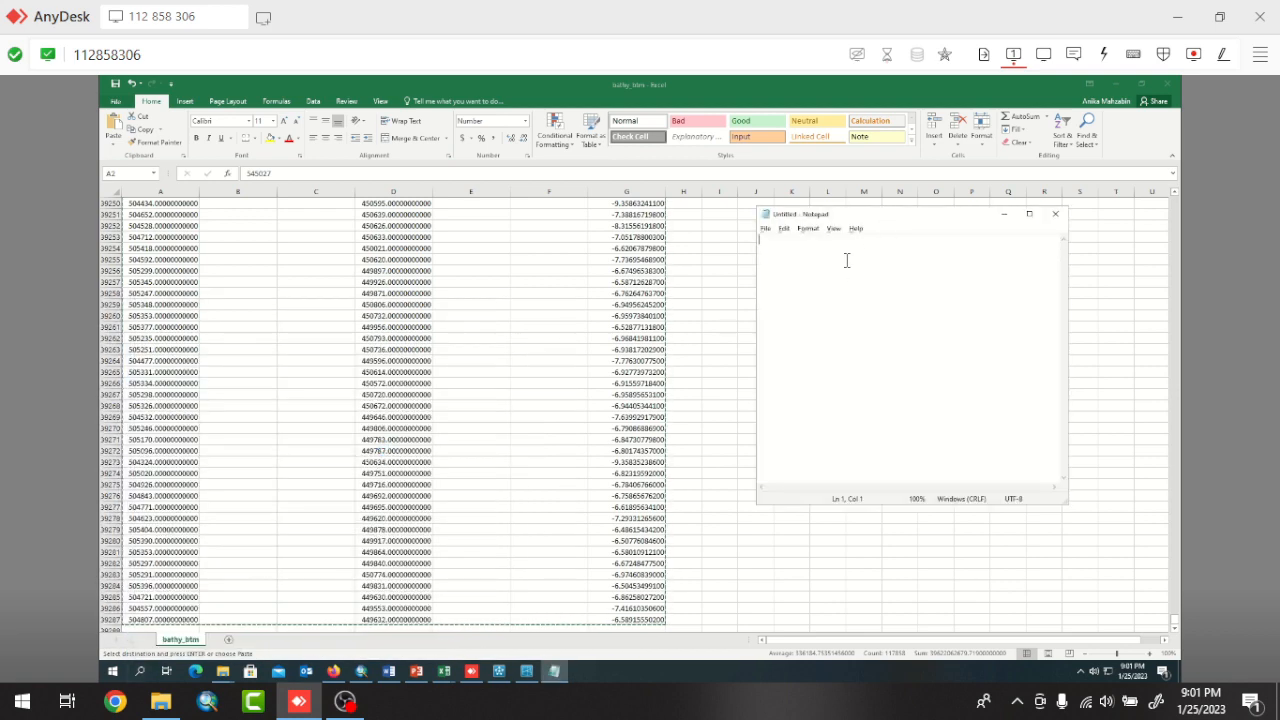
pyautogui.hotkey('ctrl', 'v')
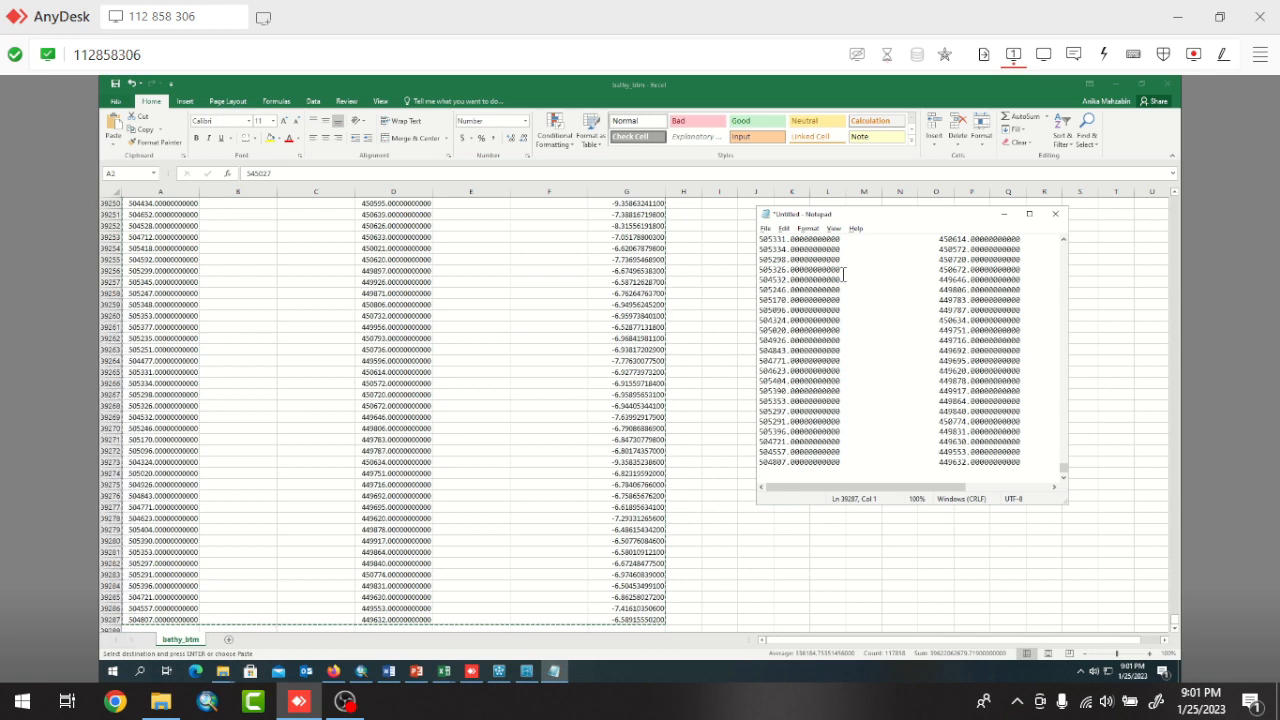
pyautogui.scroll(6, 843, 274)
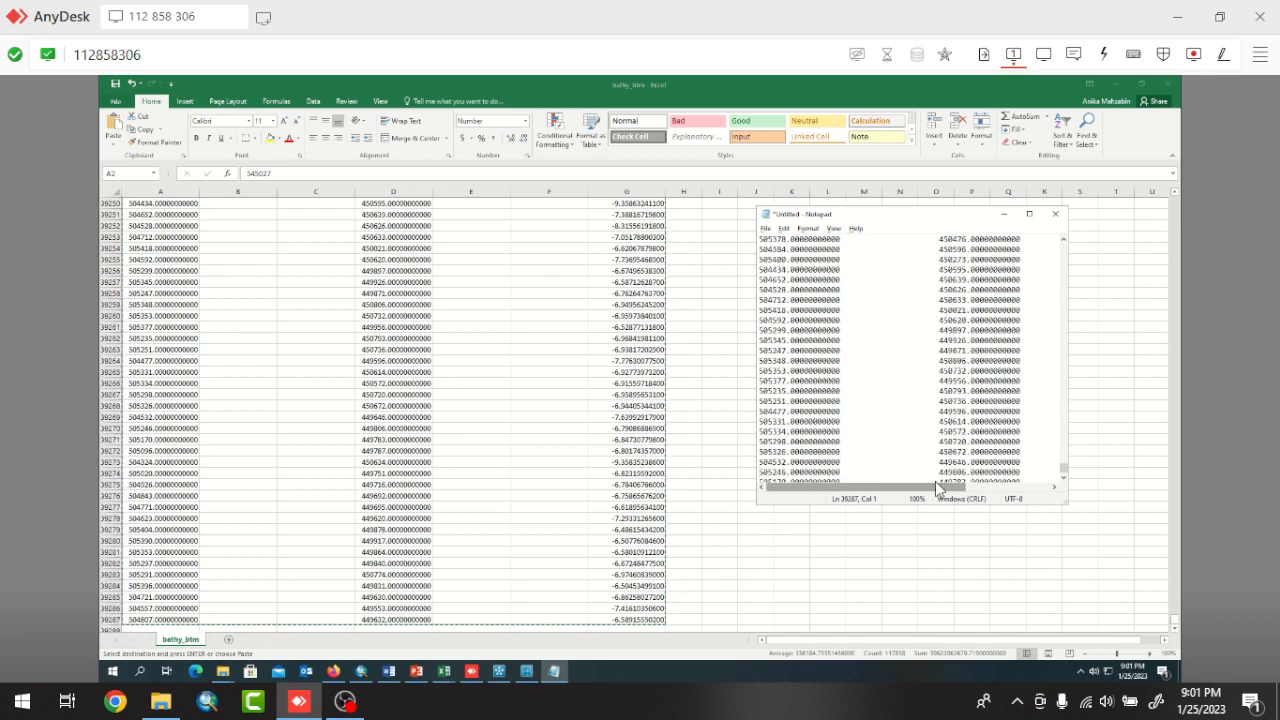
pyautogui.moveTo(936, 484); pyautogui.dragTo(779, 497)
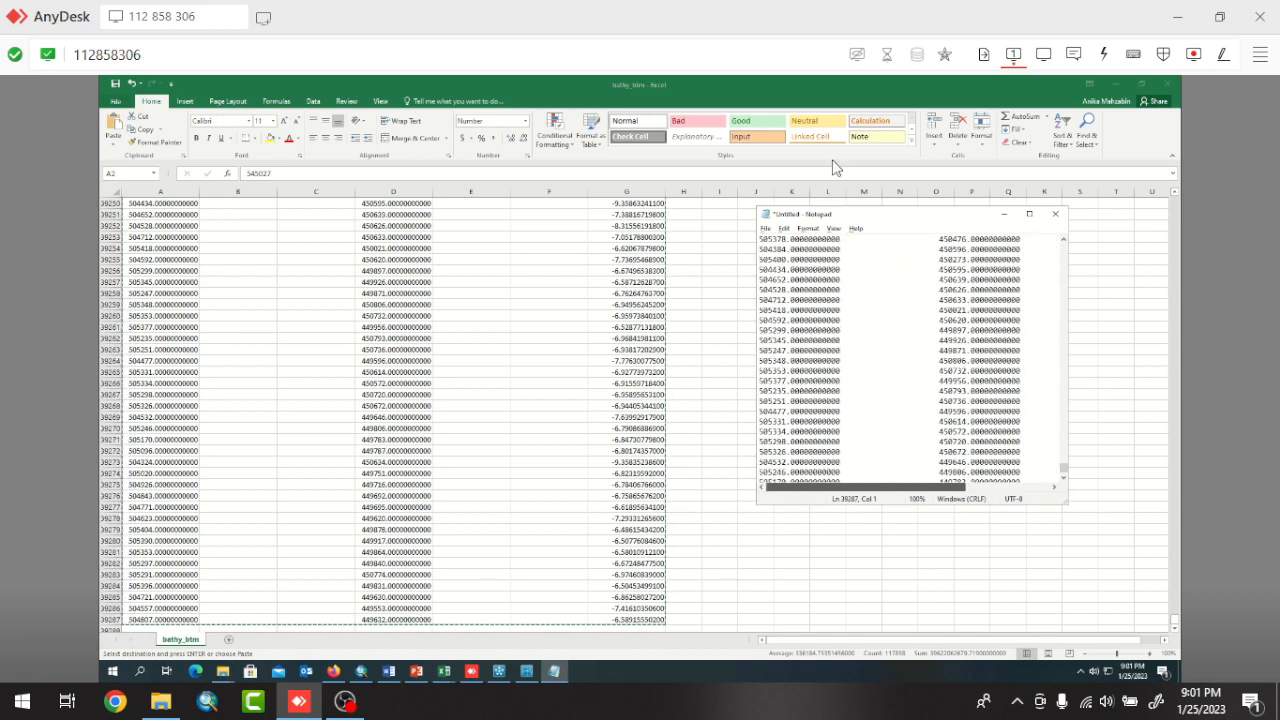
# Save the text file as sample.xyz in the delft folder under softwares learning on the Desktop, and close Notepad.
pyautogui.click(767, 229)
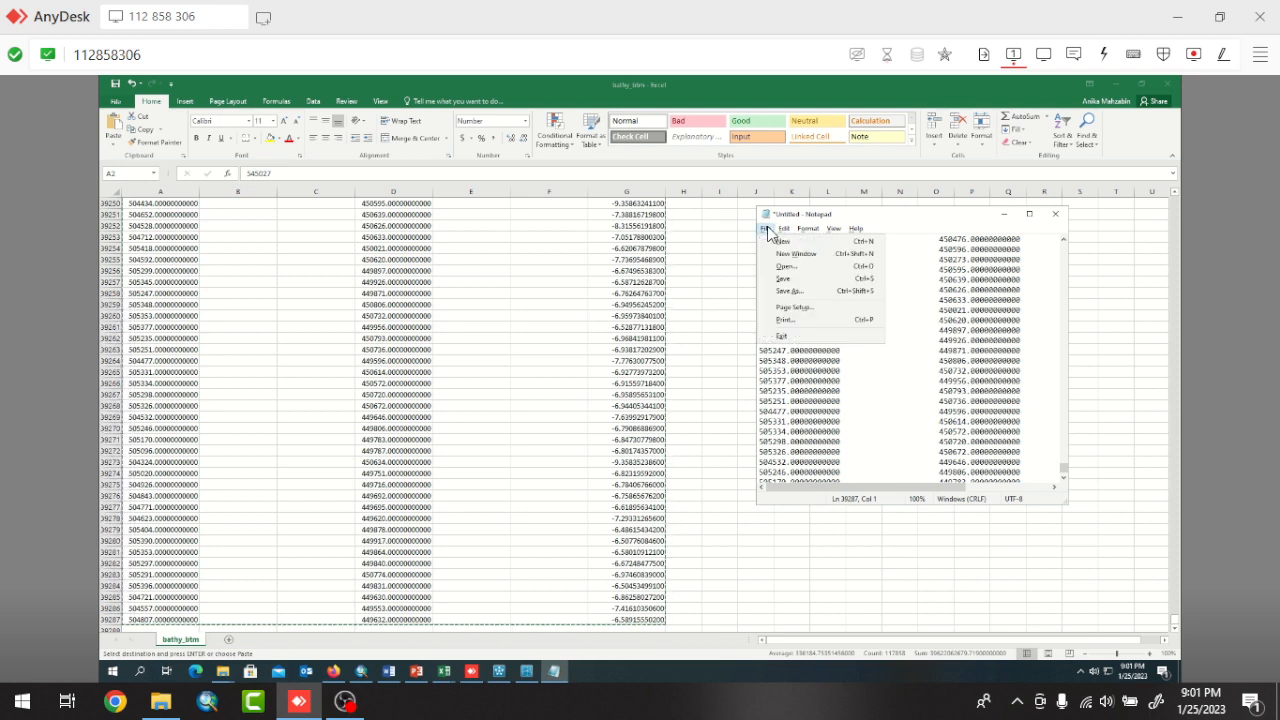
pyautogui.click(786, 280)
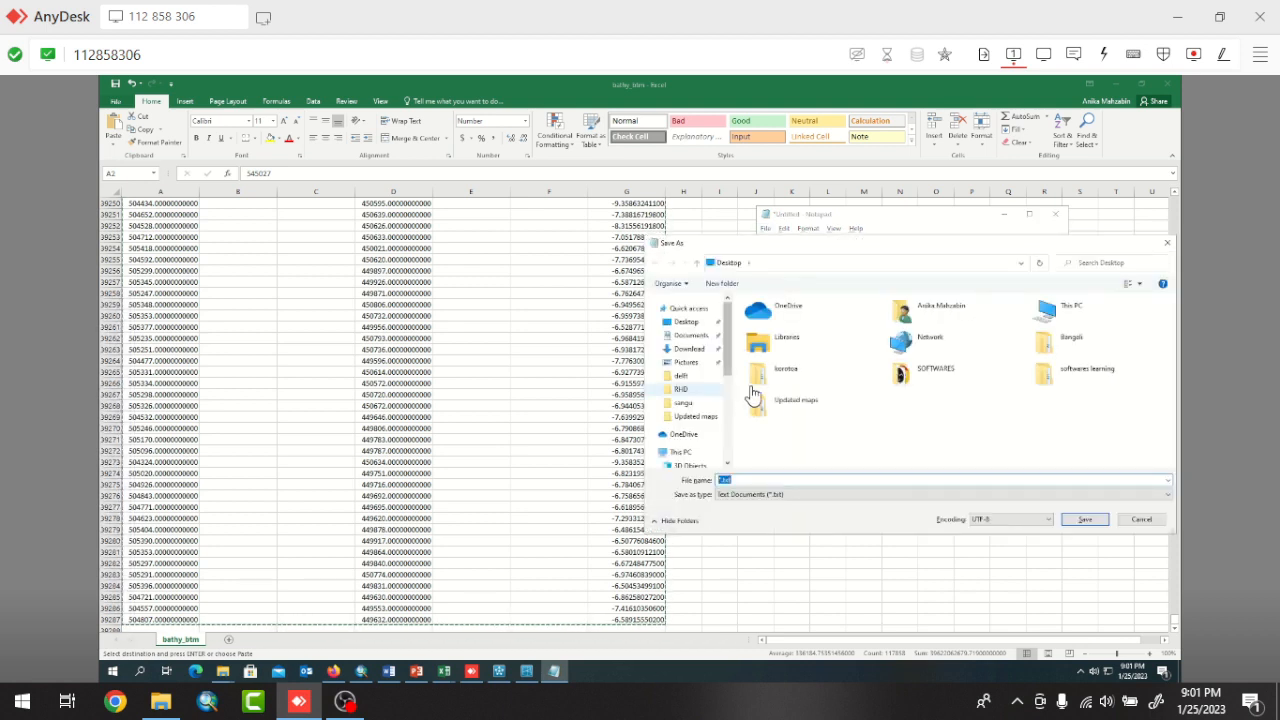
pyautogui.doubleClick(1082, 375)
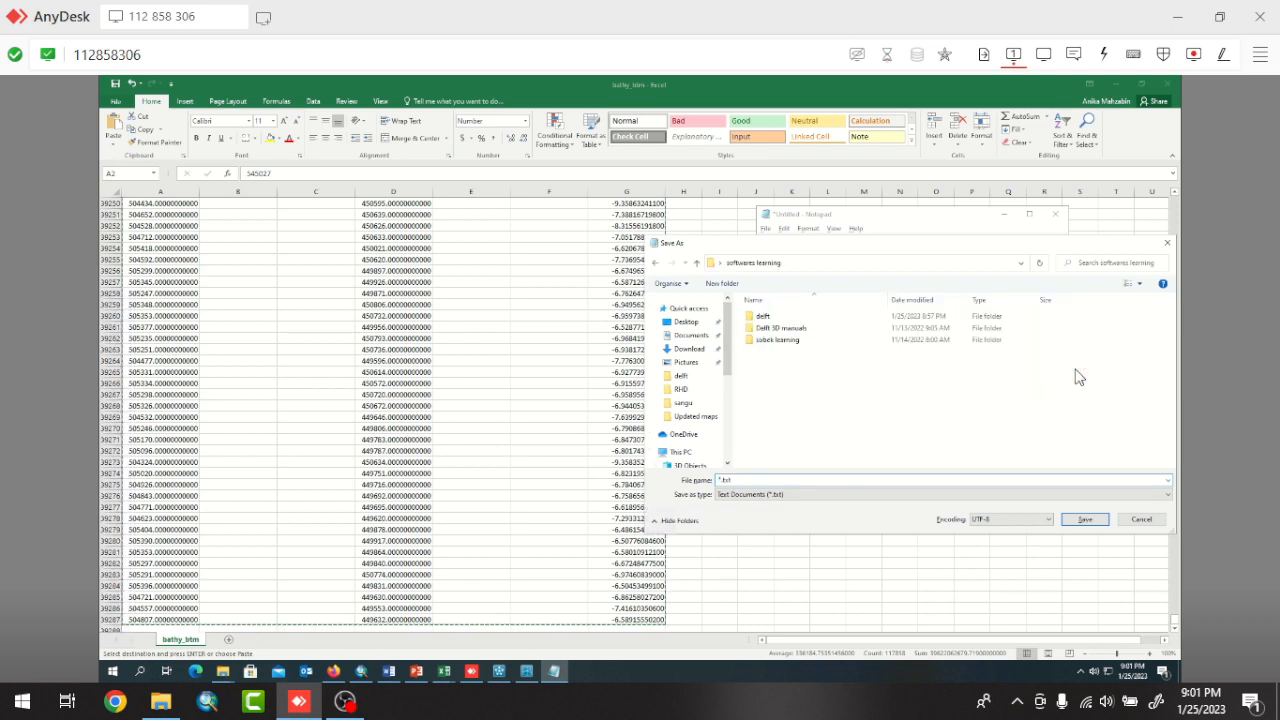
pyautogui.doubleClick(765, 316)
pyautogui.click(716, 480)
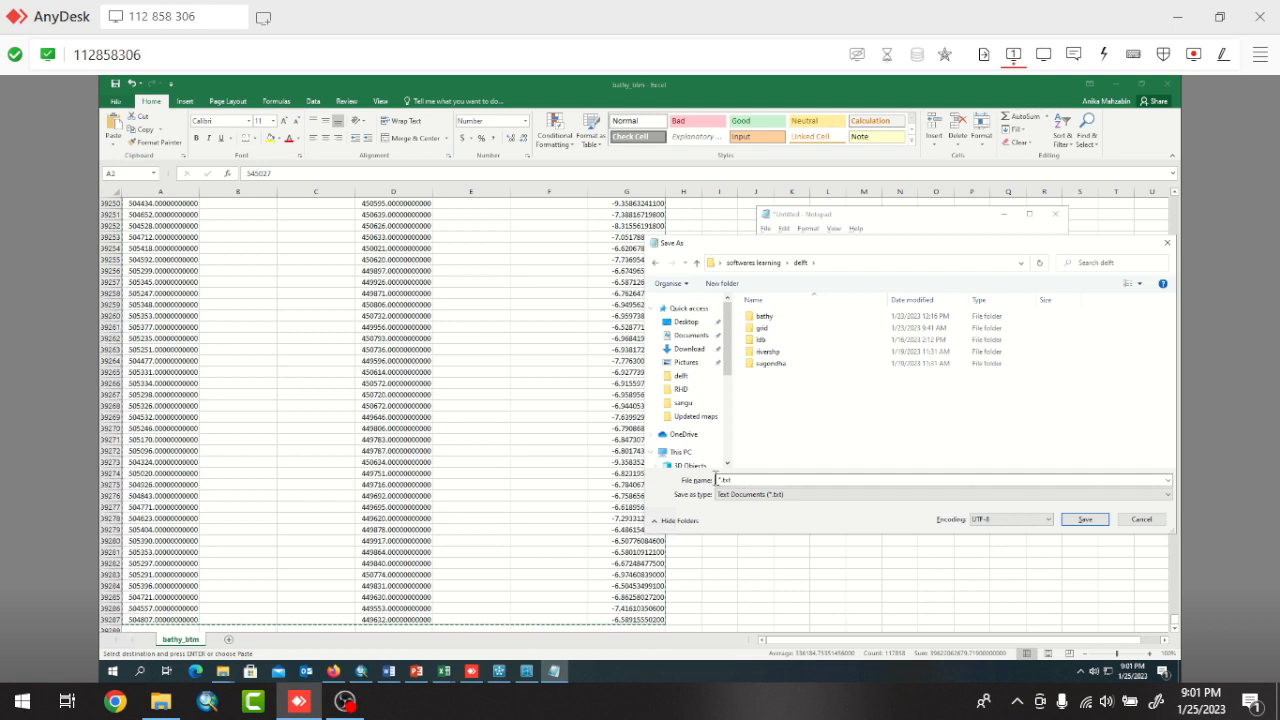
pyautogui.doubleClick(742, 480)
pyautogui.click(755, 480)
pyautogui.write('sample.xyz')
pyautogui.click(1086, 520)
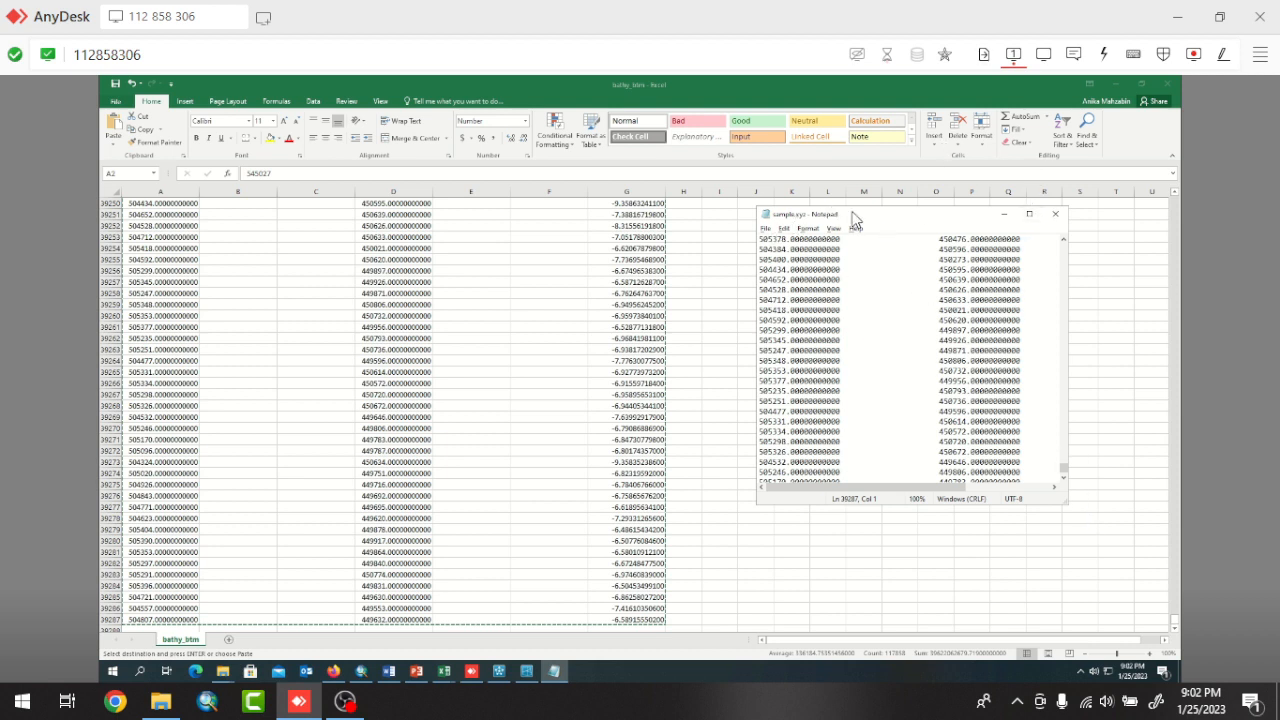
pyautogui.click(1056, 214)
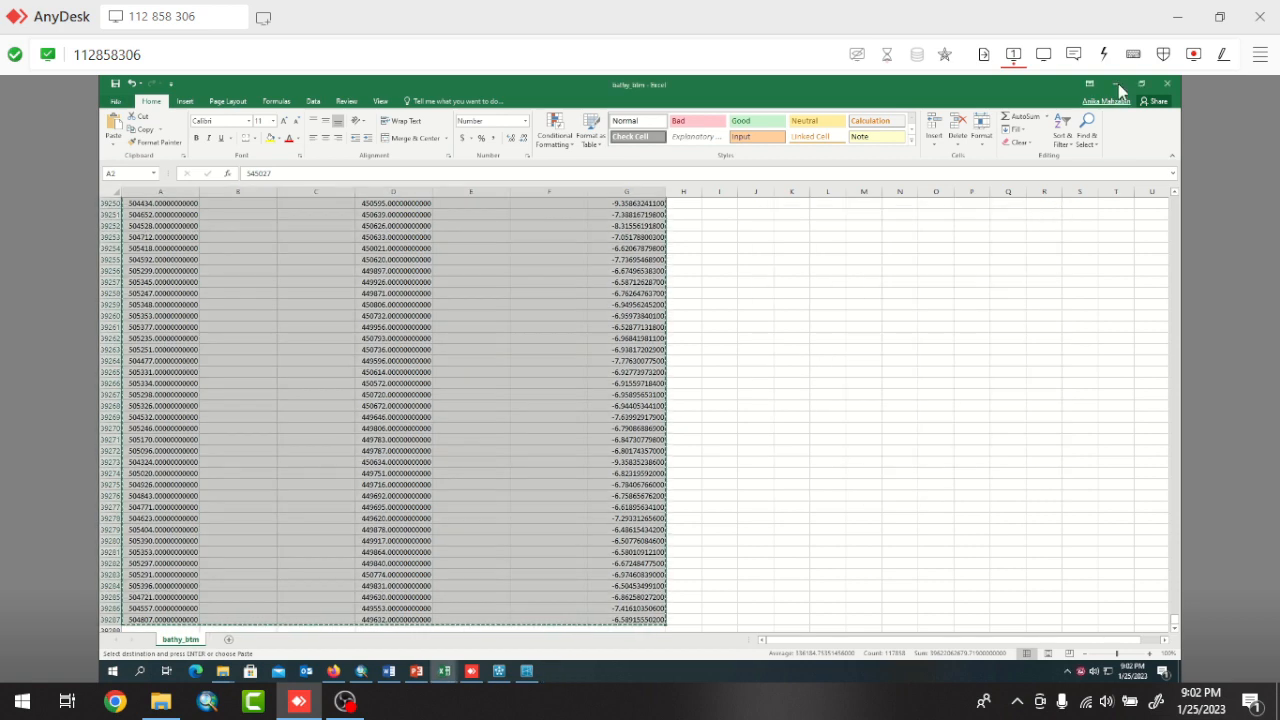
# Minimise Excel and launch QUICKIN from the Delft3D Grid and Bathymetry window.
pyautogui.click(1120, 93)
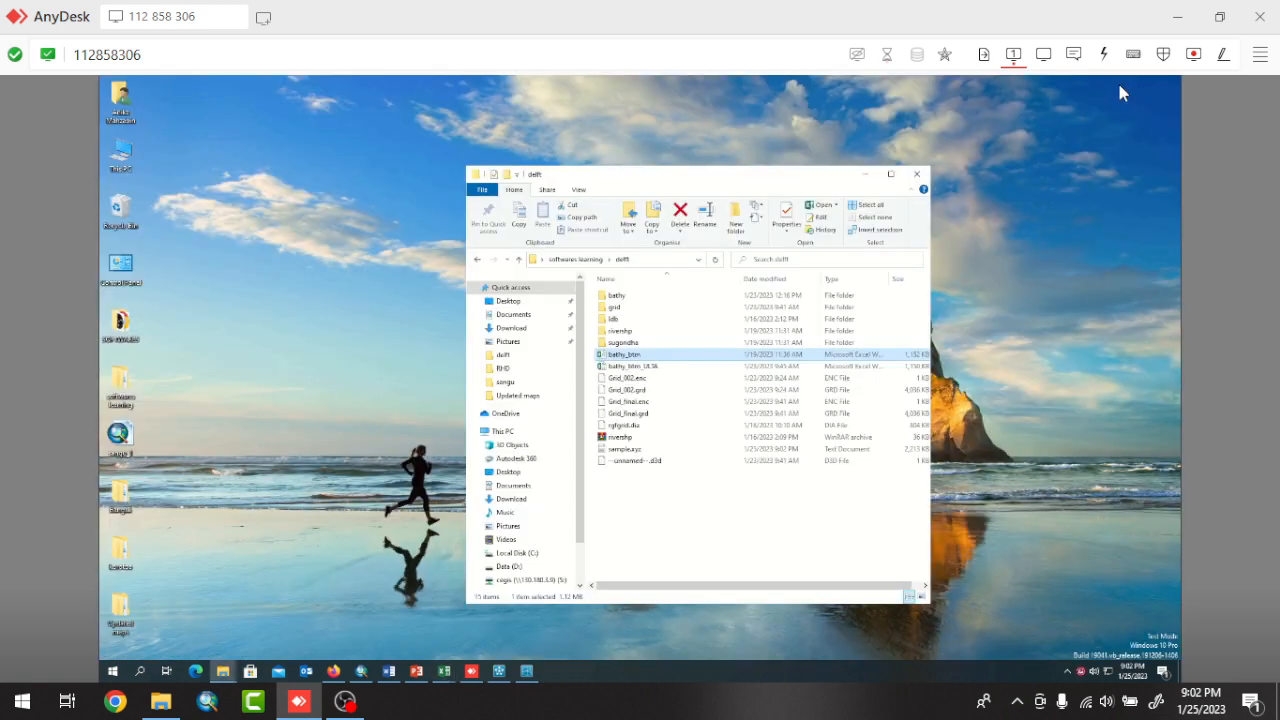
pyautogui.click(530, 675)
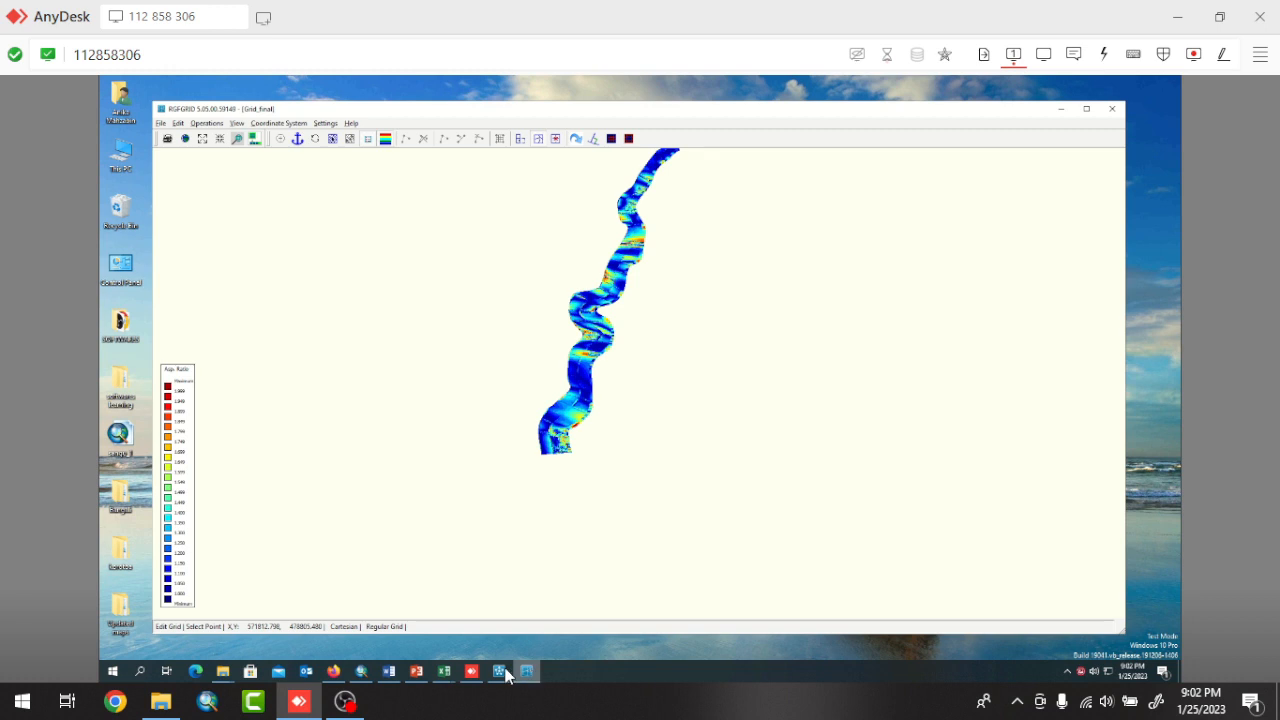
pyautogui.click(503, 675)
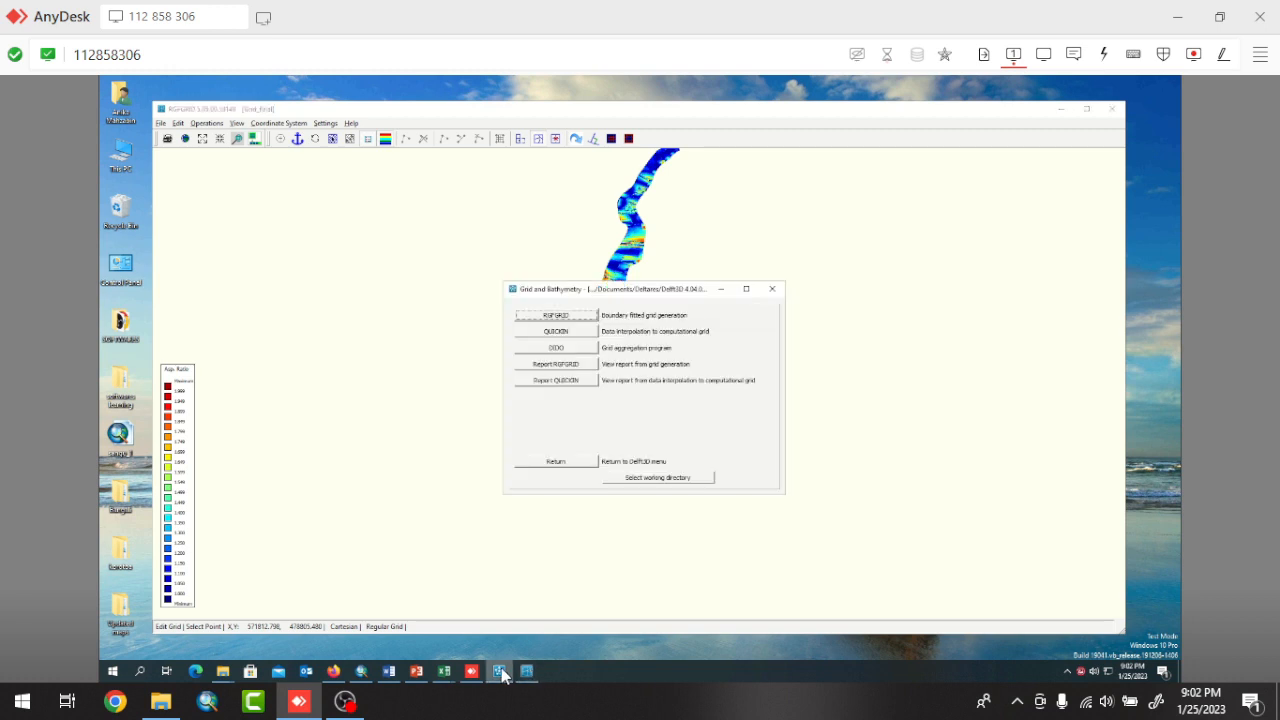
pyautogui.click(557, 331)
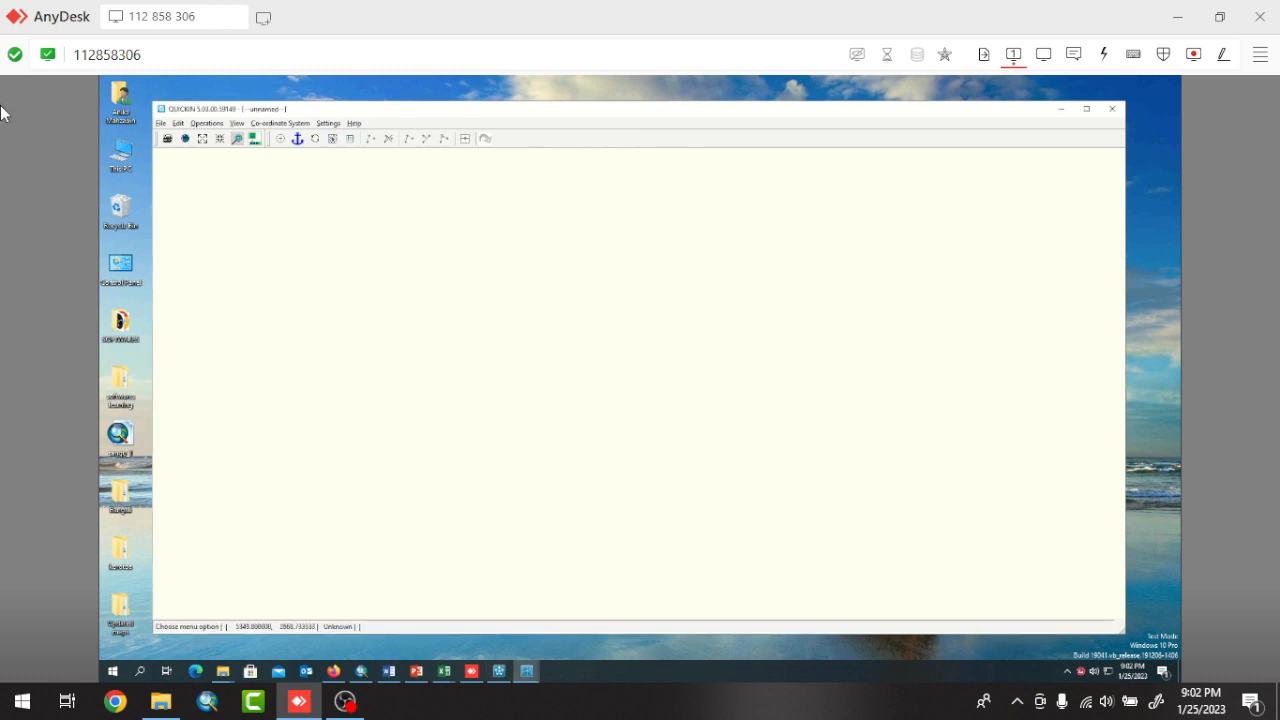
# Import the RGFGRID grid Grid_final.grd from the delft folder under softwares learning on the Desktop.
pyautogui.click(160, 124)
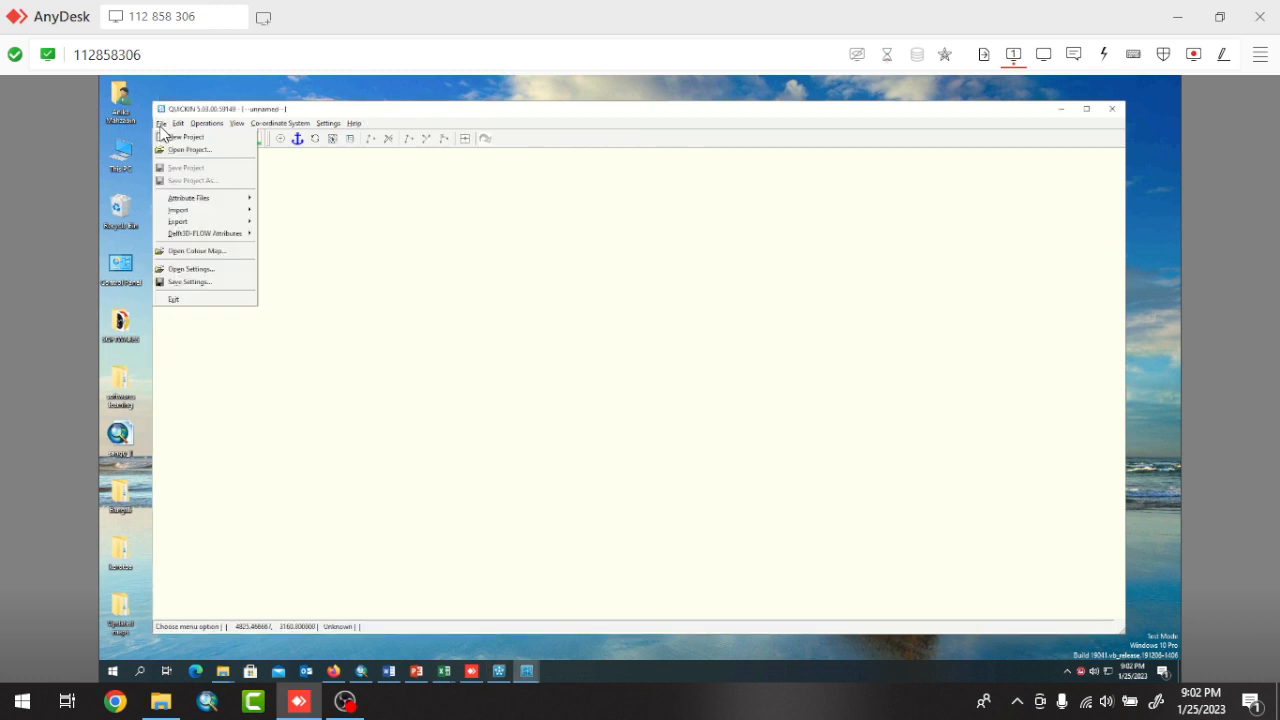
pyautogui.moveTo(190, 212)
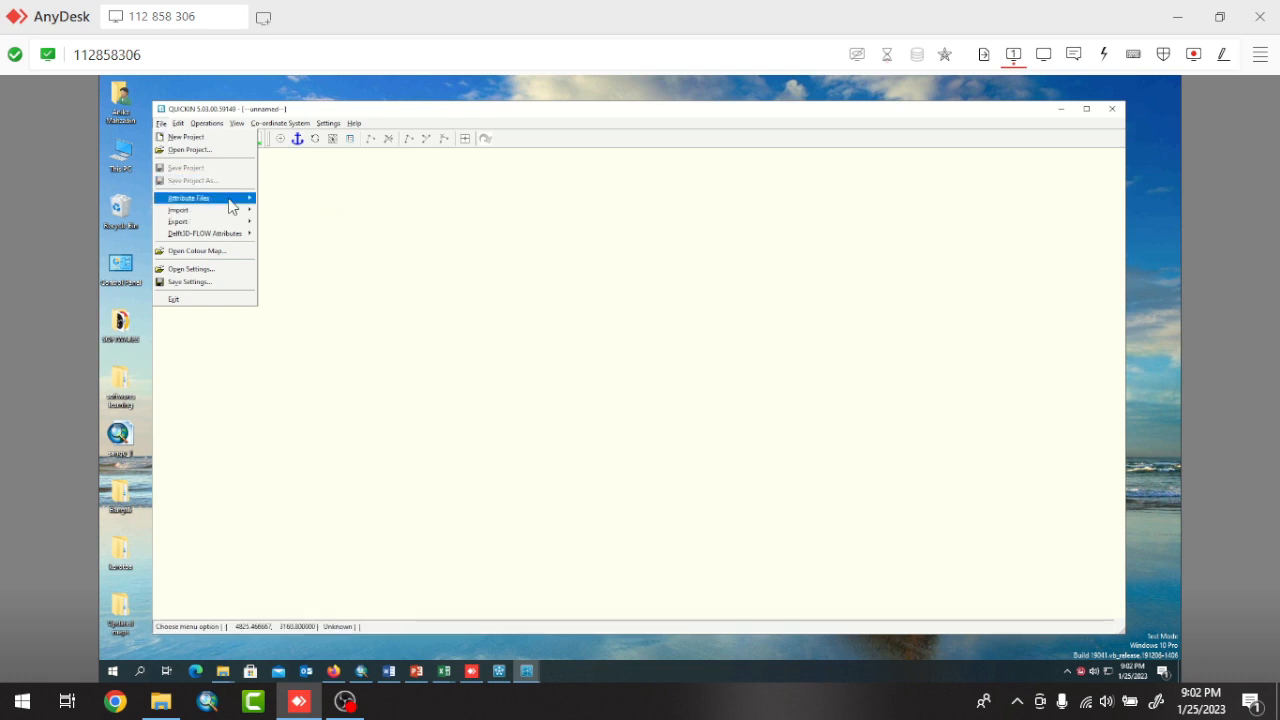
pyautogui.moveTo(229, 200)
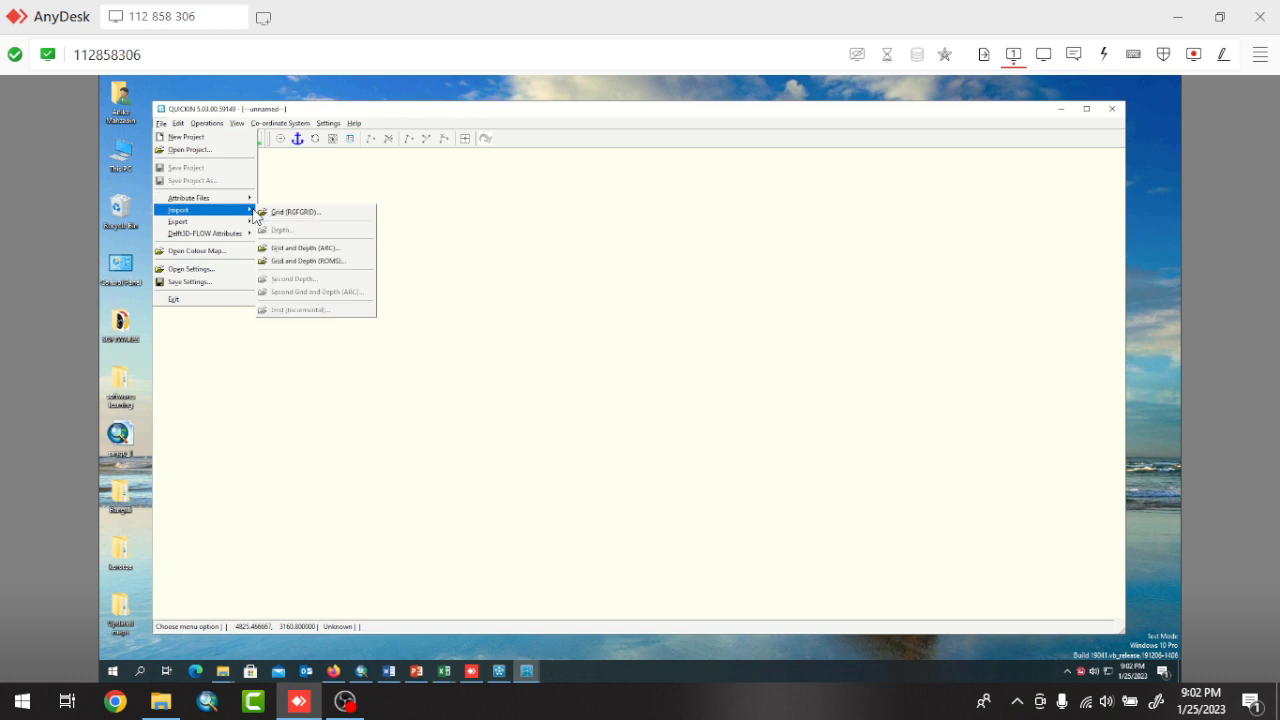
pyautogui.click(299, 214)
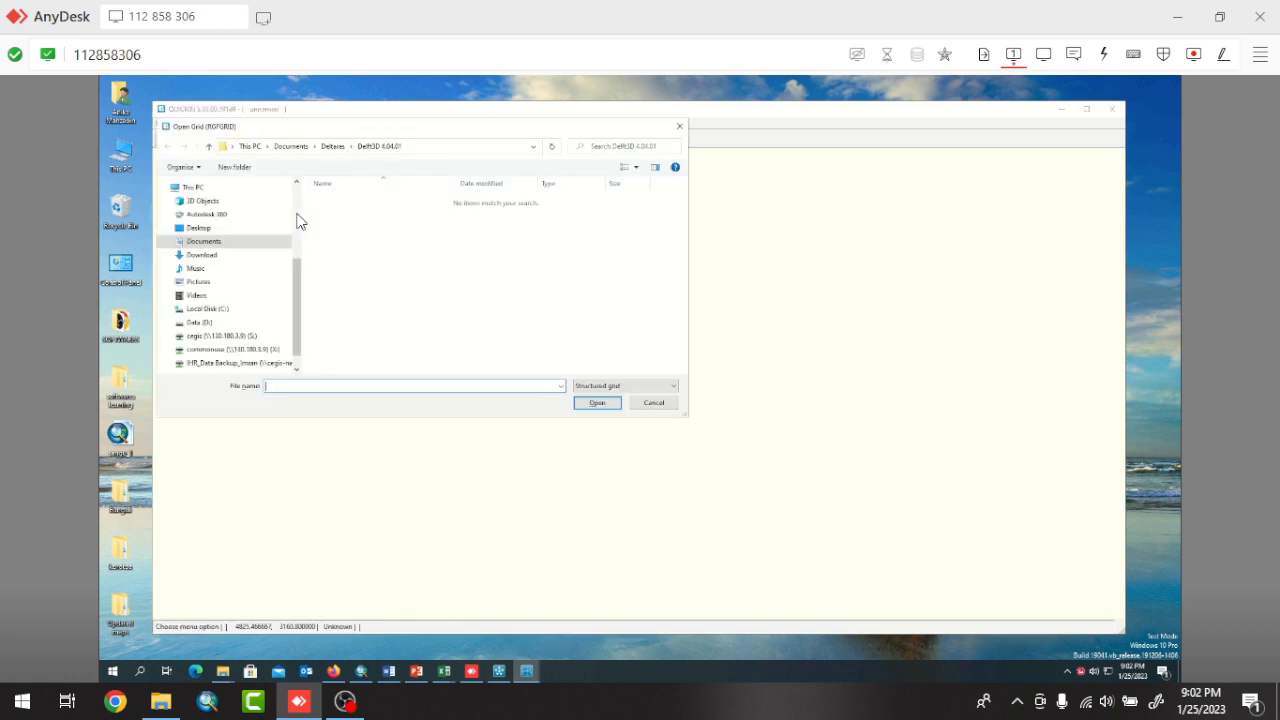
pyautogui.click(195, 228)
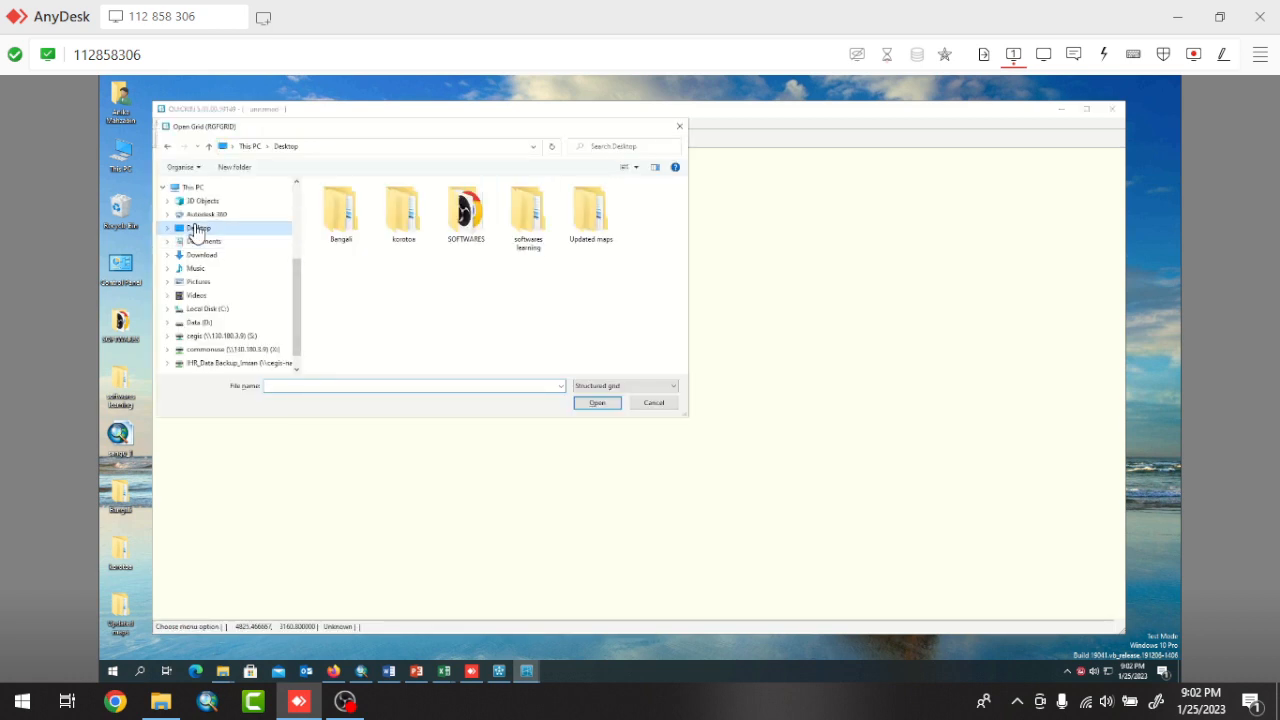
pyautogui.doubleClick(530, 212)
pyautogui.doubleClick(336, 201)
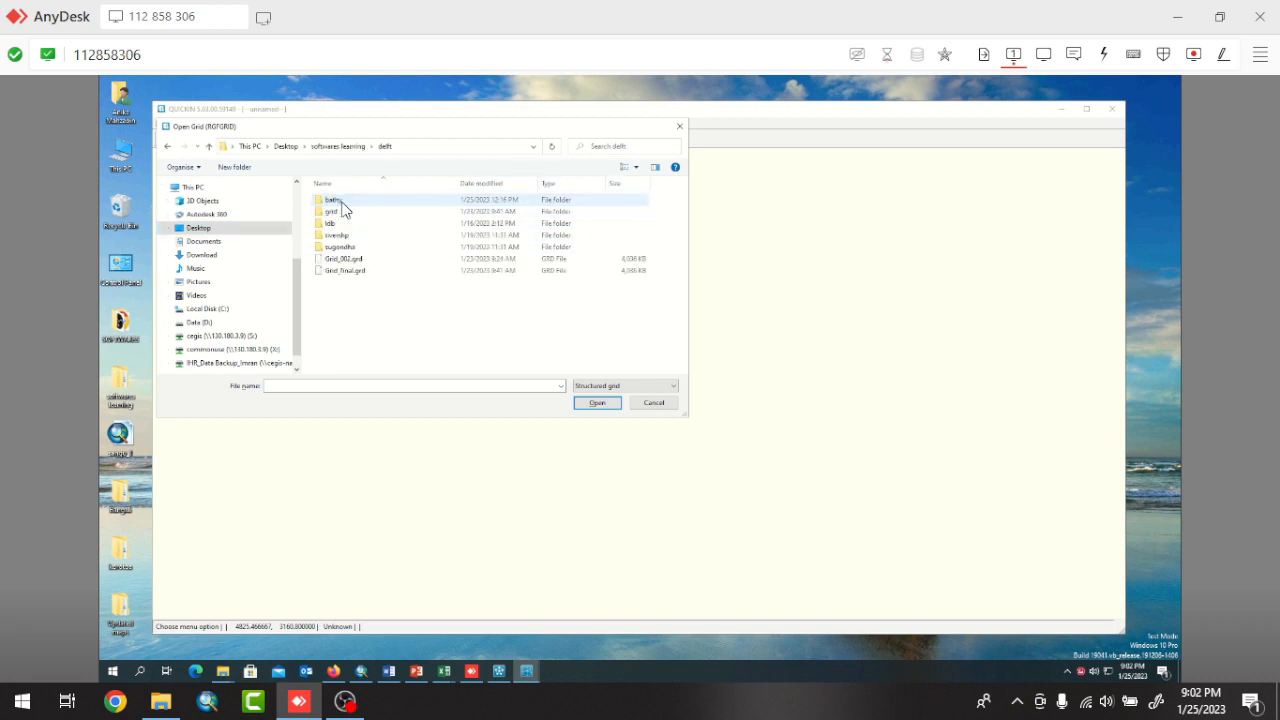
pyautogui.click(350, 272)
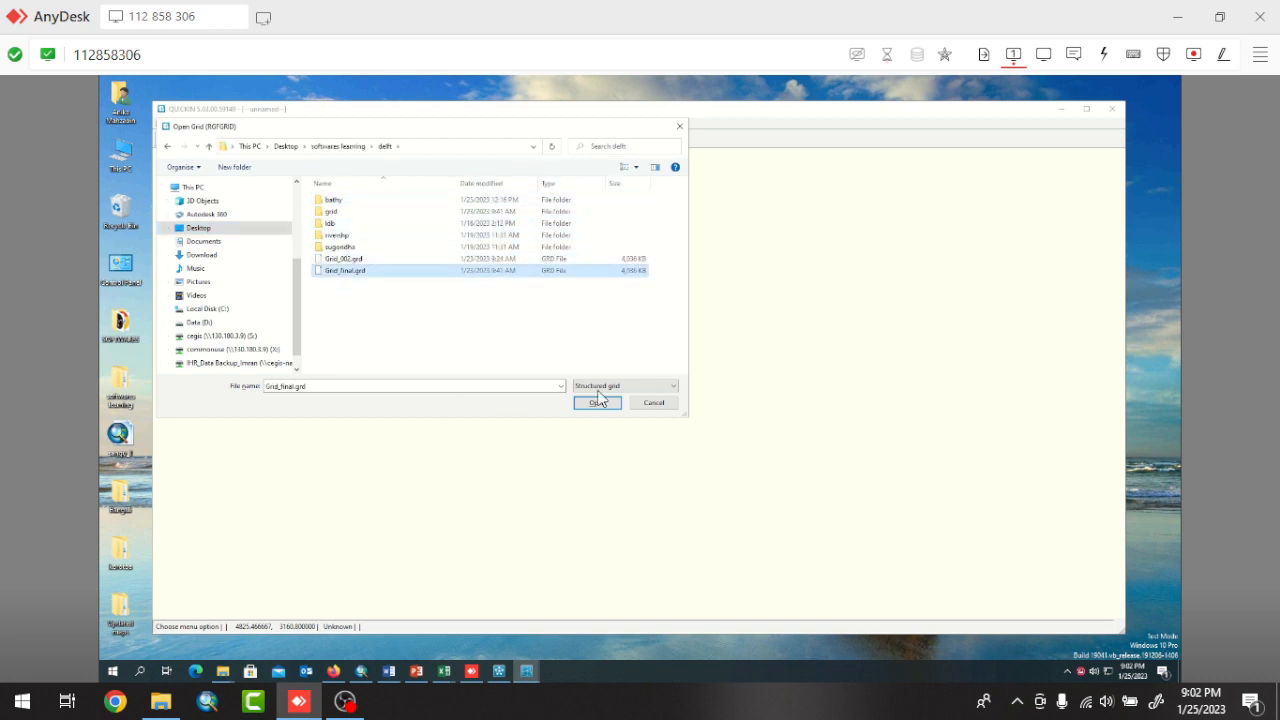
pyautogui.click(606, 405)
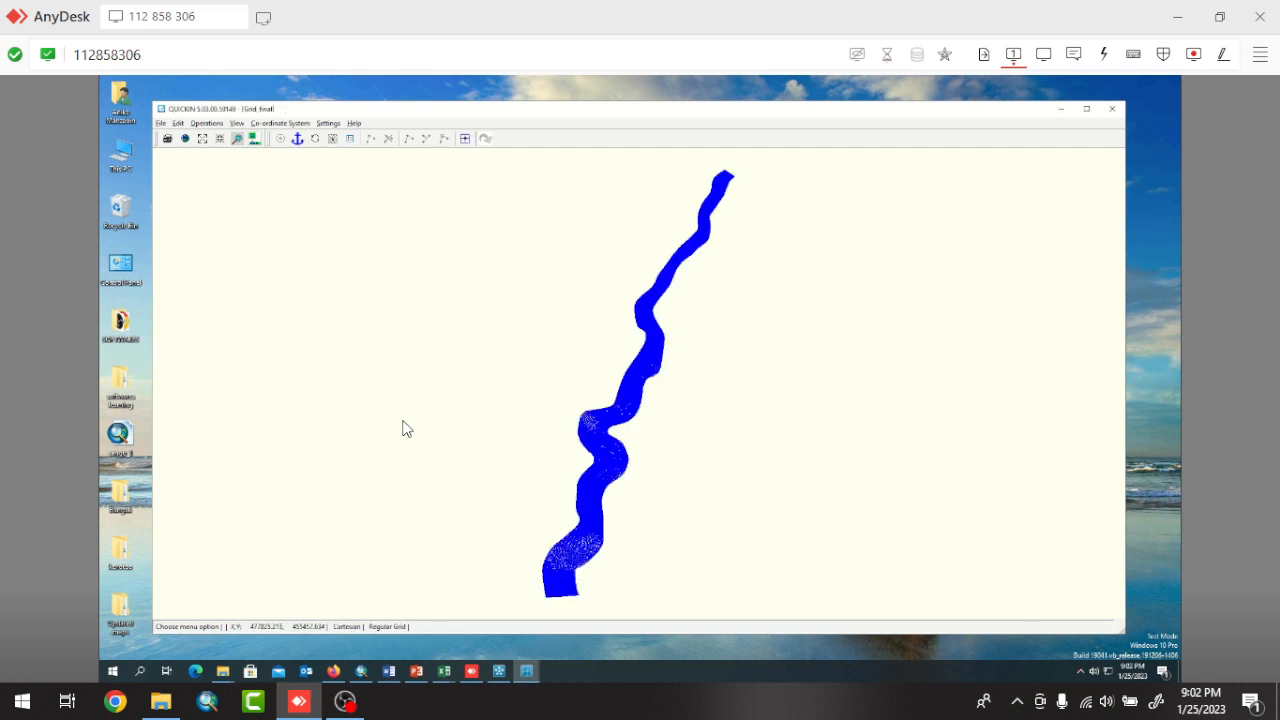
# Open the samples file sample.xyz from the delft folder, listing all file types to find it.
pyautogui.click(161, 123)
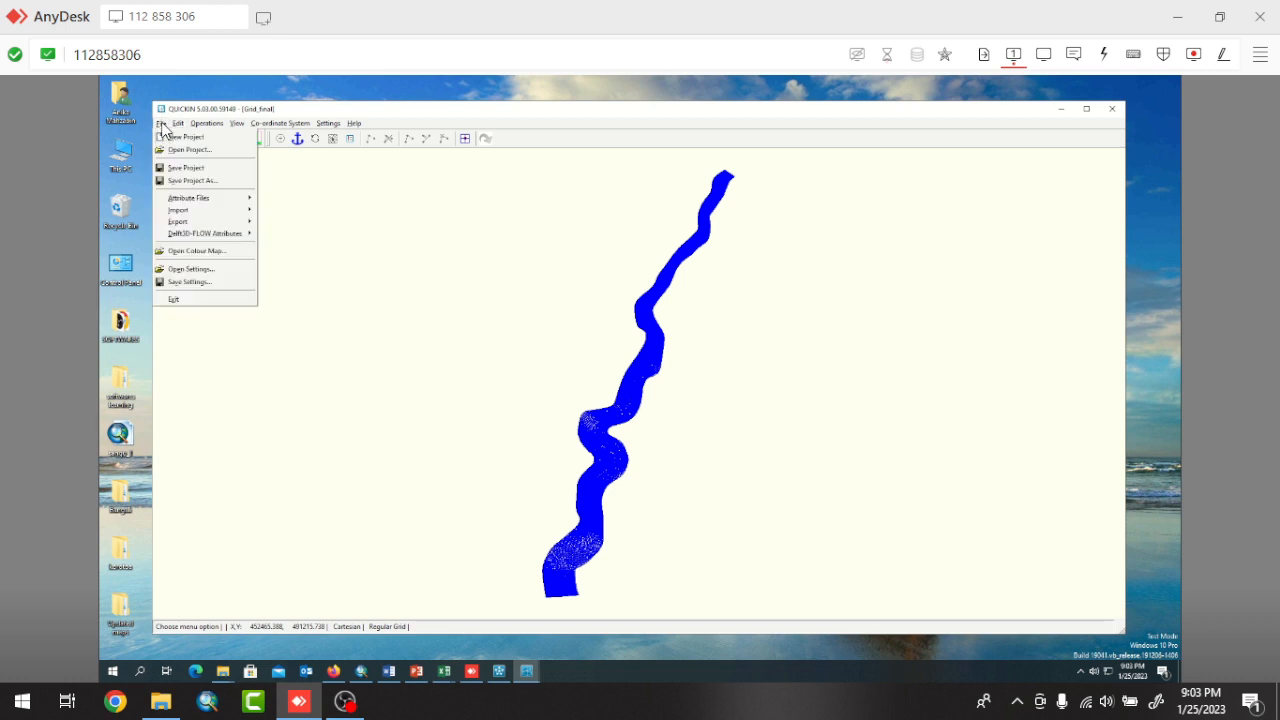
pyautogui.moveTo(185, 202)
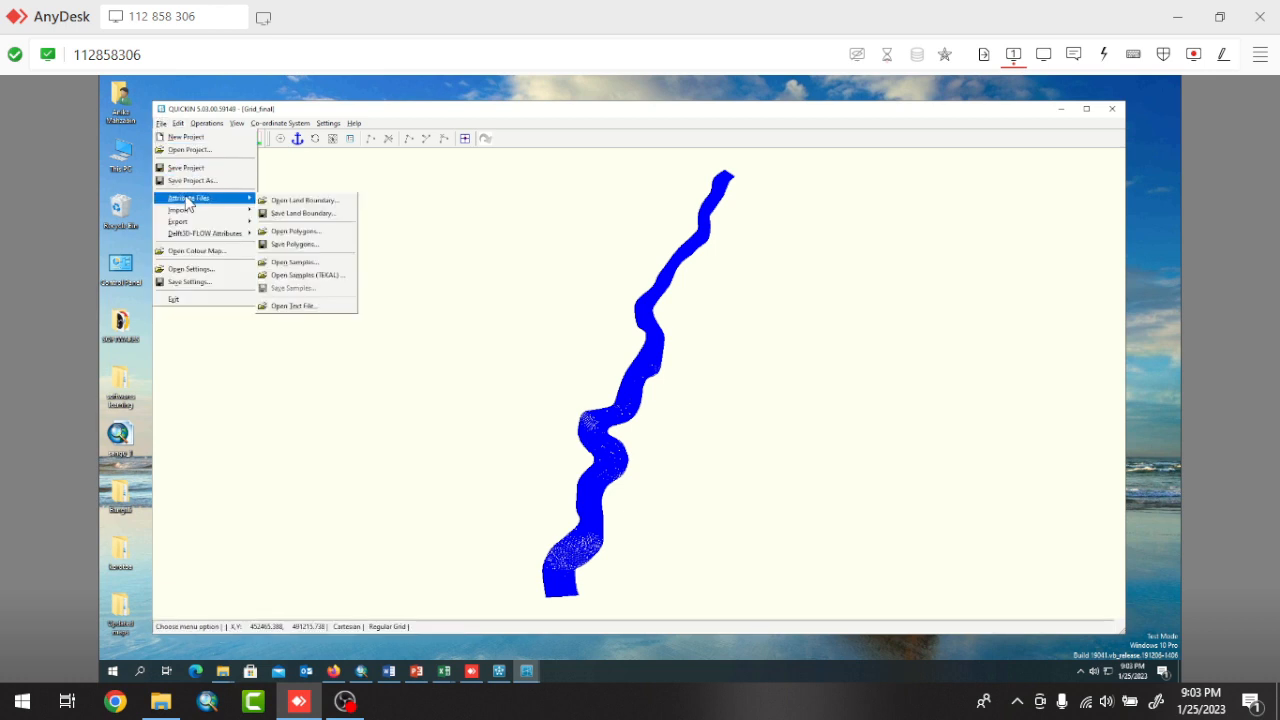
pyautogui.click(306, 271)
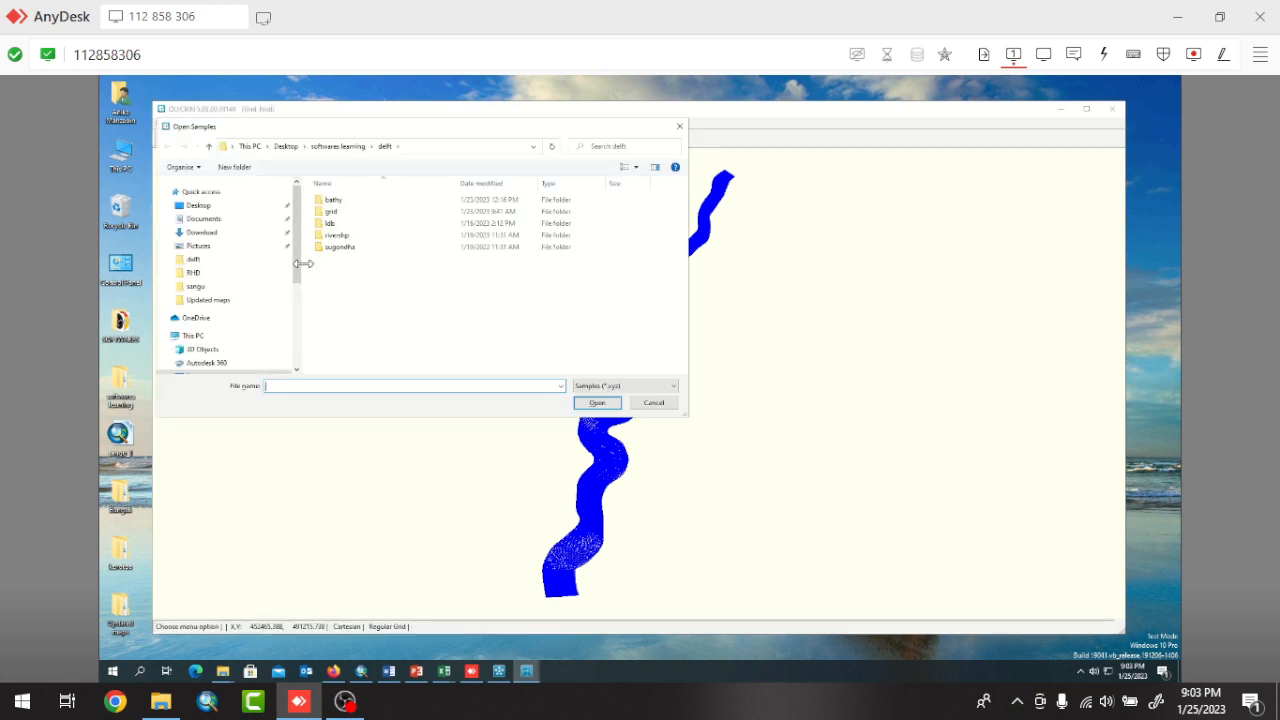
pyautogui.click(626, 387)
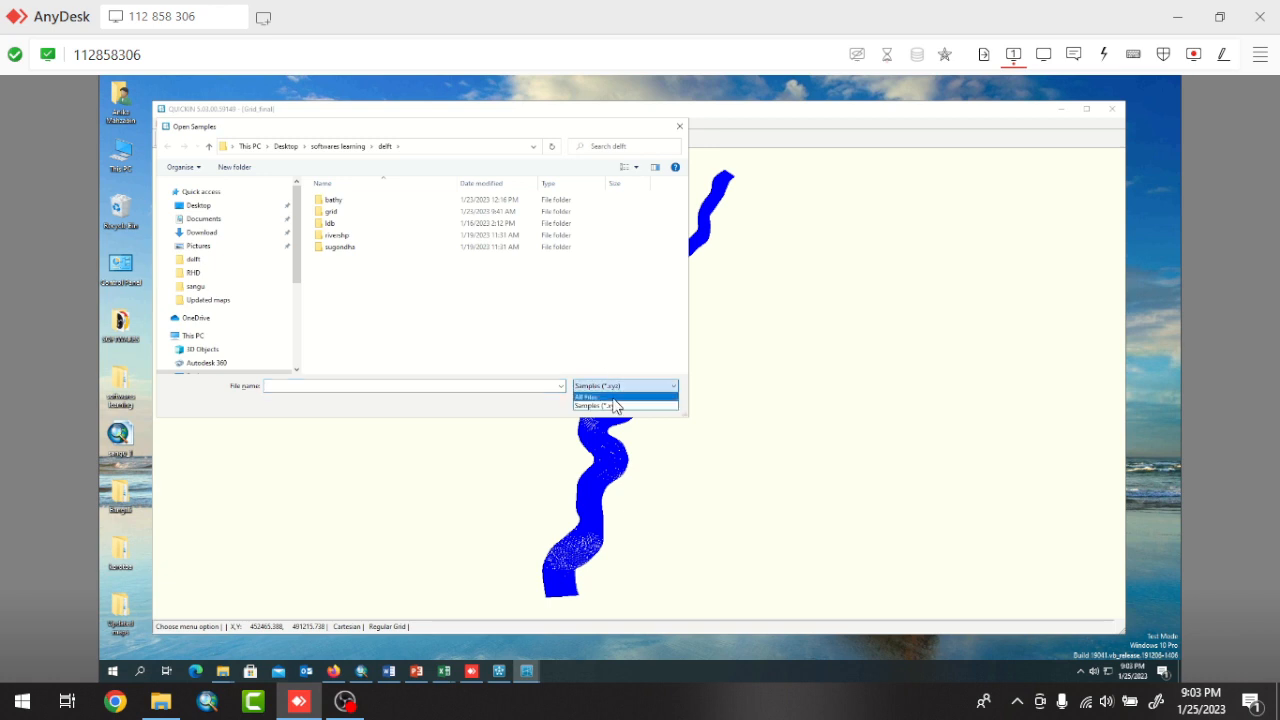
pyautogui.click(603, 397)
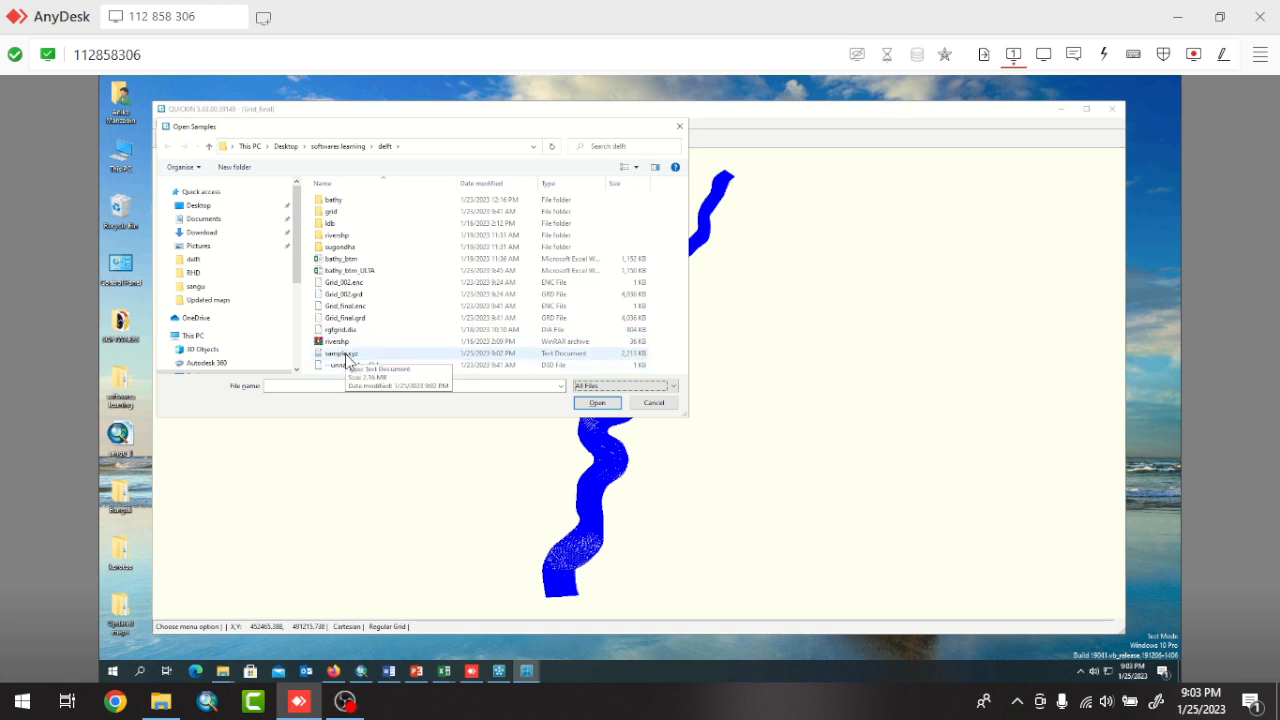
pyautogui.click(343, 355)
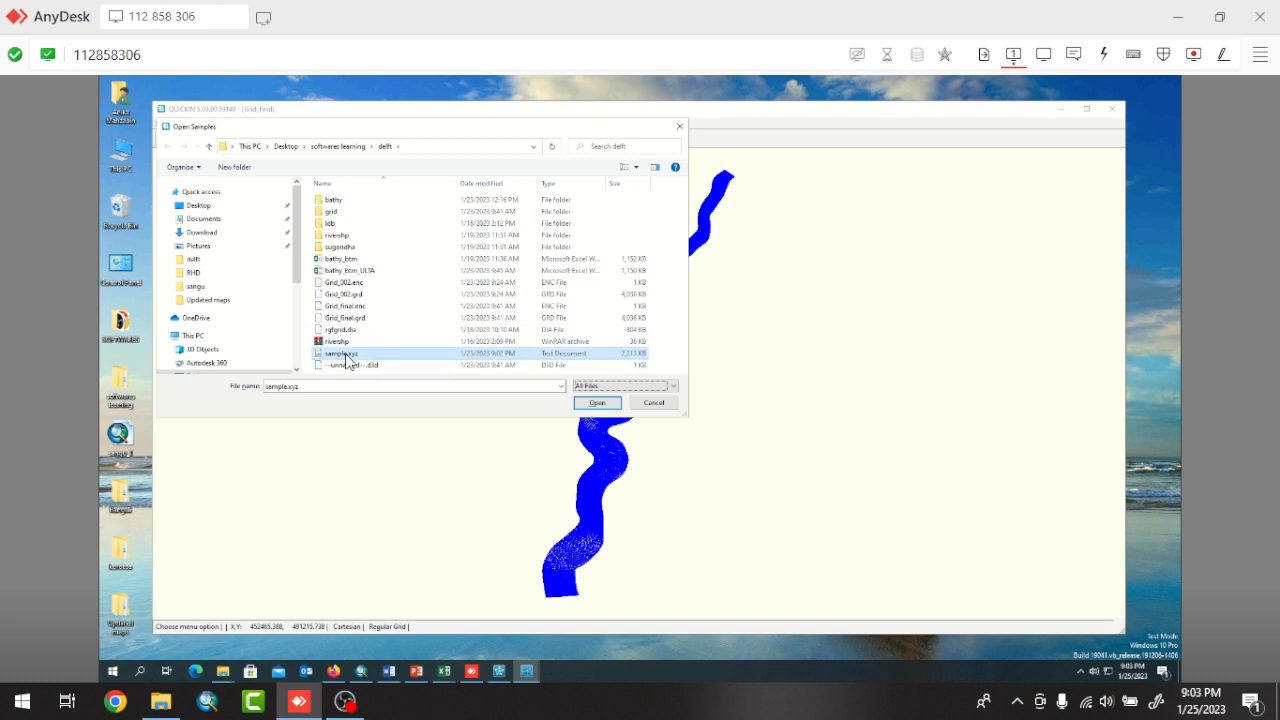
pyautogui.click(597, 403)
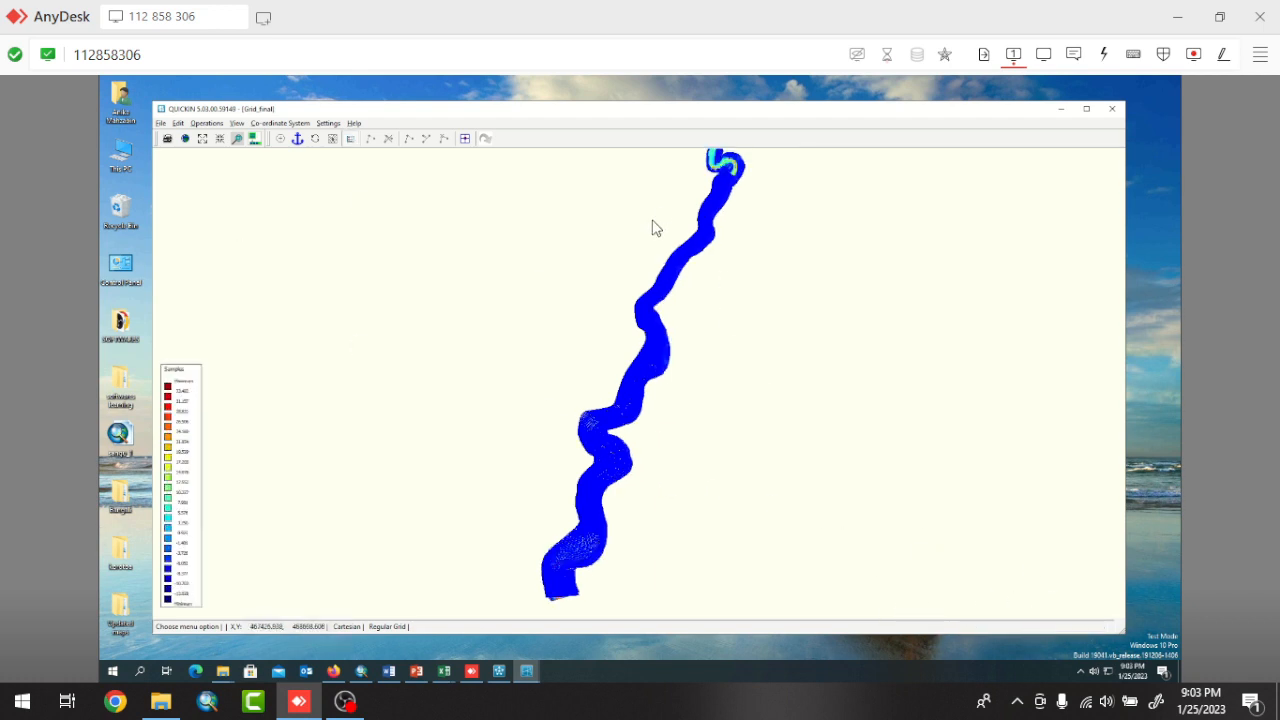
# Examine how well the bathymetry samples cover the river grid along the reach and at its upstream end.
pyautogui.scroll(2, 702, 245)
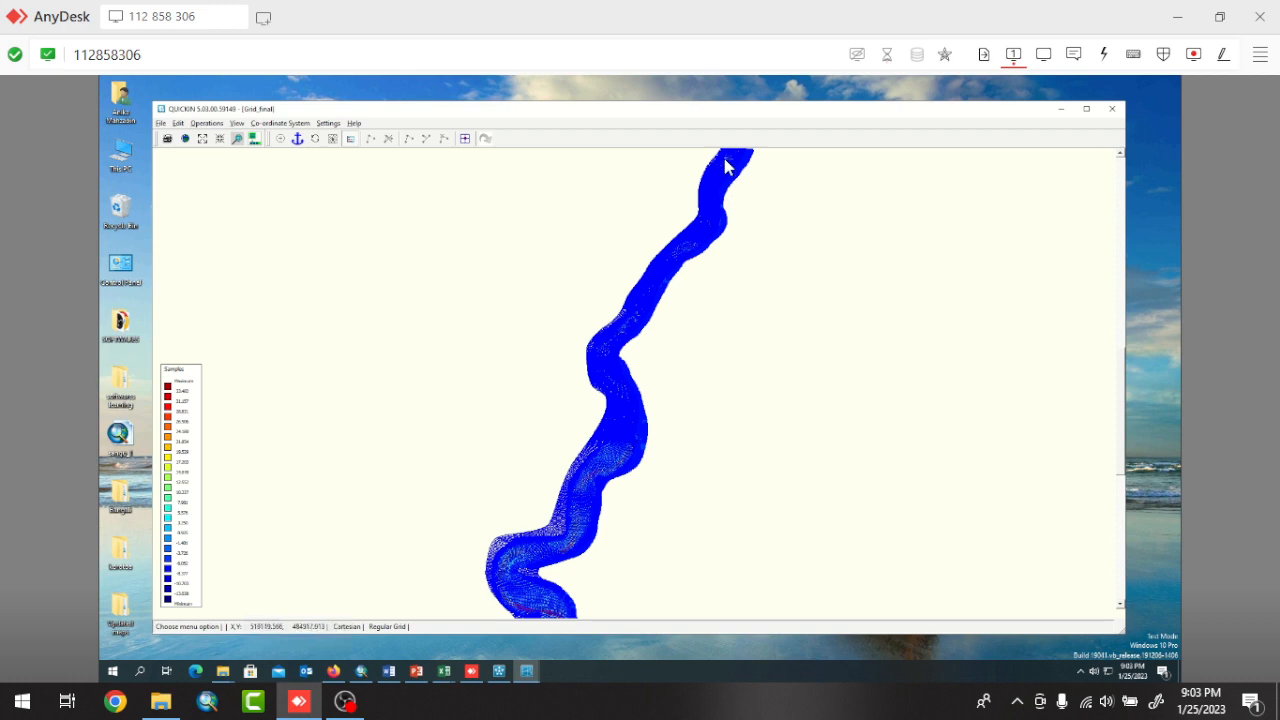
pyautogui.scroll(2, 699, 235)
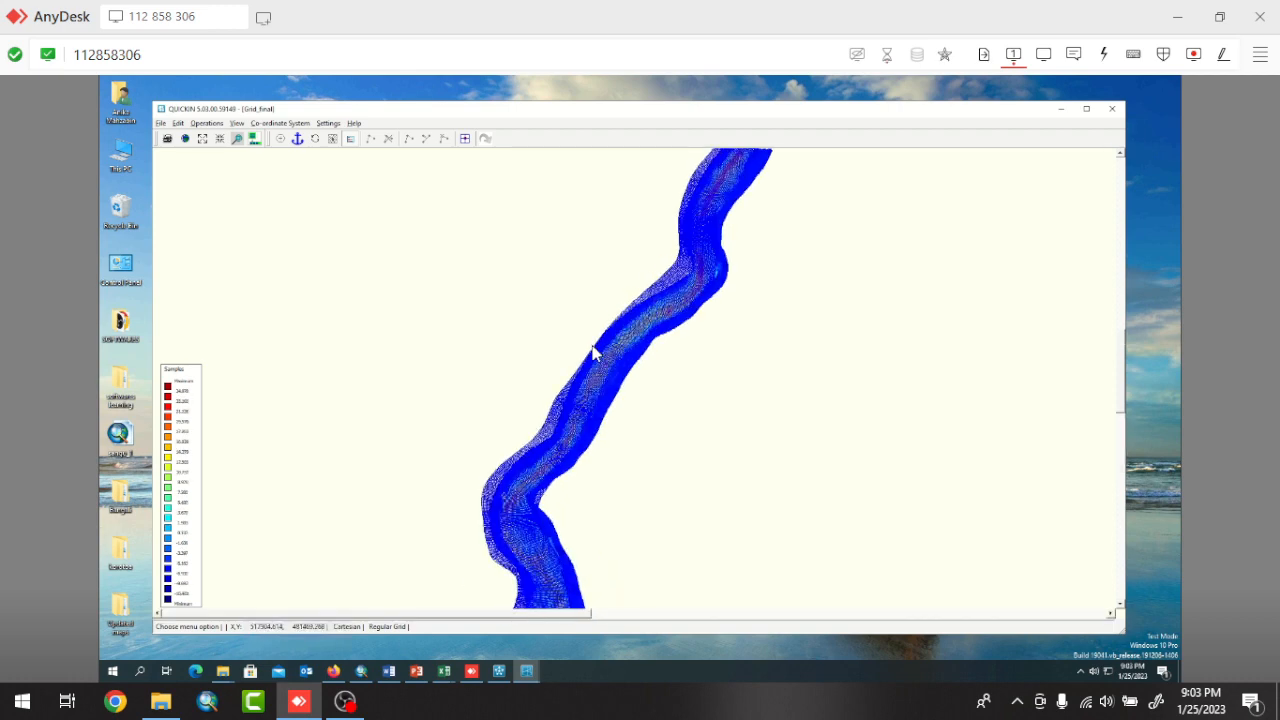
pyautogui.scroll(2, 592, 352)
pyautogui.scroll(1, 610, 364)
pyautogui.scroll(1, 610, 364)
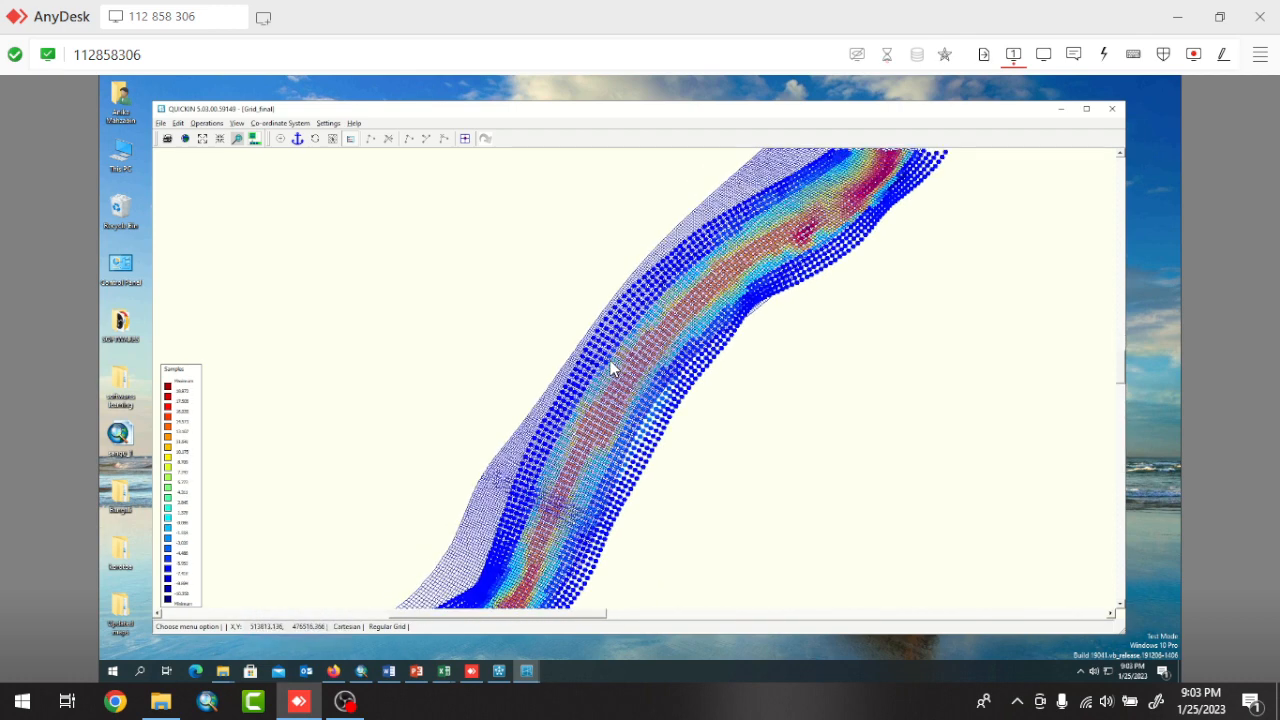
pyautogui.scroll(3, 608, 361)
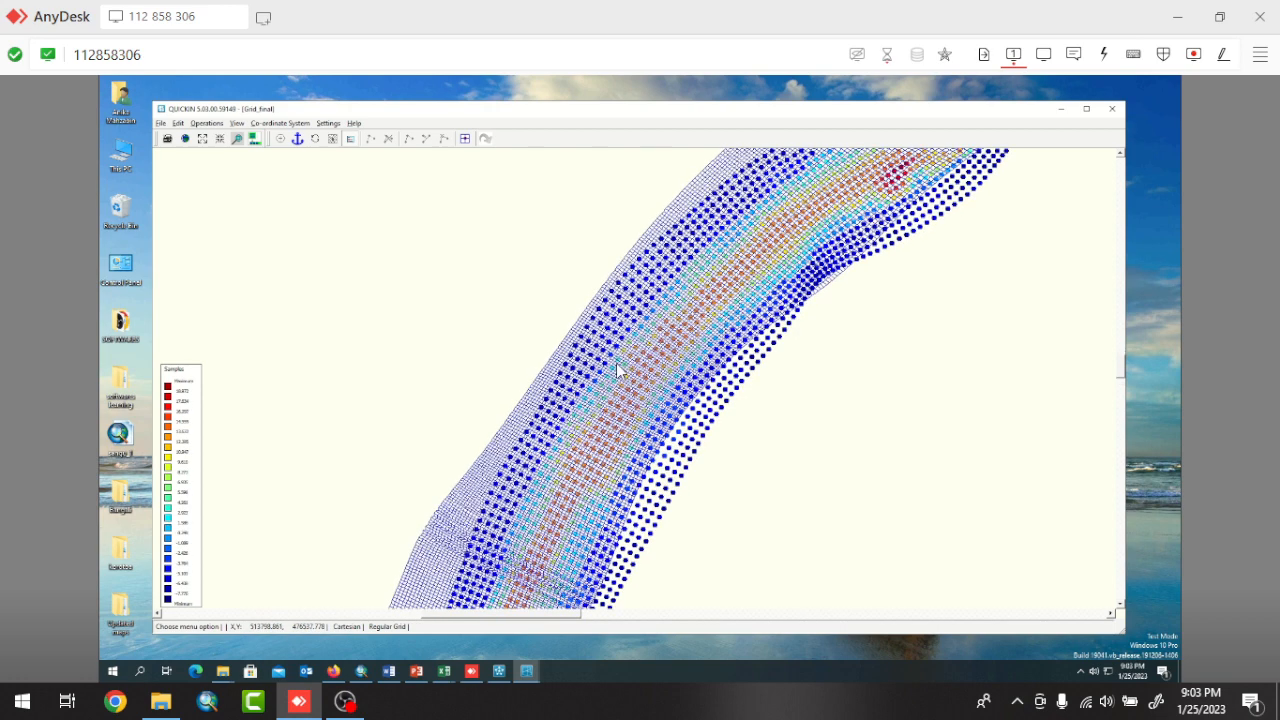
pyautogui.scroll(-1, 608, 371)
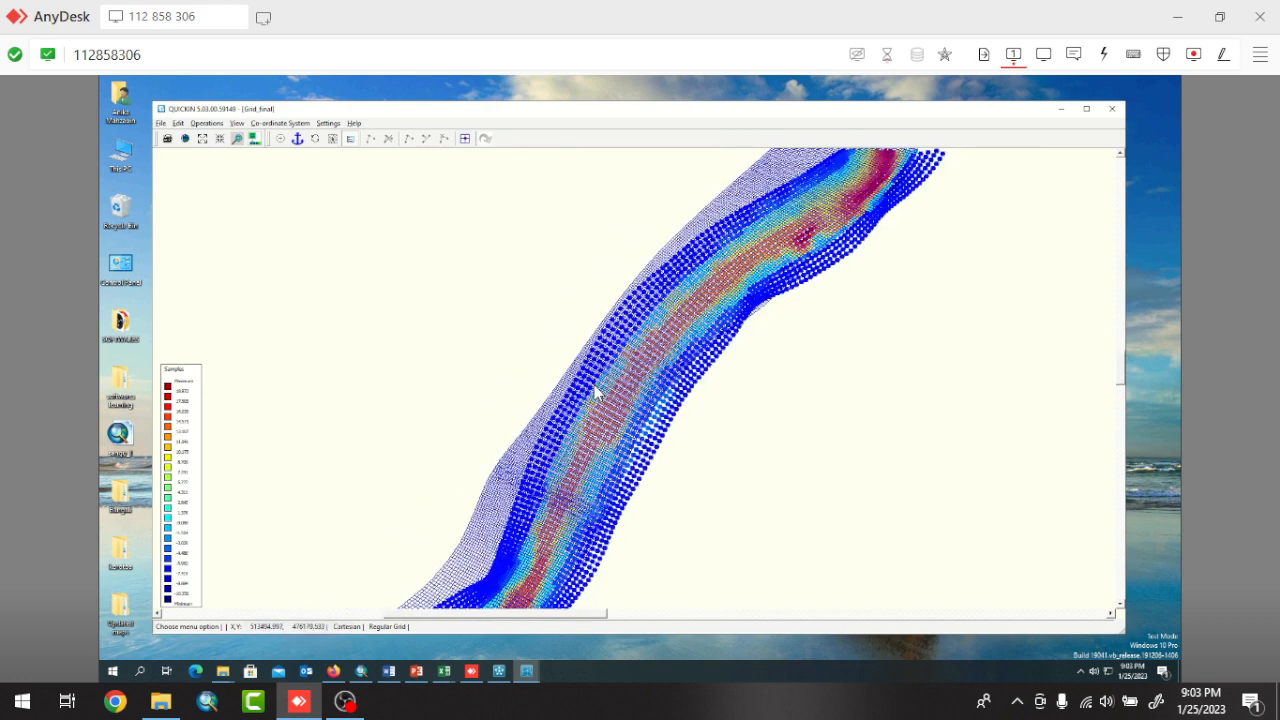
pyautogui.scroll(-5, 594, 390)
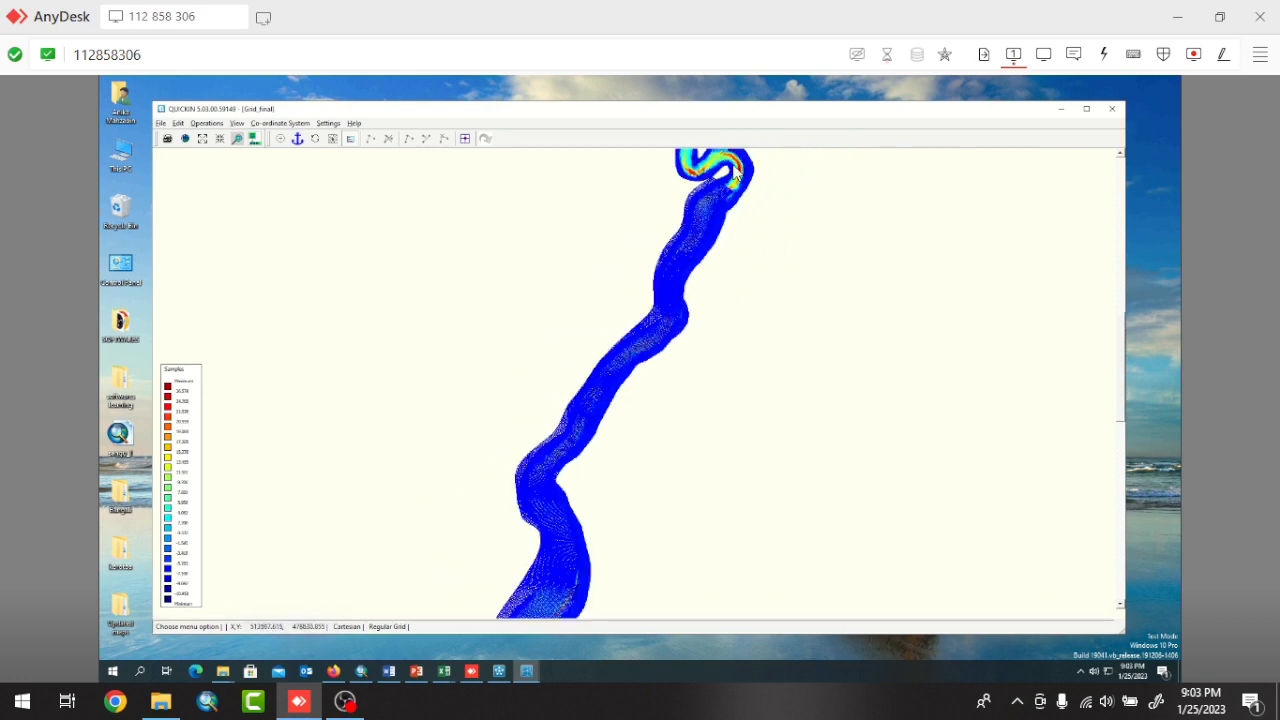
pyautogui.scroll(4, 737, 174)
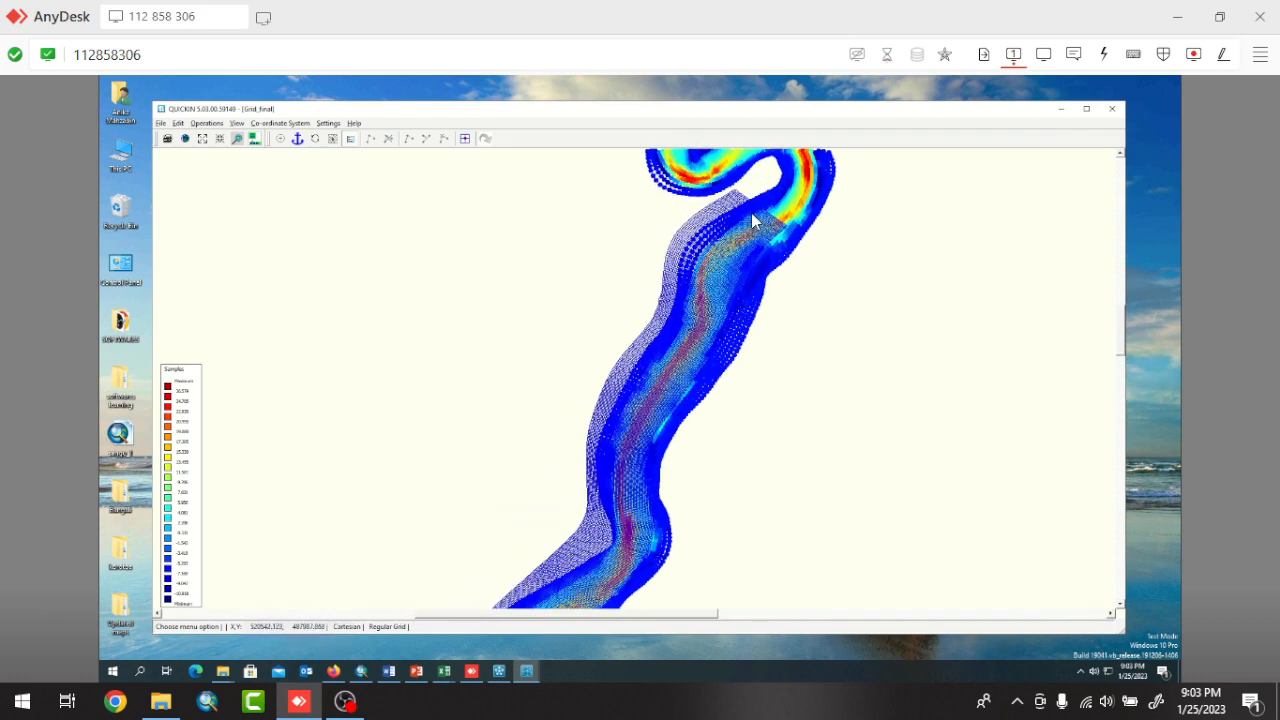
pyautogui.scroll(4, 735, 178)
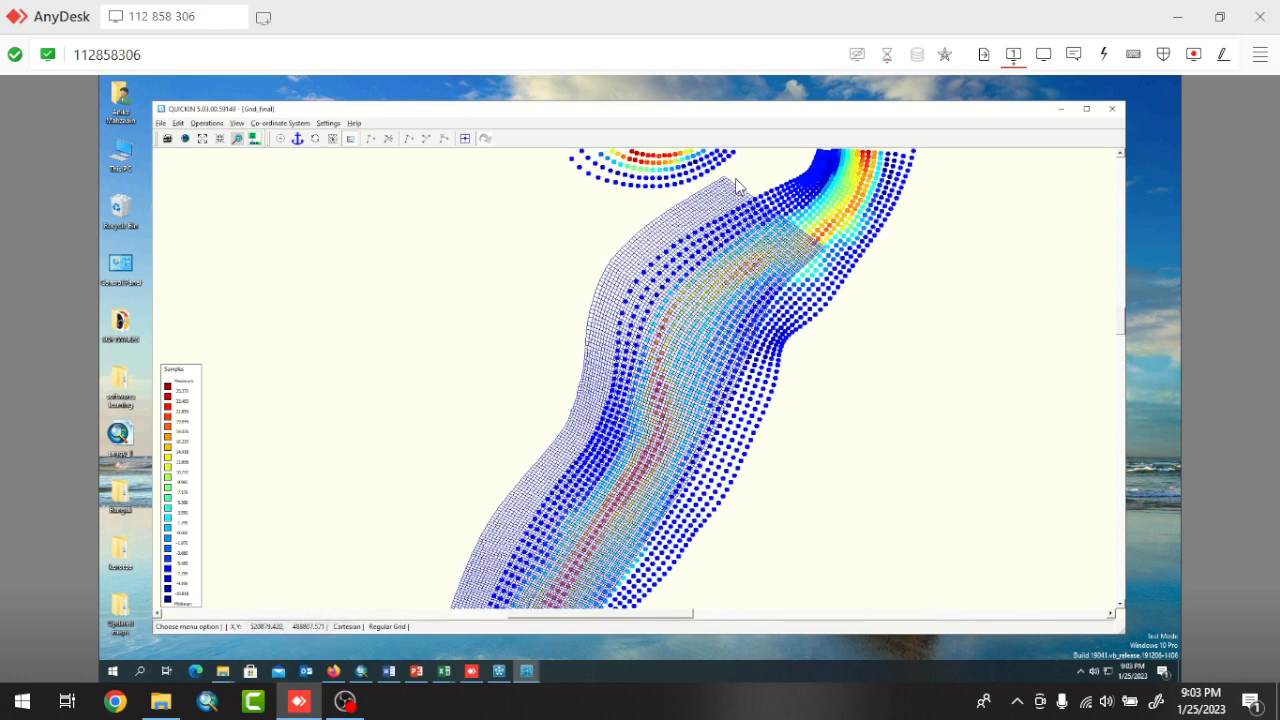
pyautogui.scroll(2, 736, 178)
pyautogui.scroll(2, 739, 180)
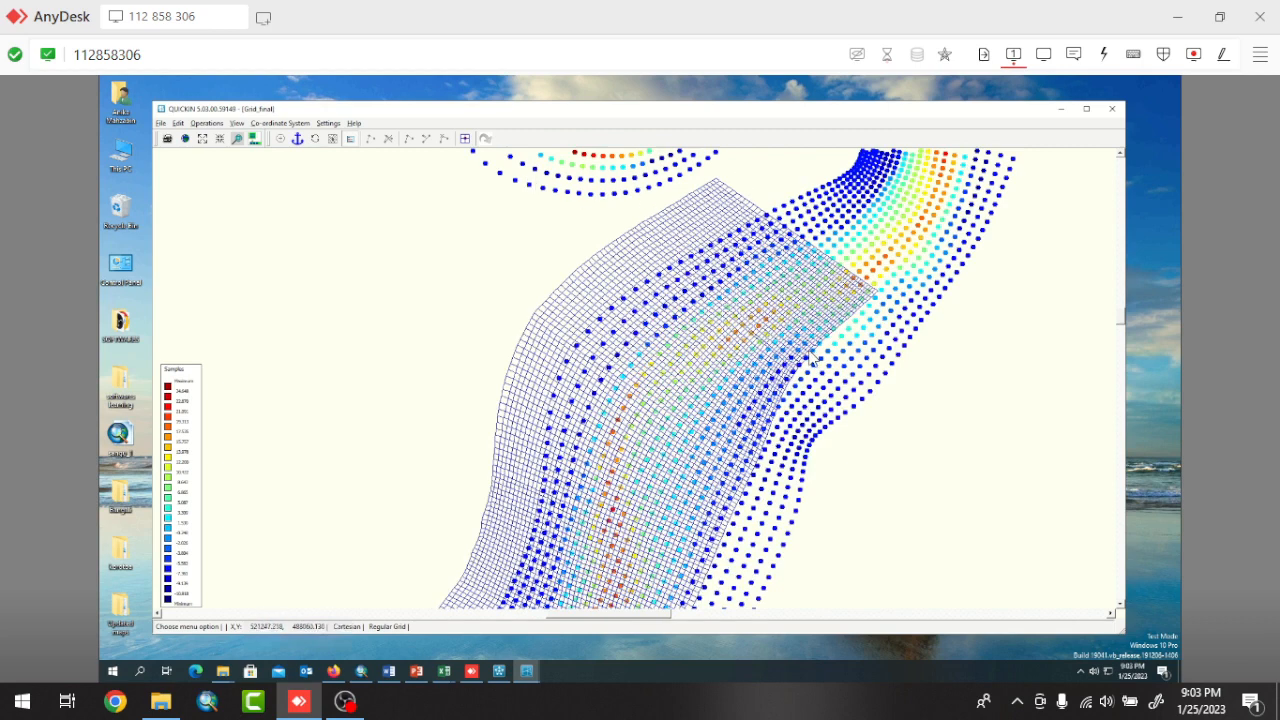
# Interpolate the samples onto the river grid with Triangular Interpolation.
pyautogui.click(207, 124)
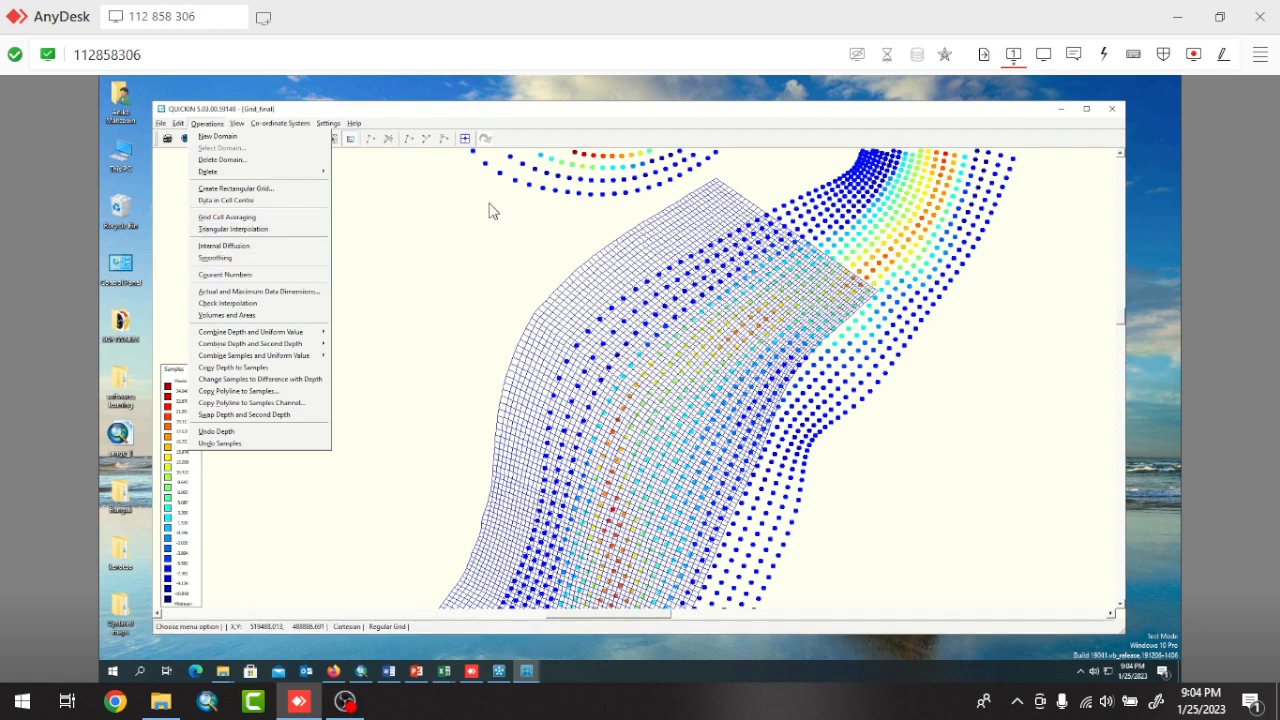
pyautogui.click(253, 237)
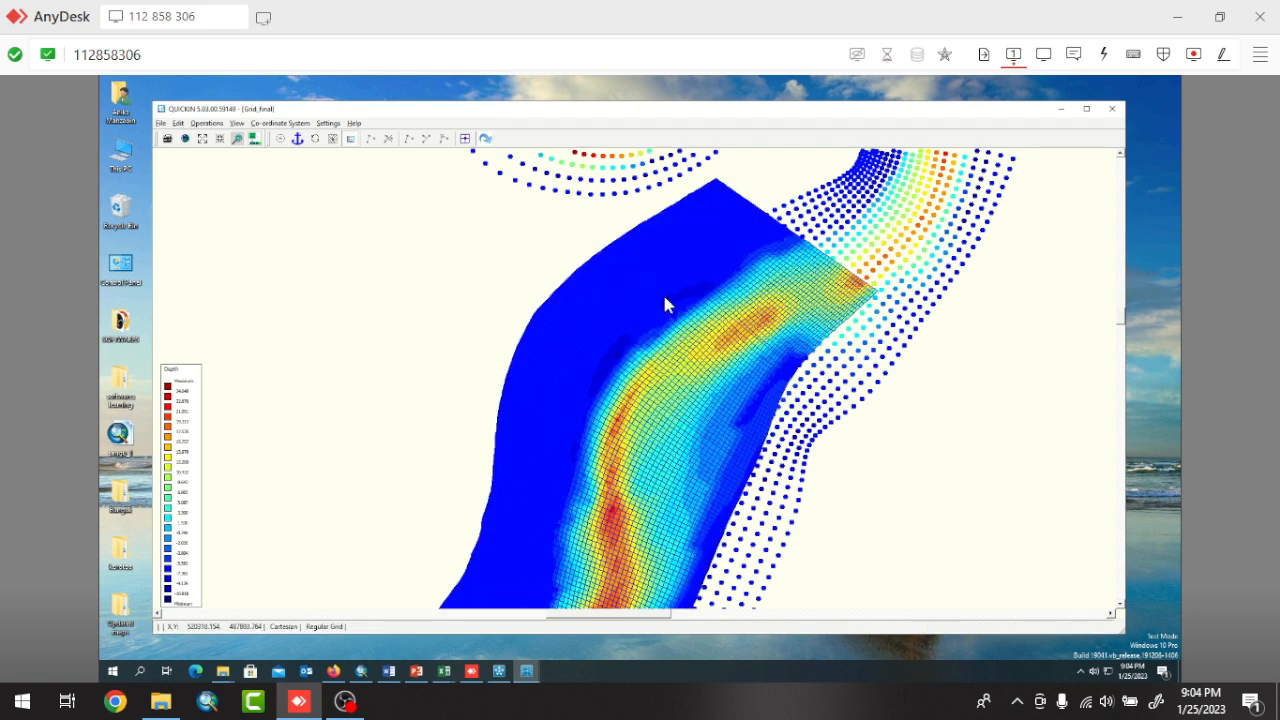
pyautogui.scroll(5, 664, 299)
# Inspect the interpolated depth along the whole river grid for cells without depth values, especially at the outer banks and bends.
pyautogui.scroll(-8, 664, 291)
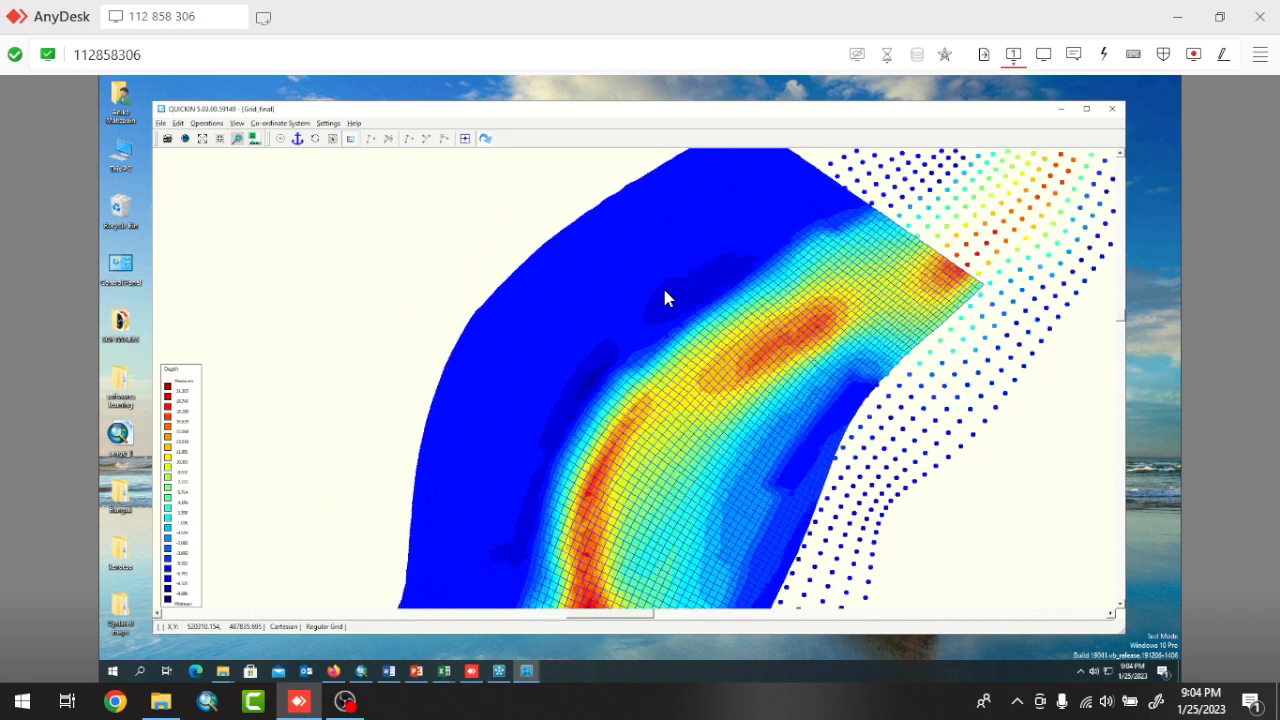
pyautogui.scroll(-2, 664, 296)
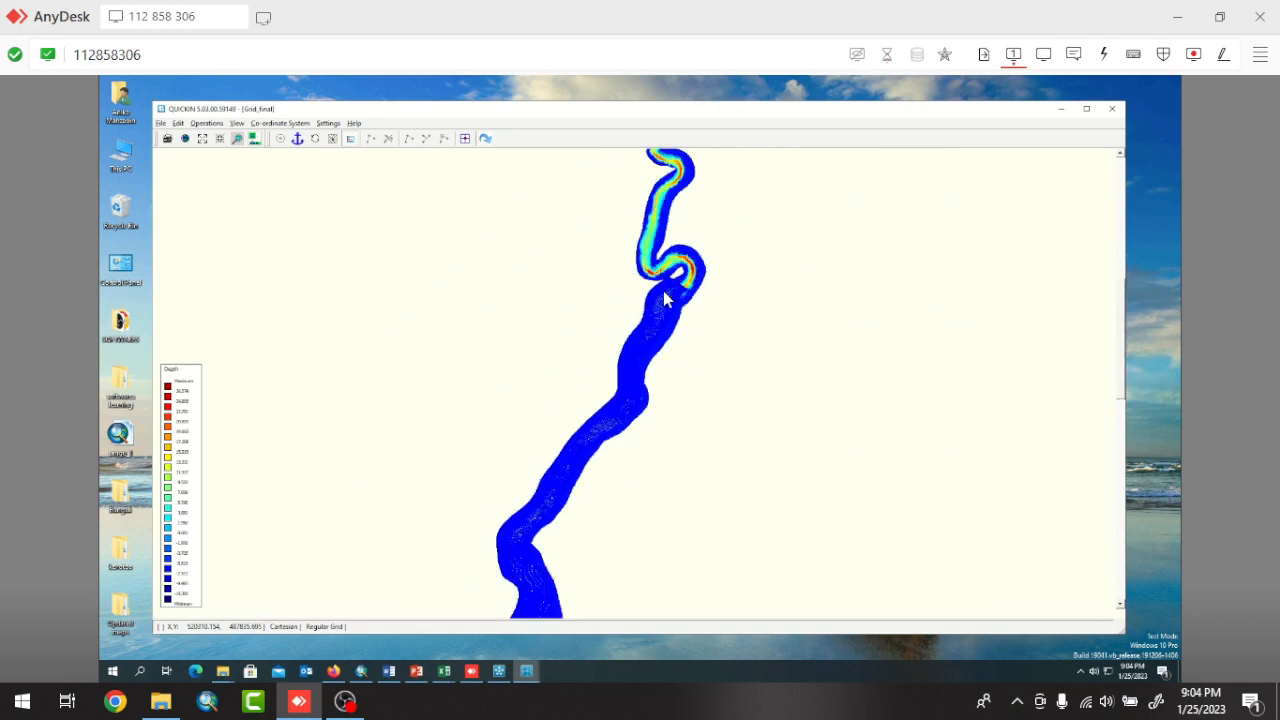
pyautogui.scroll(-3, 661, 297)
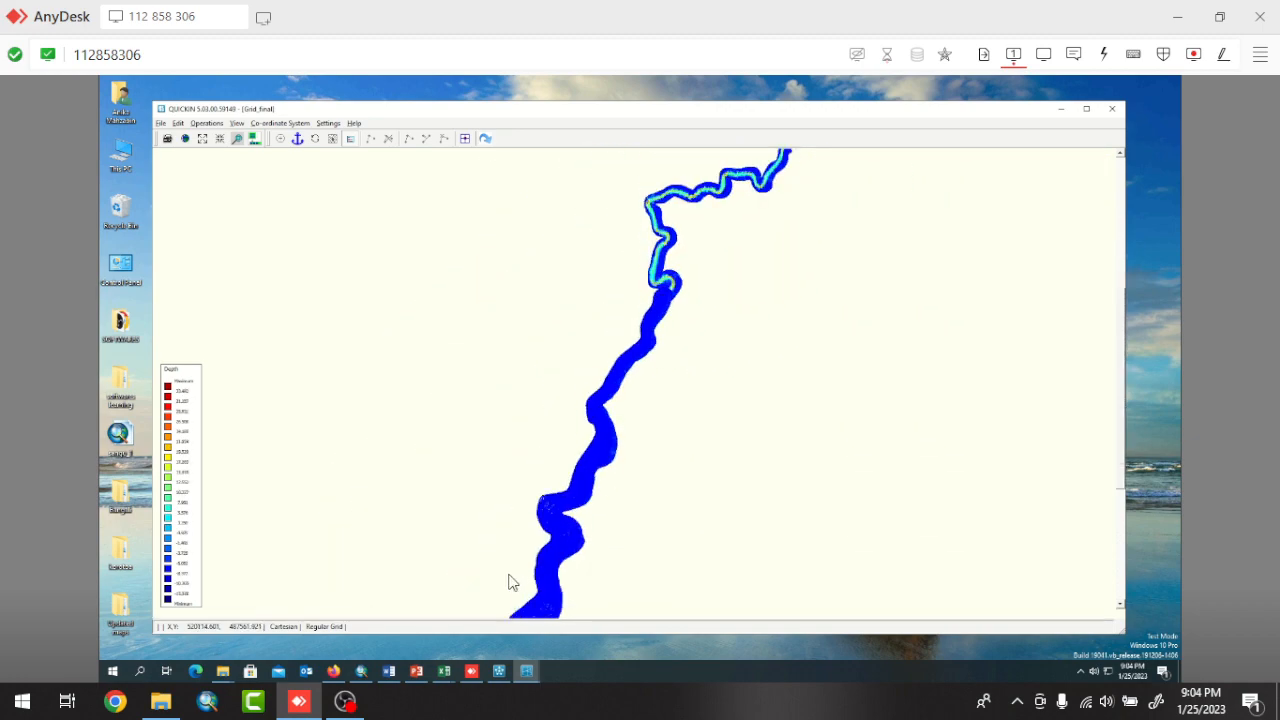
pyautogui.scroll(5, 583, 418)
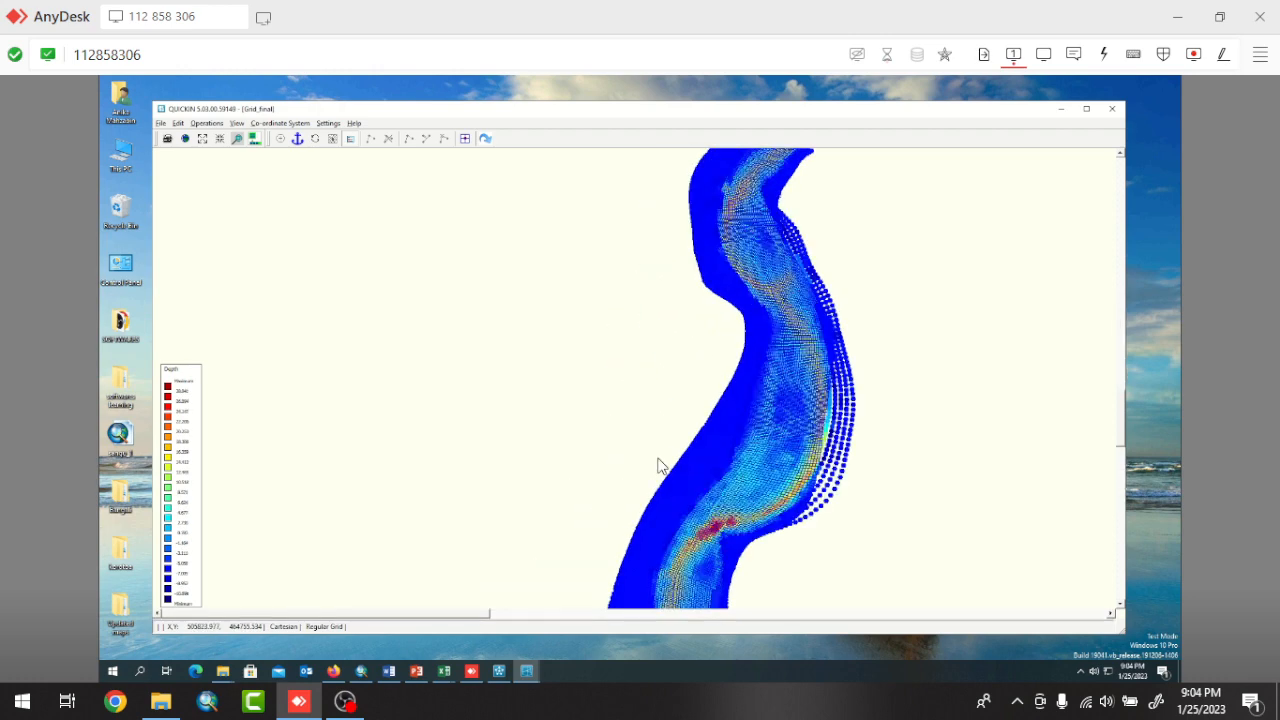
pyautogui.scroll(5, 727, 470)
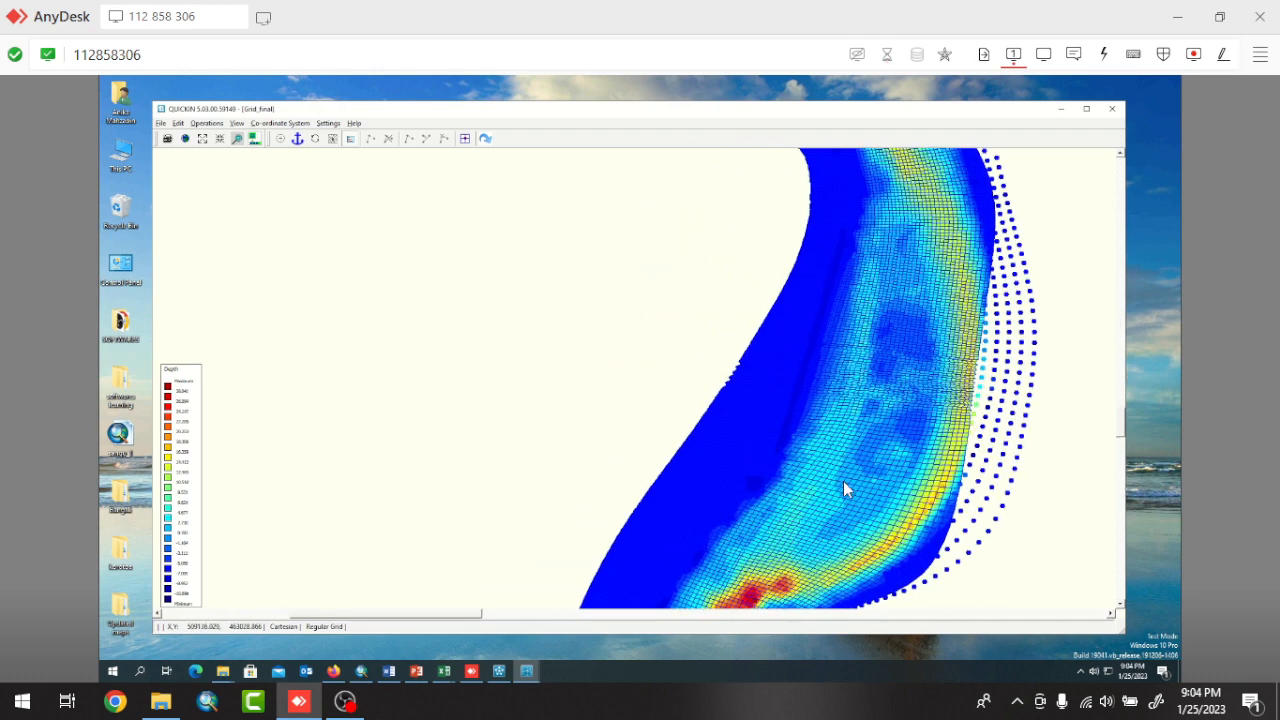
pyautogui.scroll(5, 815, 458)
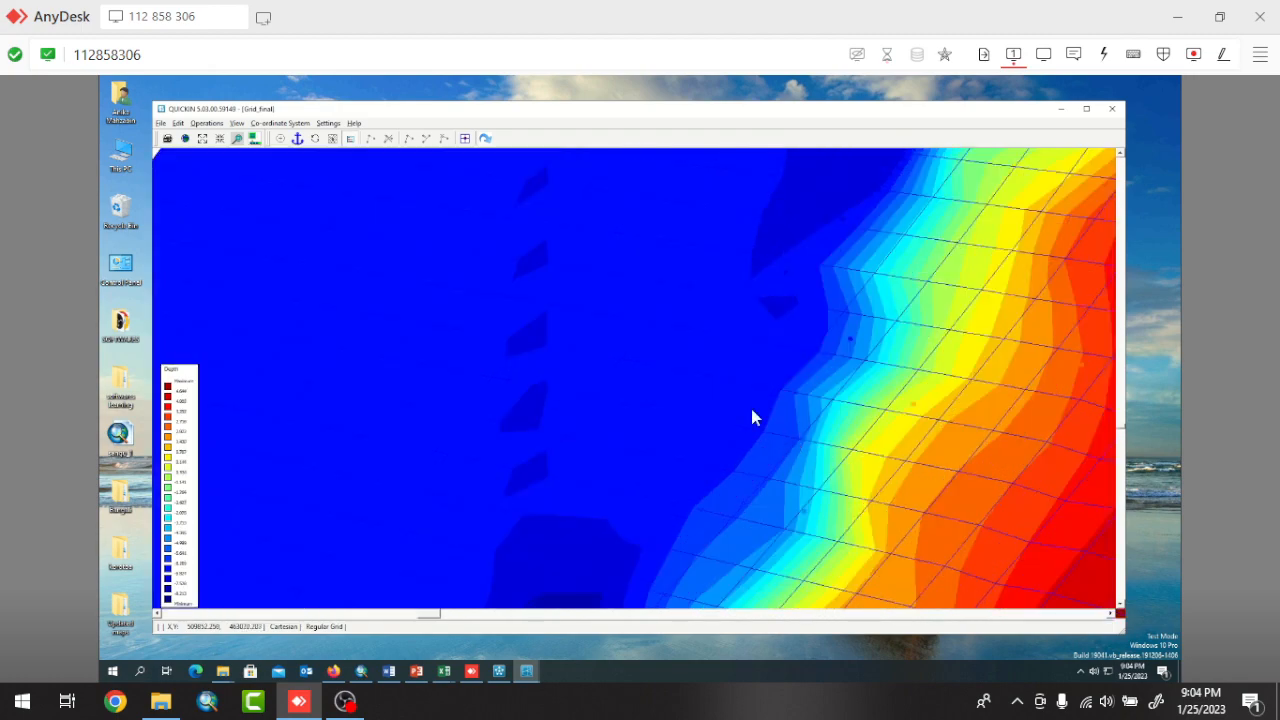
pyautogui.scroll(-6, 700, 390)
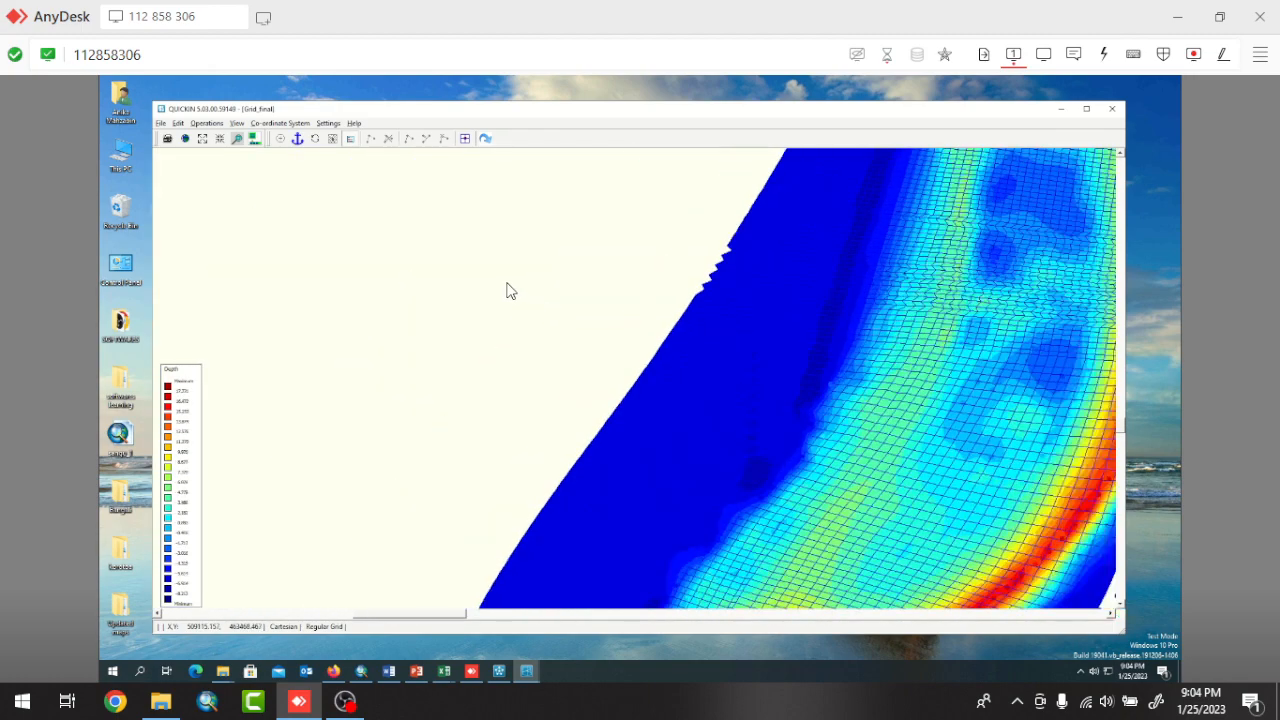
pyautogui.scroll(-6, 507, 290)
pyautogui.scroll(3, 497, 358)
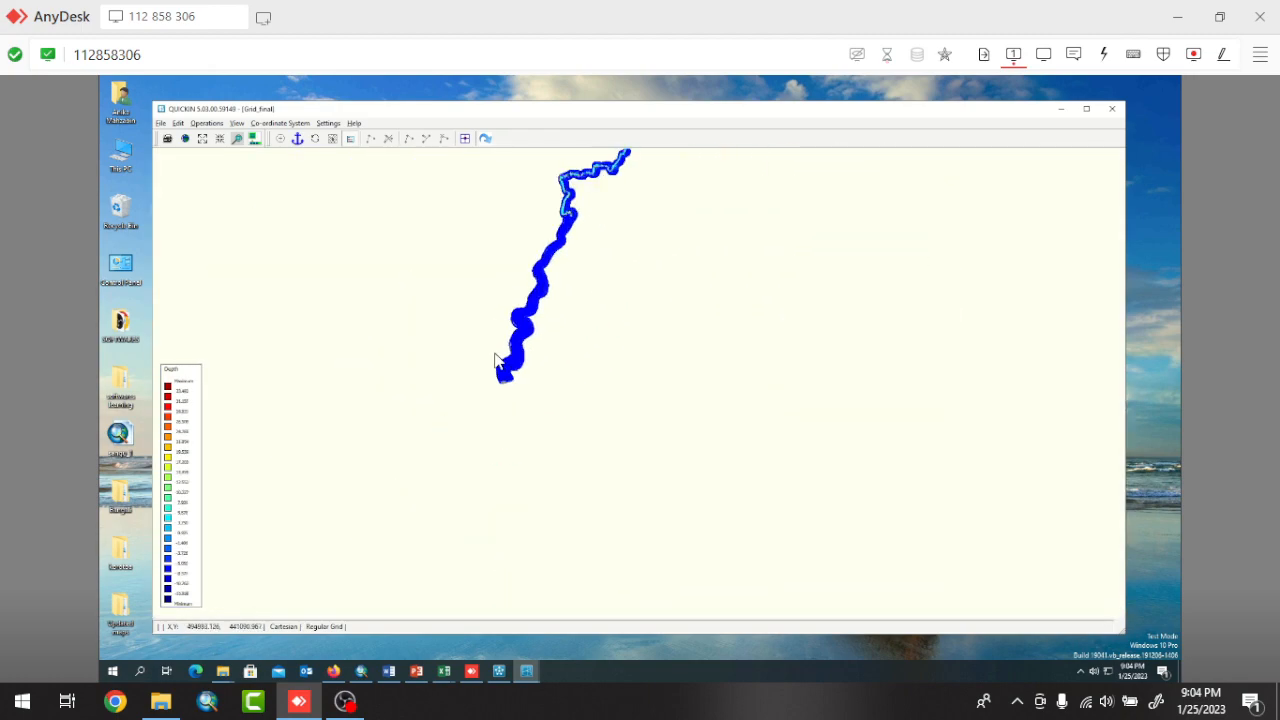
pyautogui.scroll(4, 497, 355)
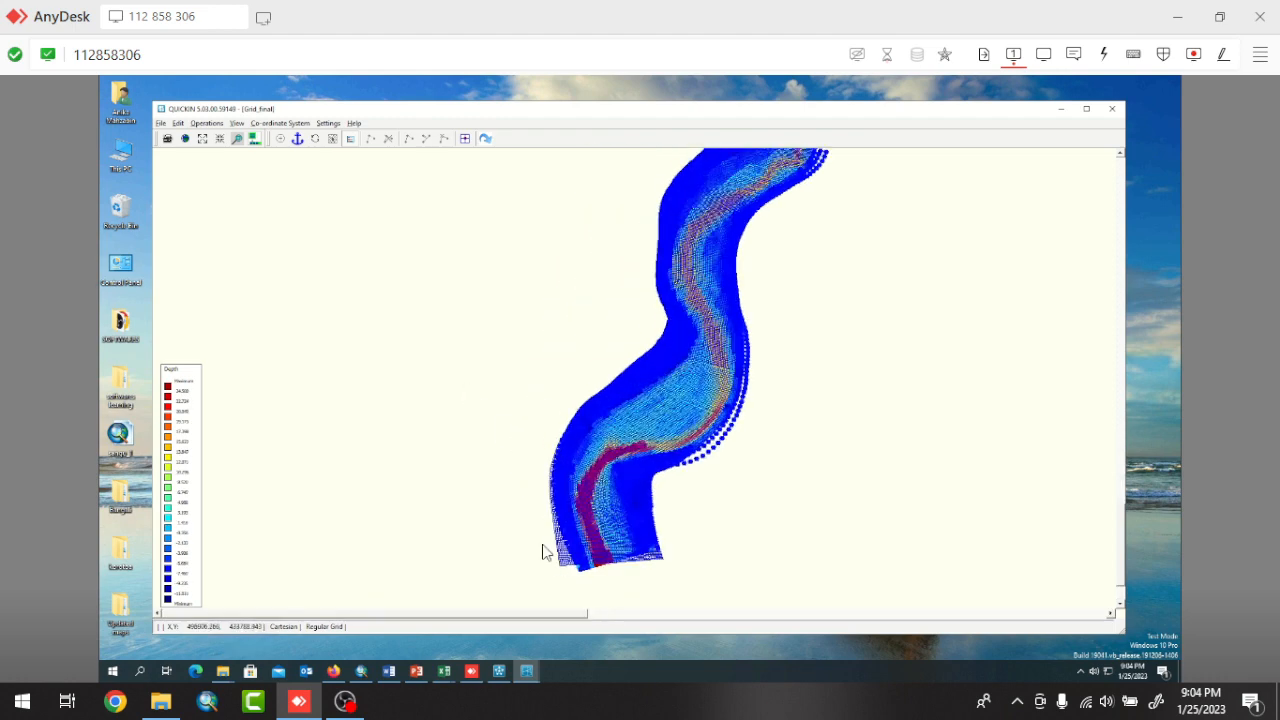
pyautogui.scroll(5, 537, 591)
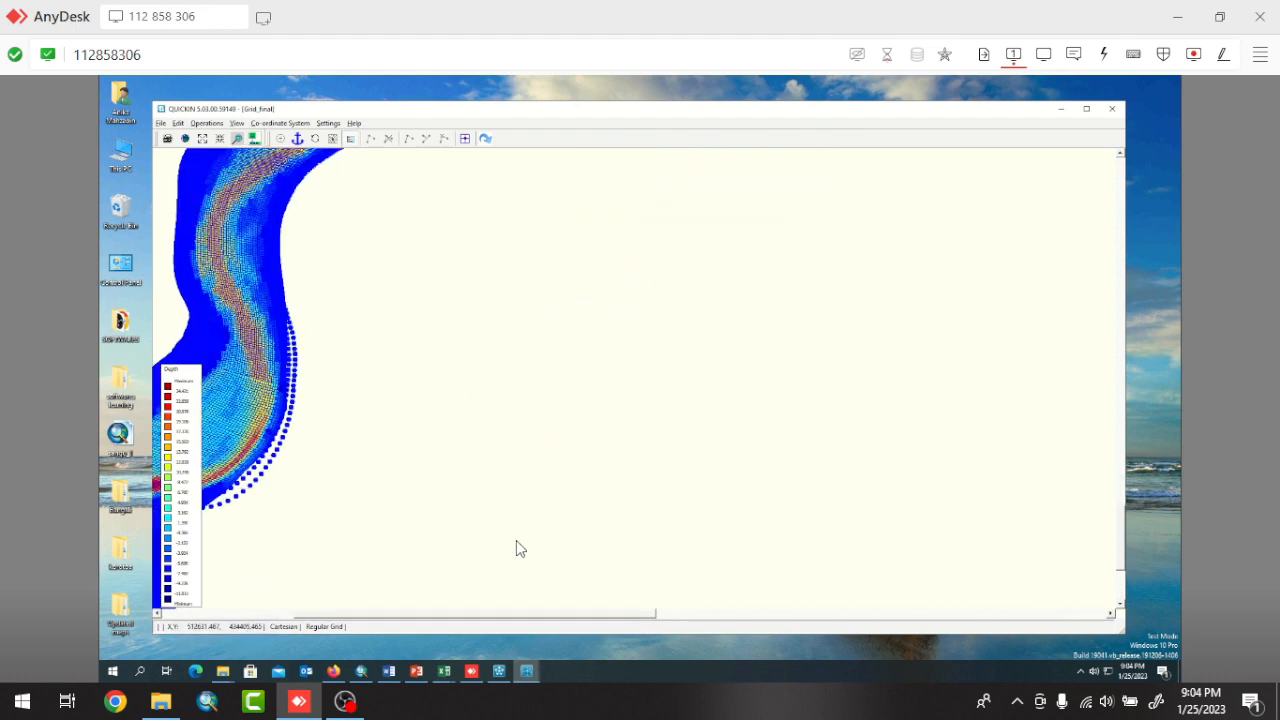
pyautogui.scroll(-4, 518, 545)
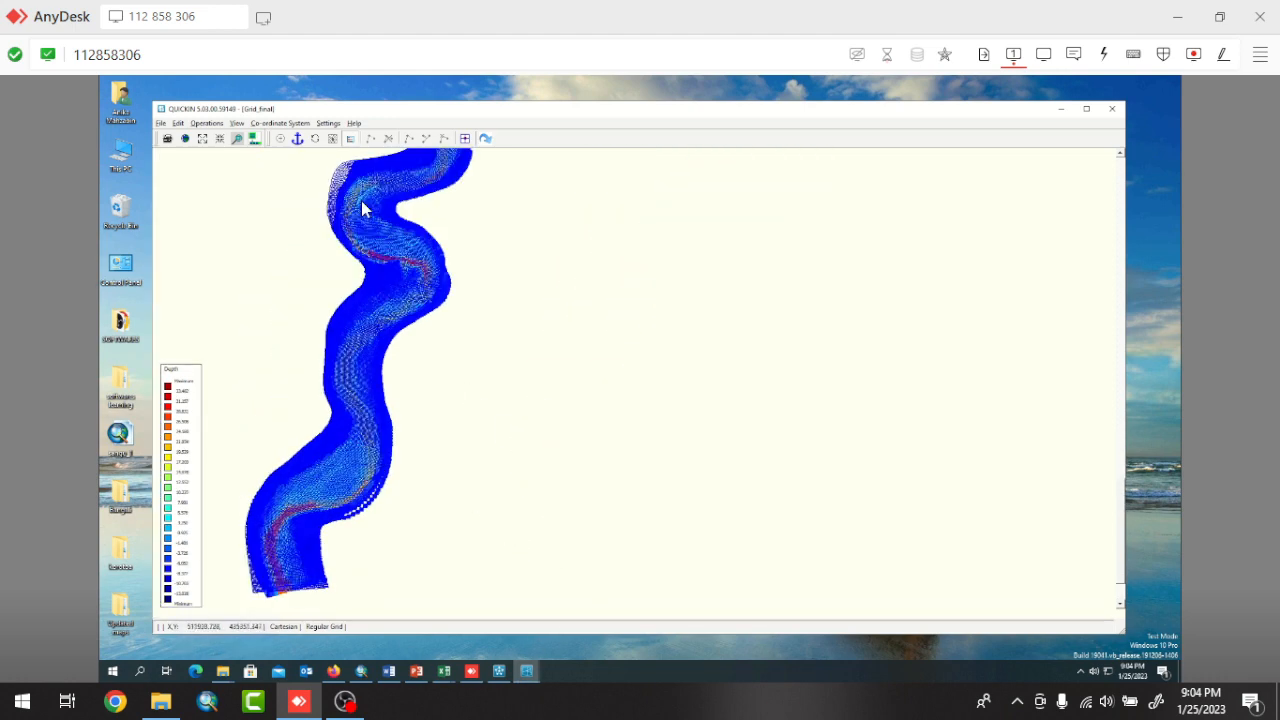
pyautogui.scroll(4, 313, 161)
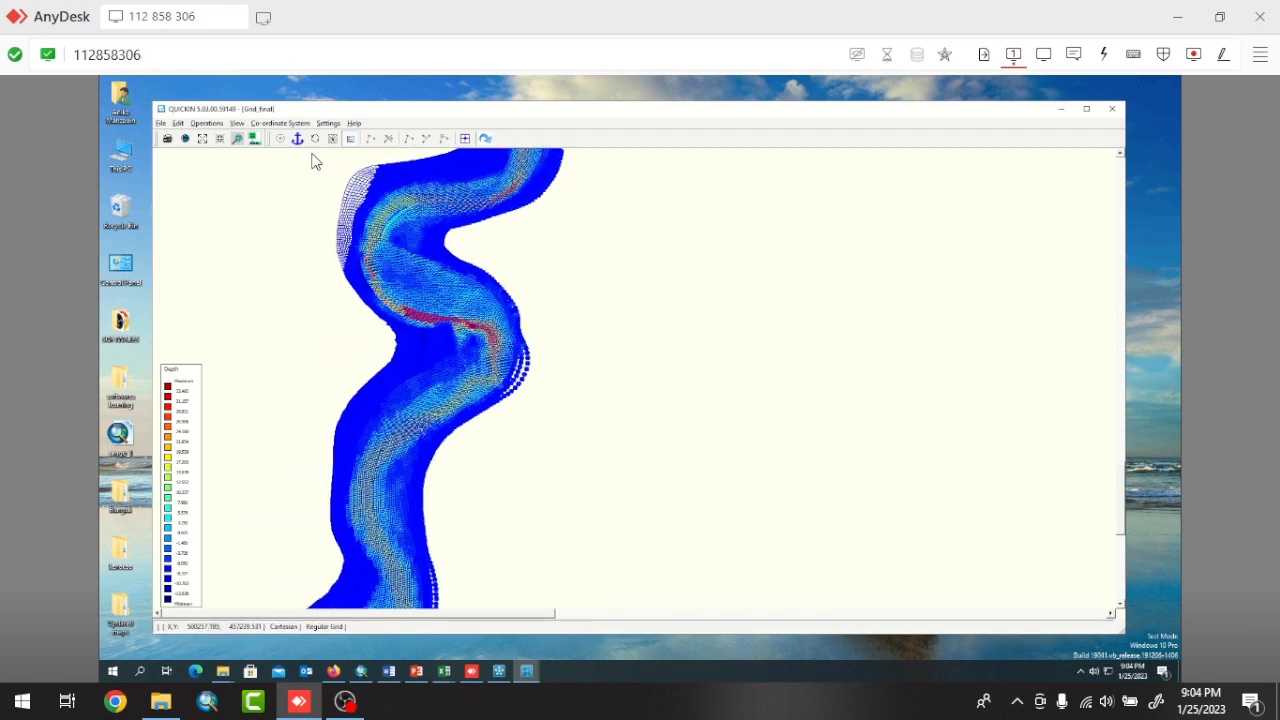
pyautogui.scroll(3, 313, 161)
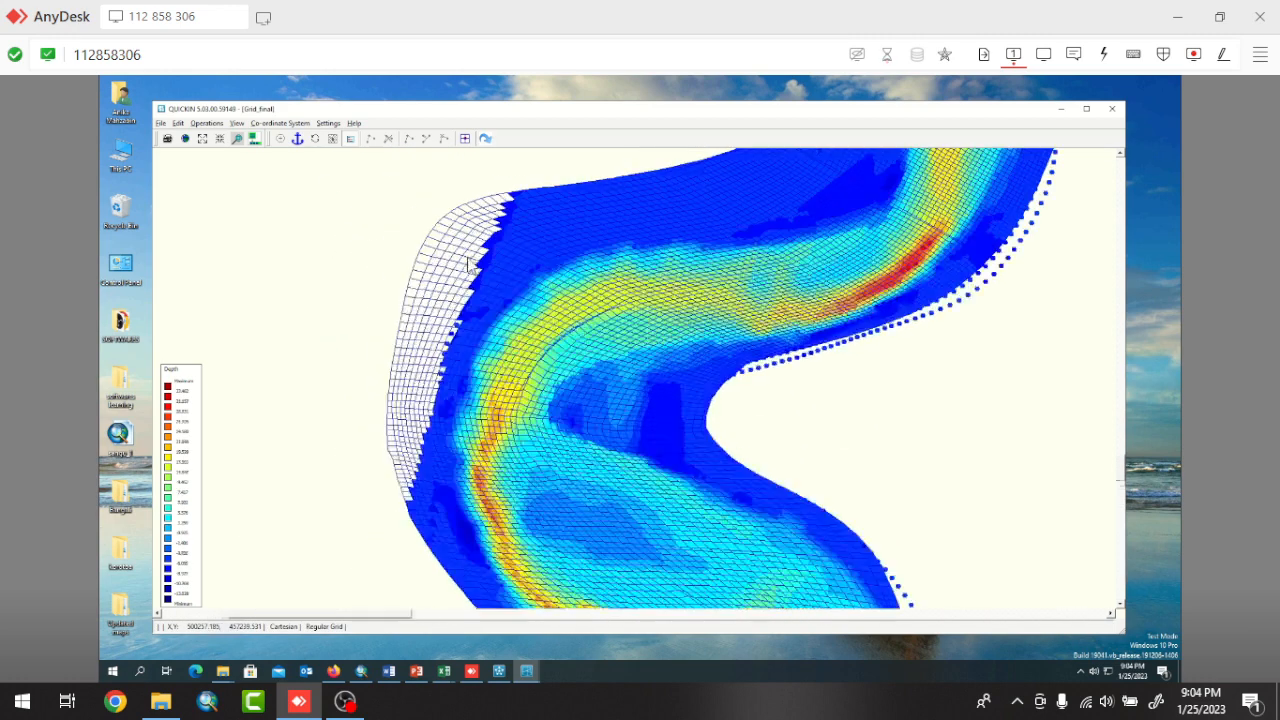
# Apply Internal Diffusion to the depth to fill the grid cells left empty by the interpolation.
pyautogui.click(236, 123)
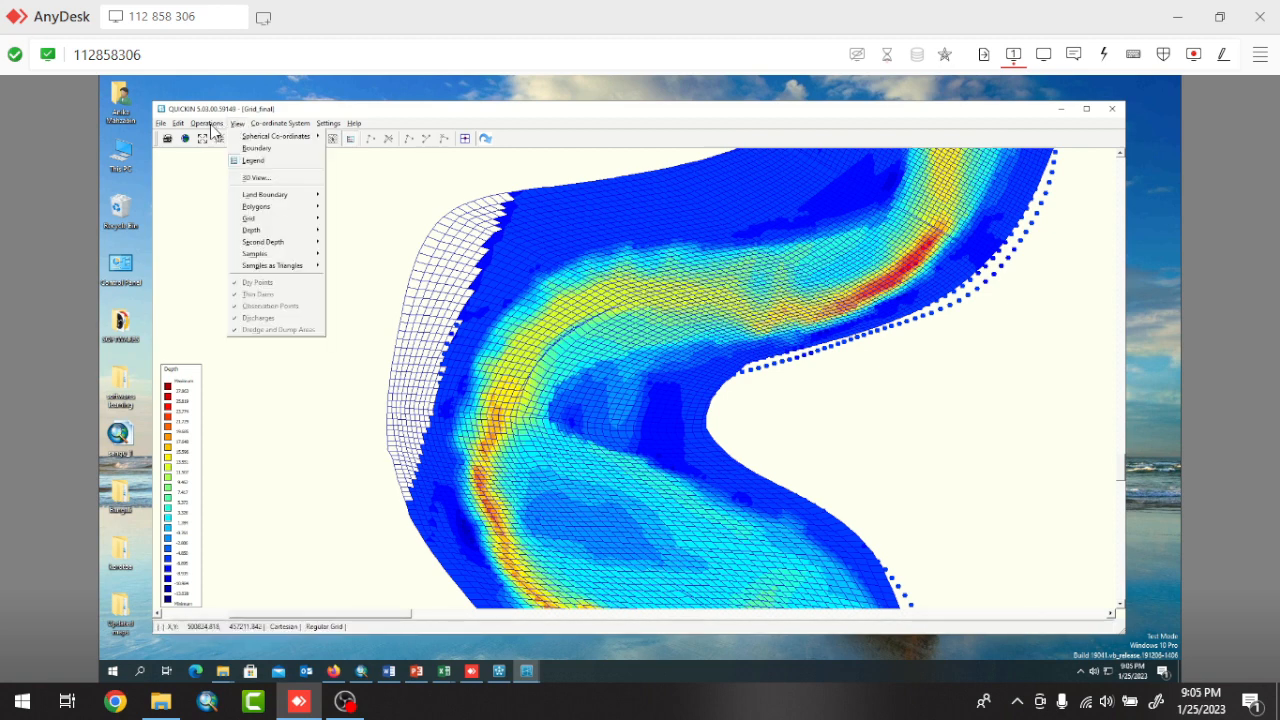
pyautogui.moveTo(210, 127)
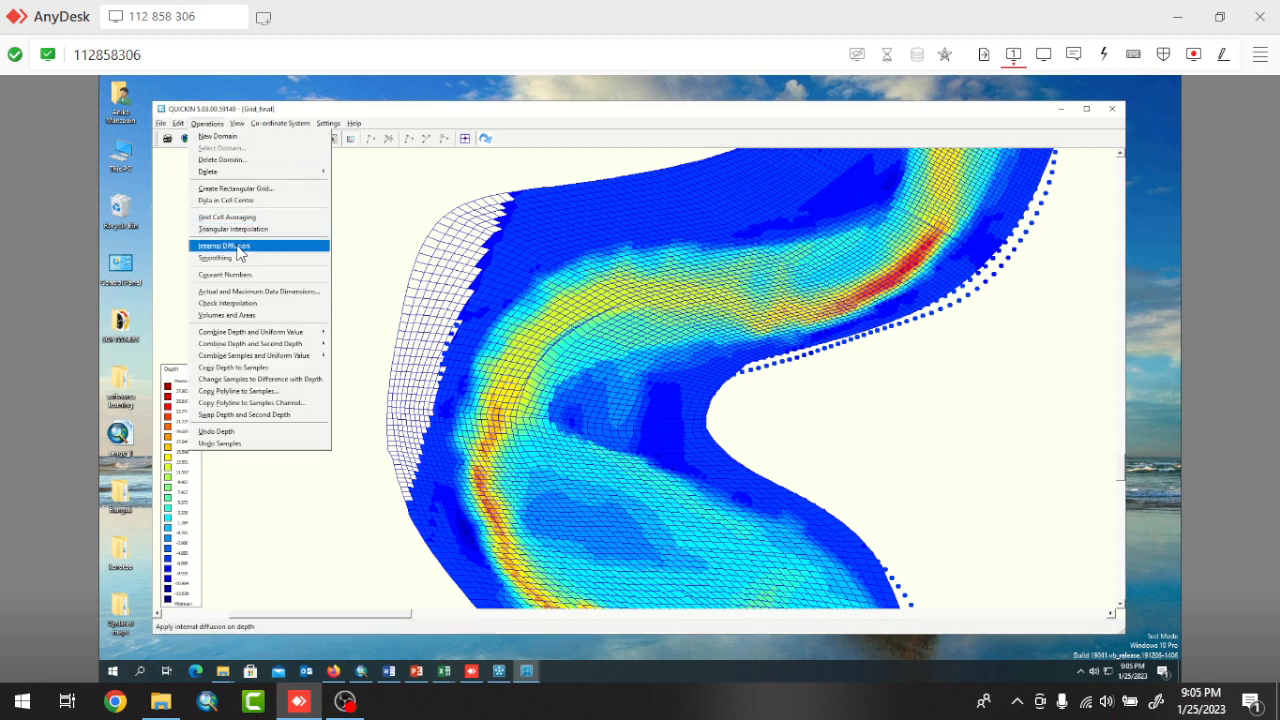
pyautogui.click(224, 246)
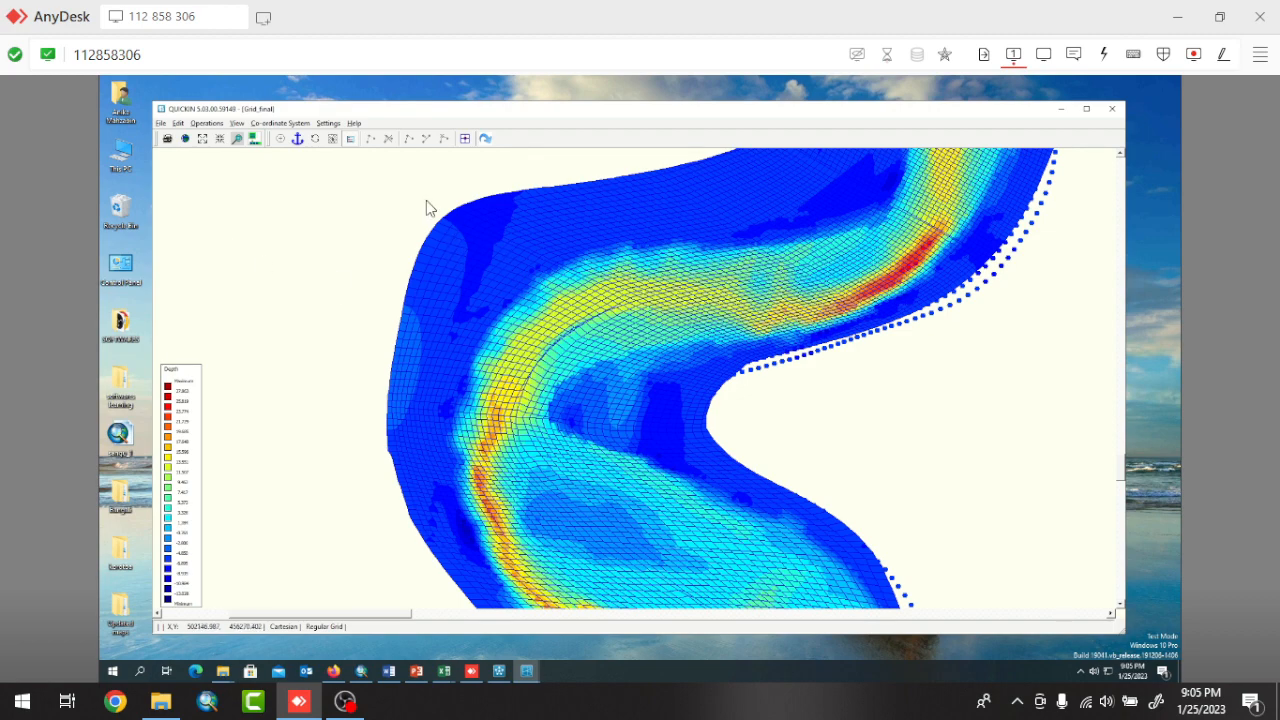
pyautogui.scroll(3, 418, 200)
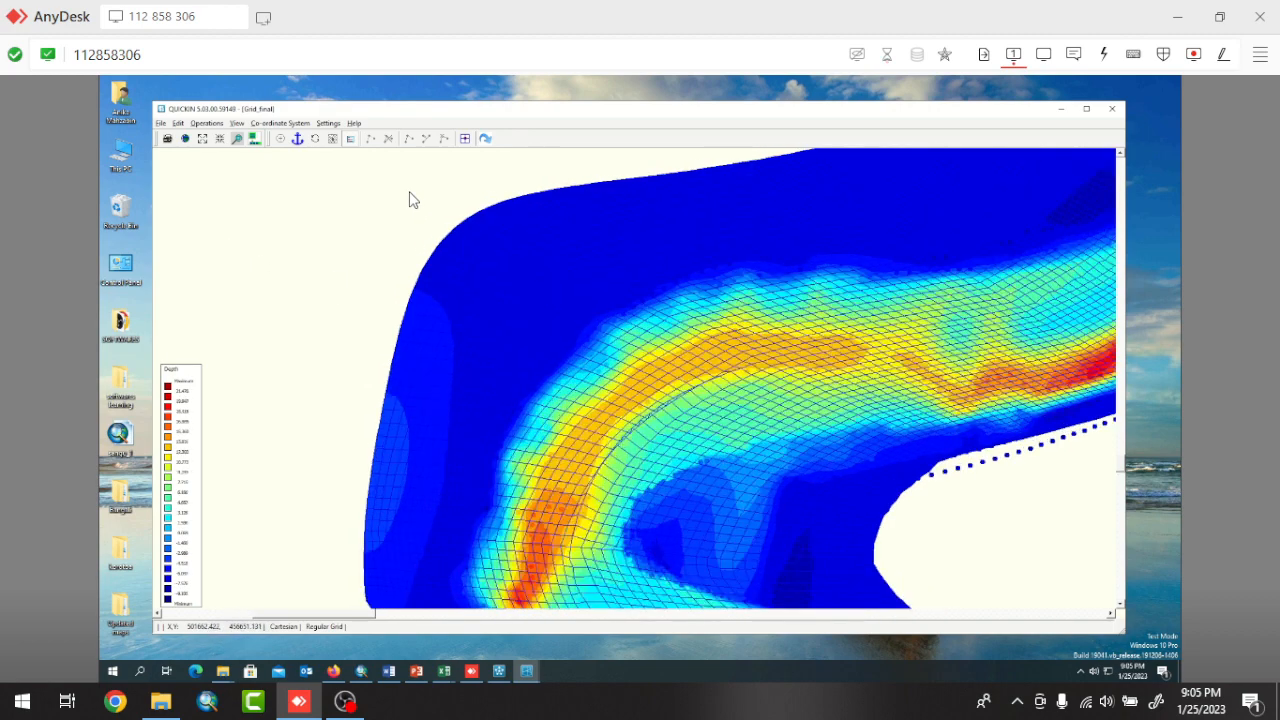
# Inspect the diffused depth field along the southern bends and at the southern end of the river grid for remaining empty cells.
pyautogui.scroll(-5, 410, 200)
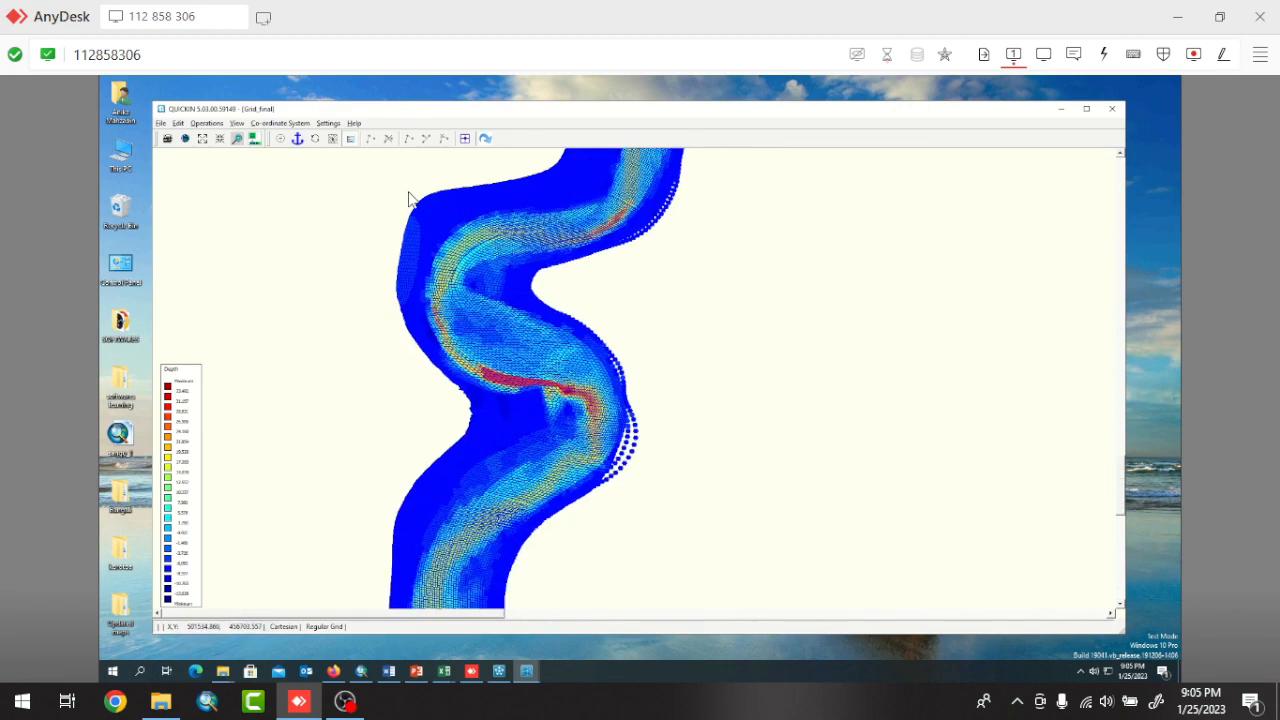
pyautogui.scroll(-2, 410, 198)
pyautogui.scroll(-1, 410, 198)
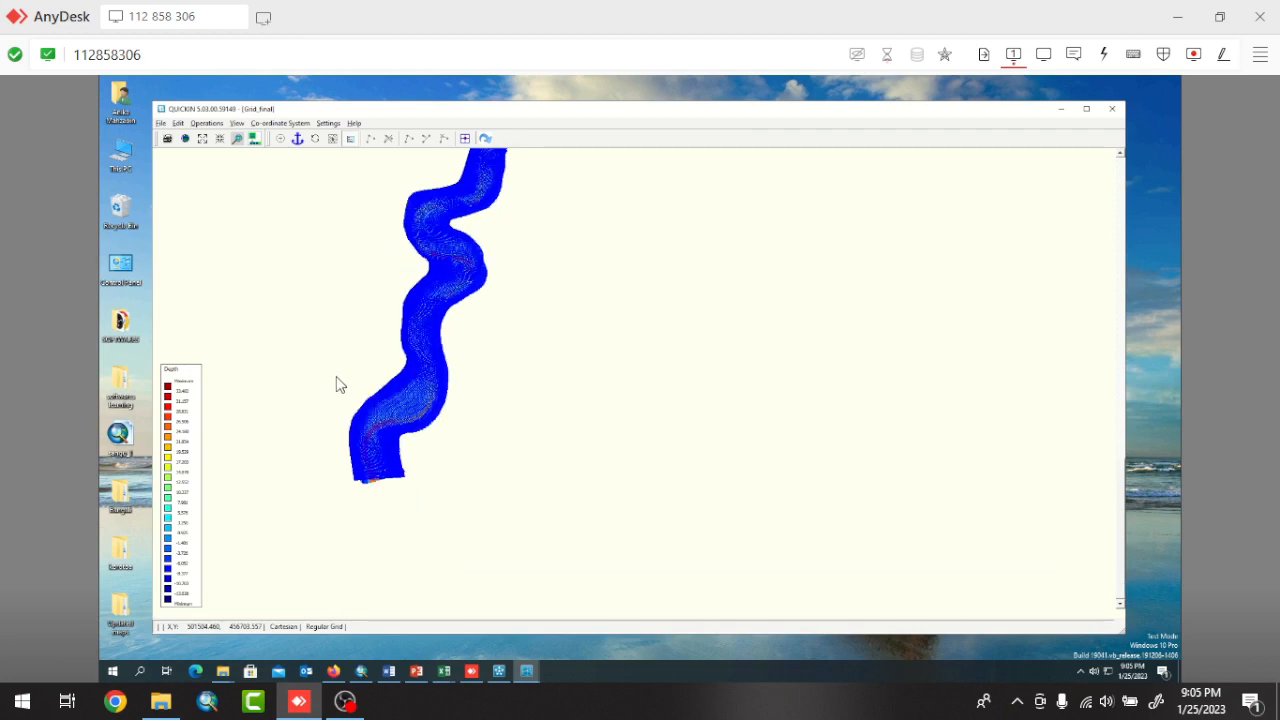
pyautogui.scroll(5, 330, 445)
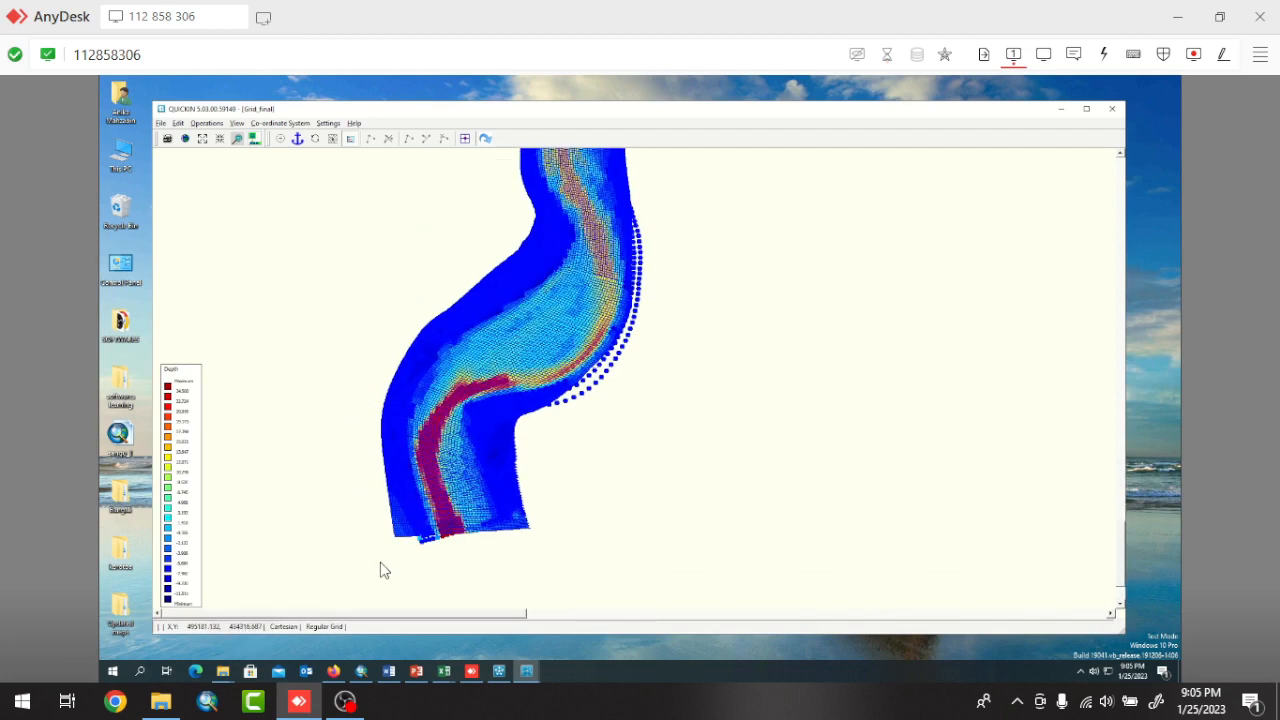
pyautogui.scroll(5, 380, 570)
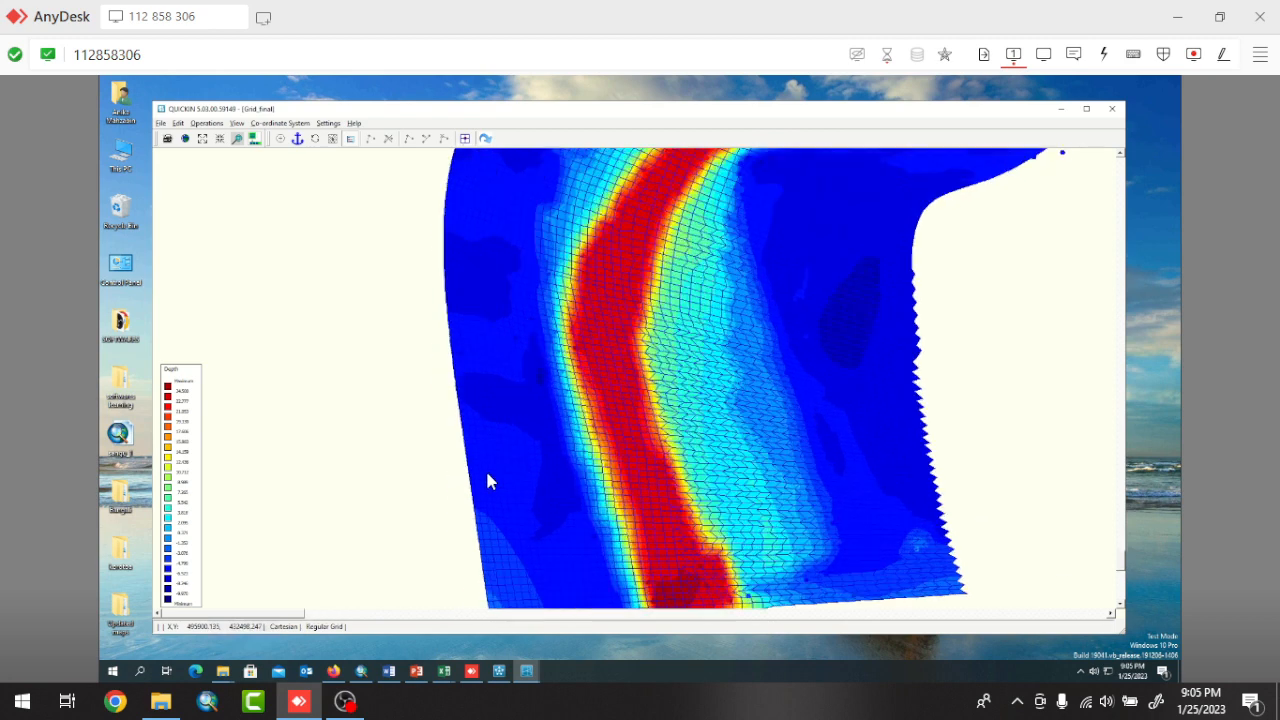
pyautogui.scroll(-5, 485, 480)
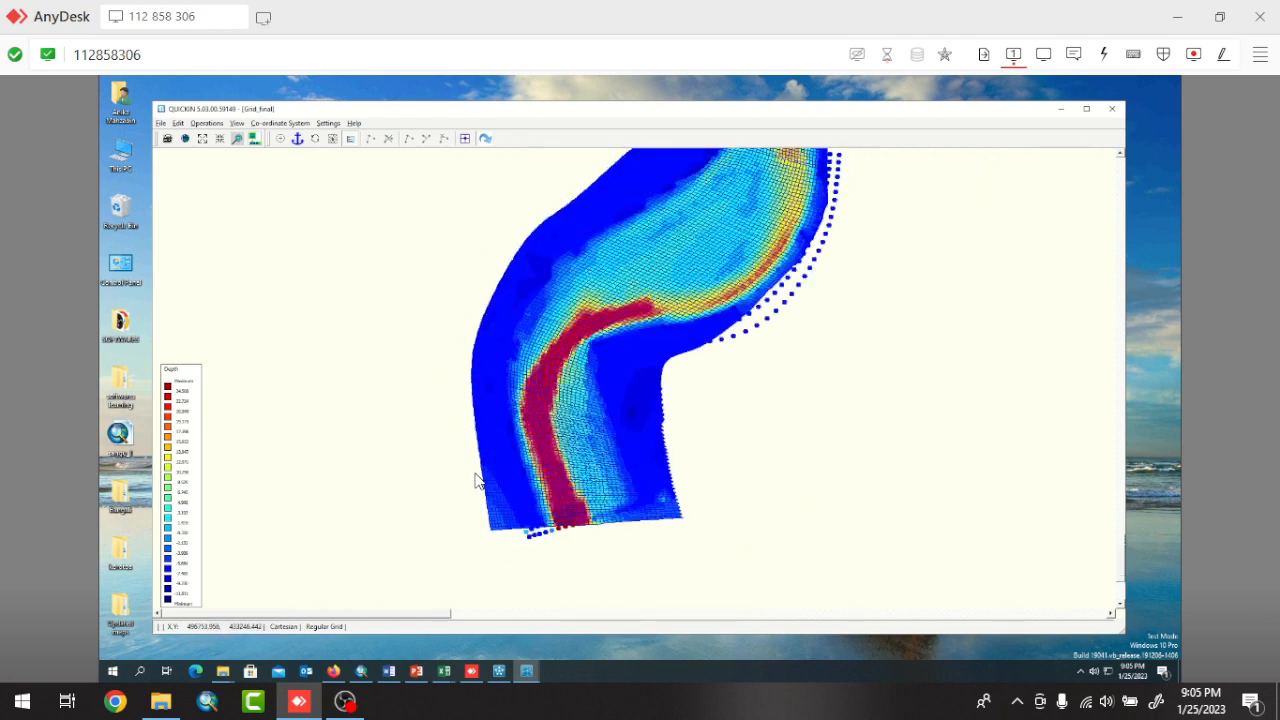
pyautogui.scroll(-5, 476, 481)
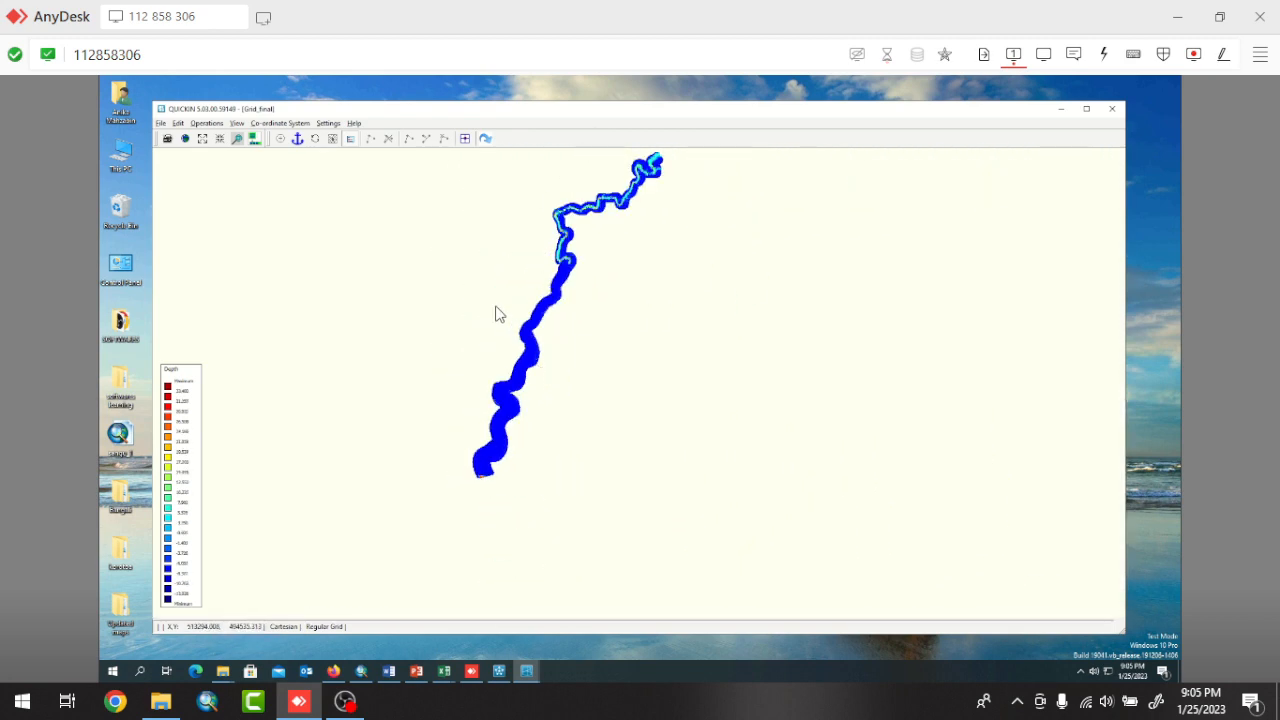
# Examine the depth field in the middle reach, checking the channel and outer bank at the sharp bend for gaps.
pyautogui.scroll(4, 490, 305)
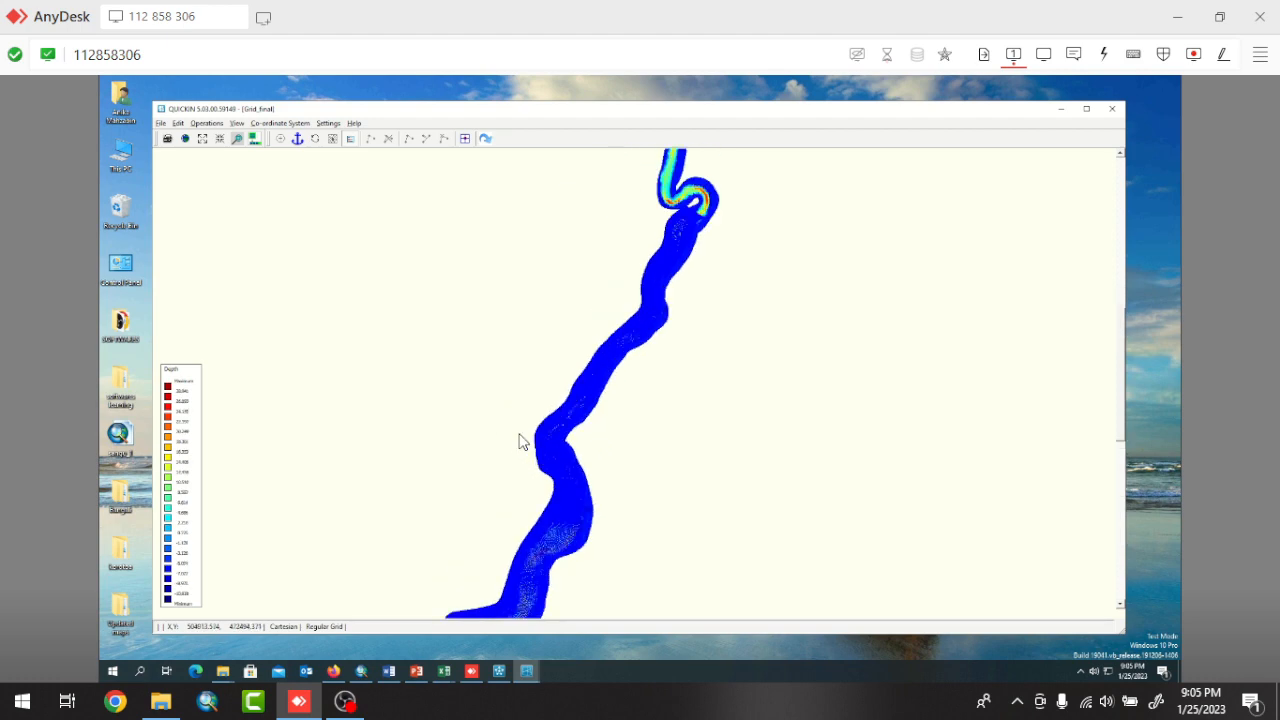
pyautogui.scroll(5, 519, 441)
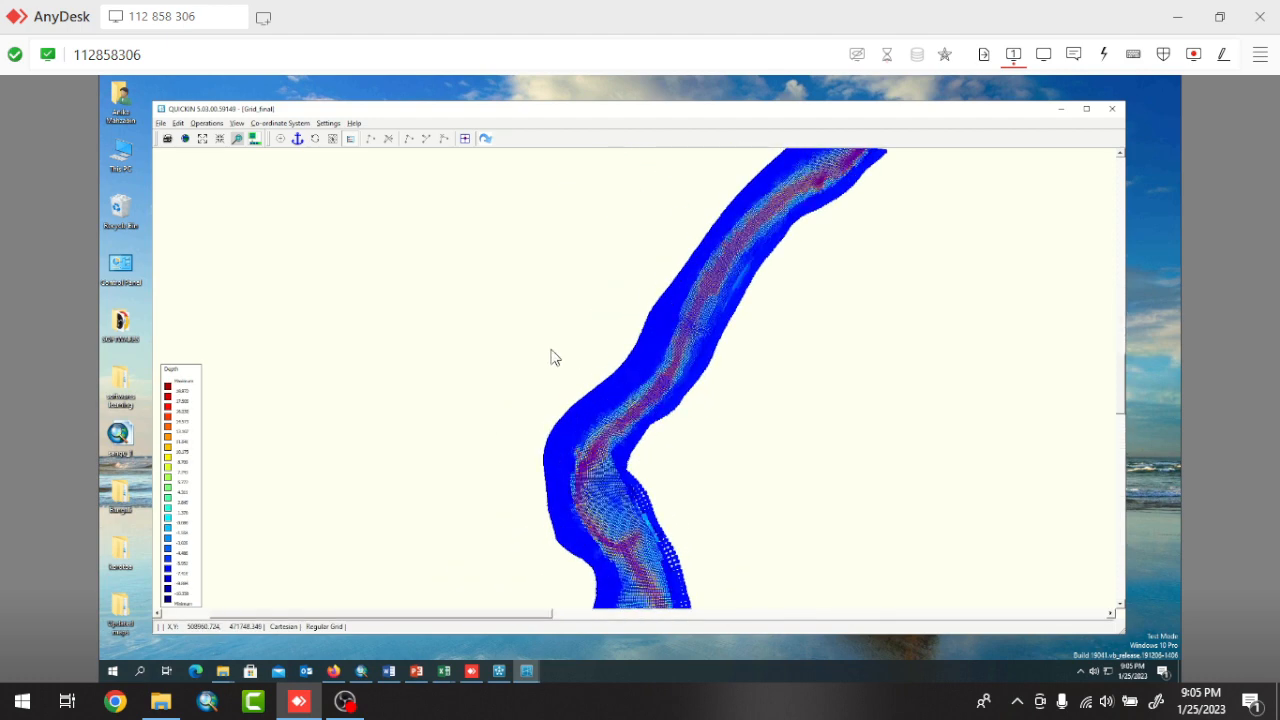
pyautogui.scroll(4, 586, 486)
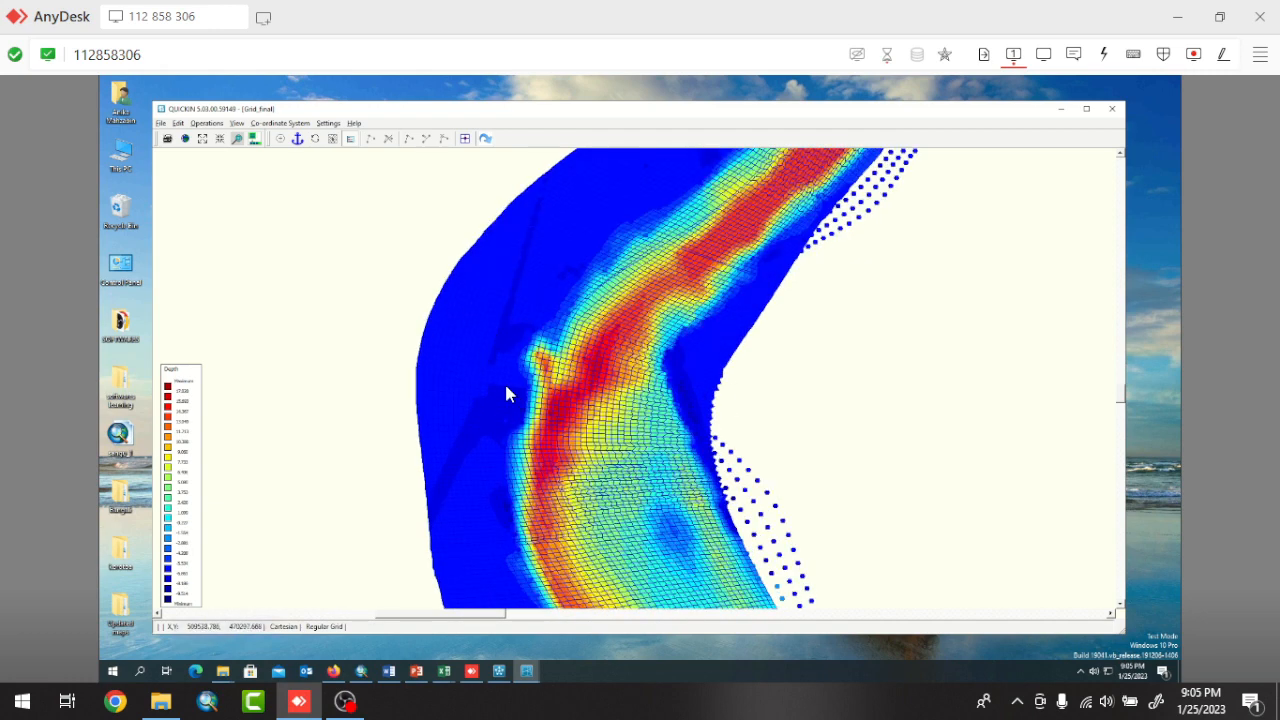
pyautogui.scroll(3, 505, 390)
pyautogui.scroll(3, 505, 391)
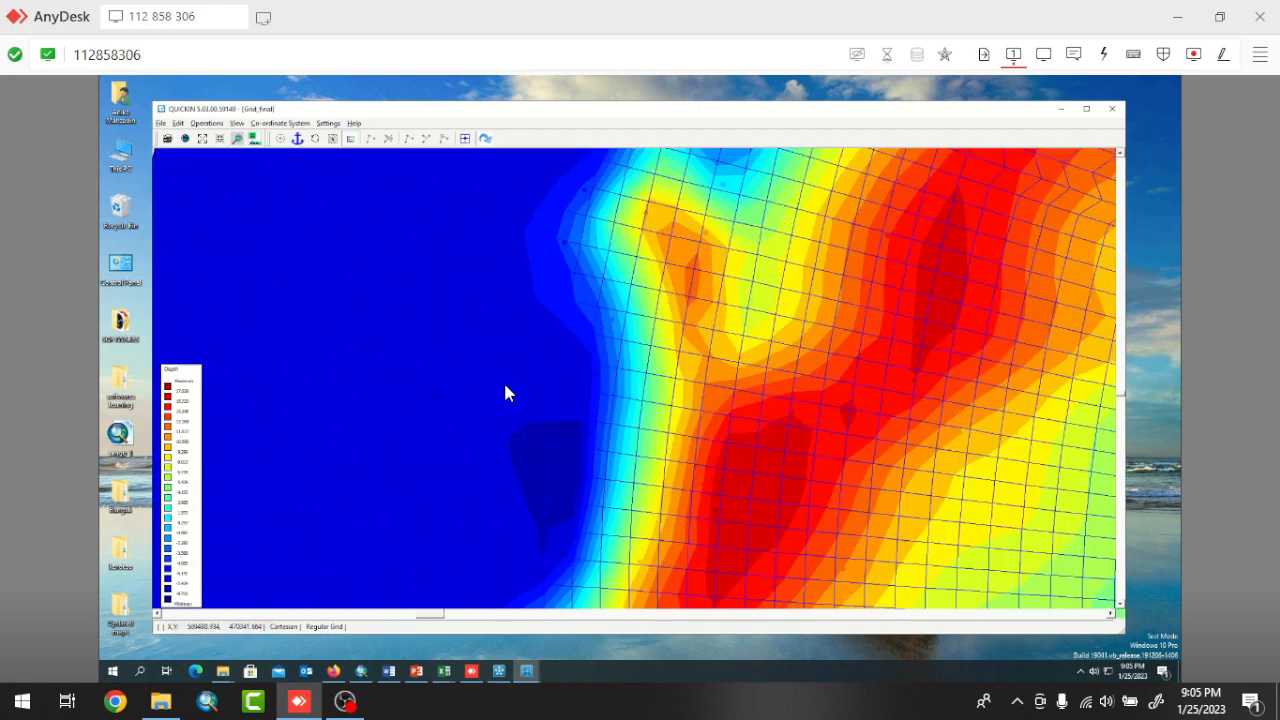
pyautogui.scroll(-4, 503, 388)
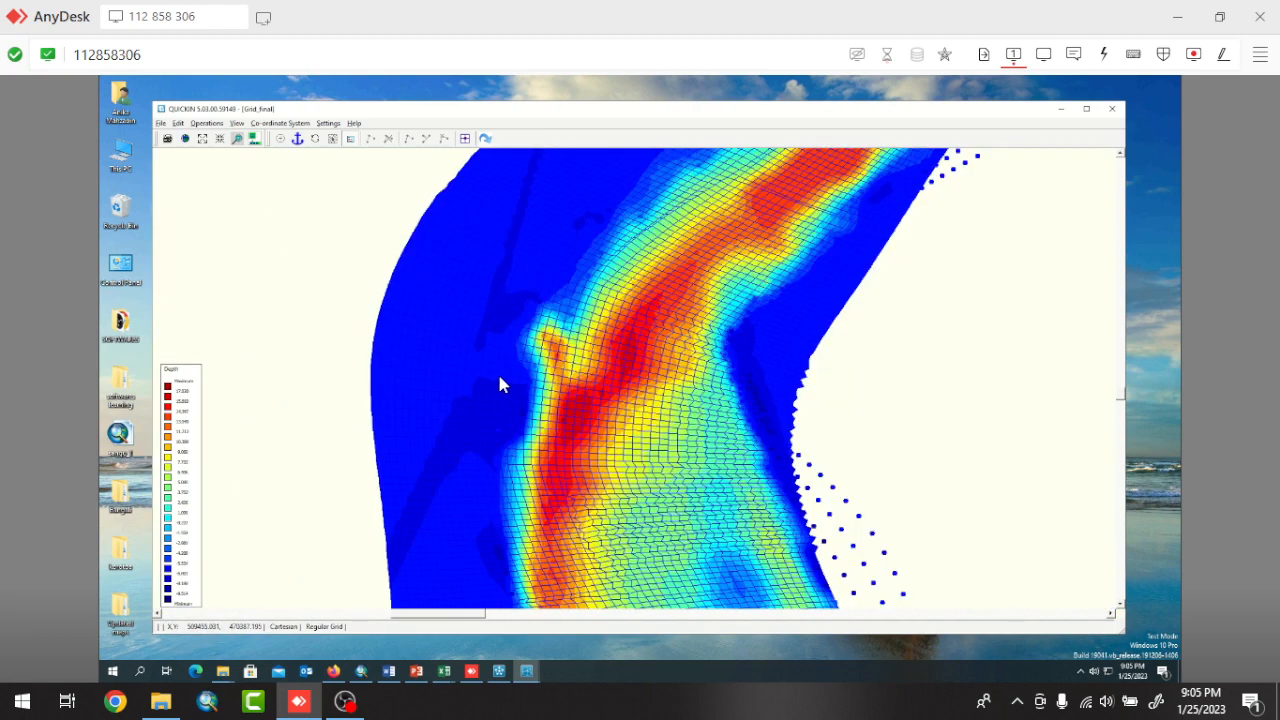
pyautogui.scroll(-4, 497, 375)
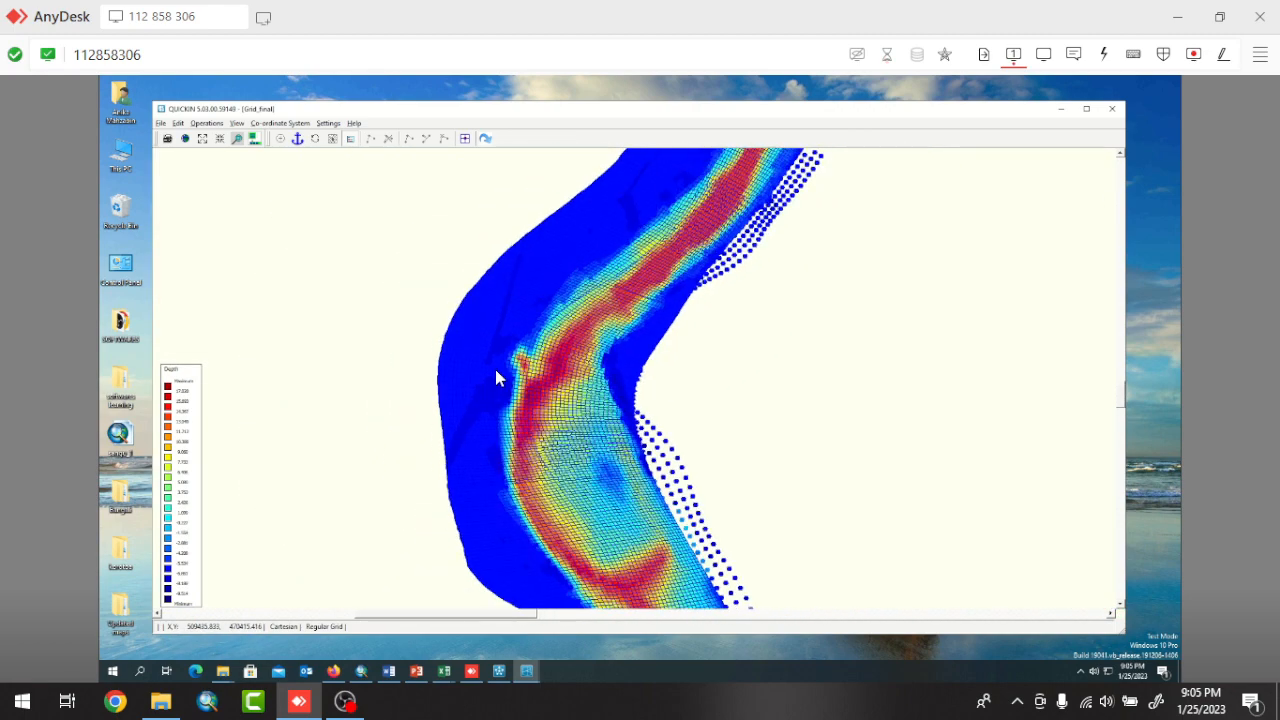
pyautogui.scroll(-2, 495, 369)
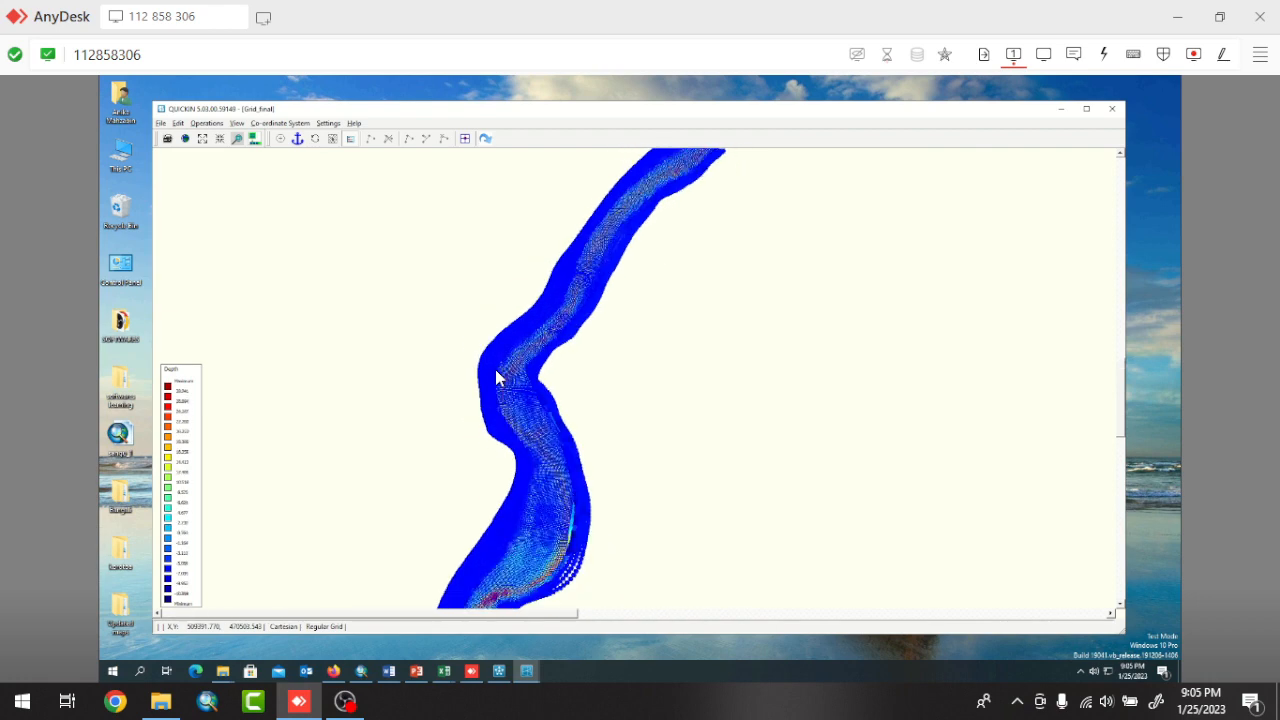
pyautogui.scroll(-1, 497, 378)
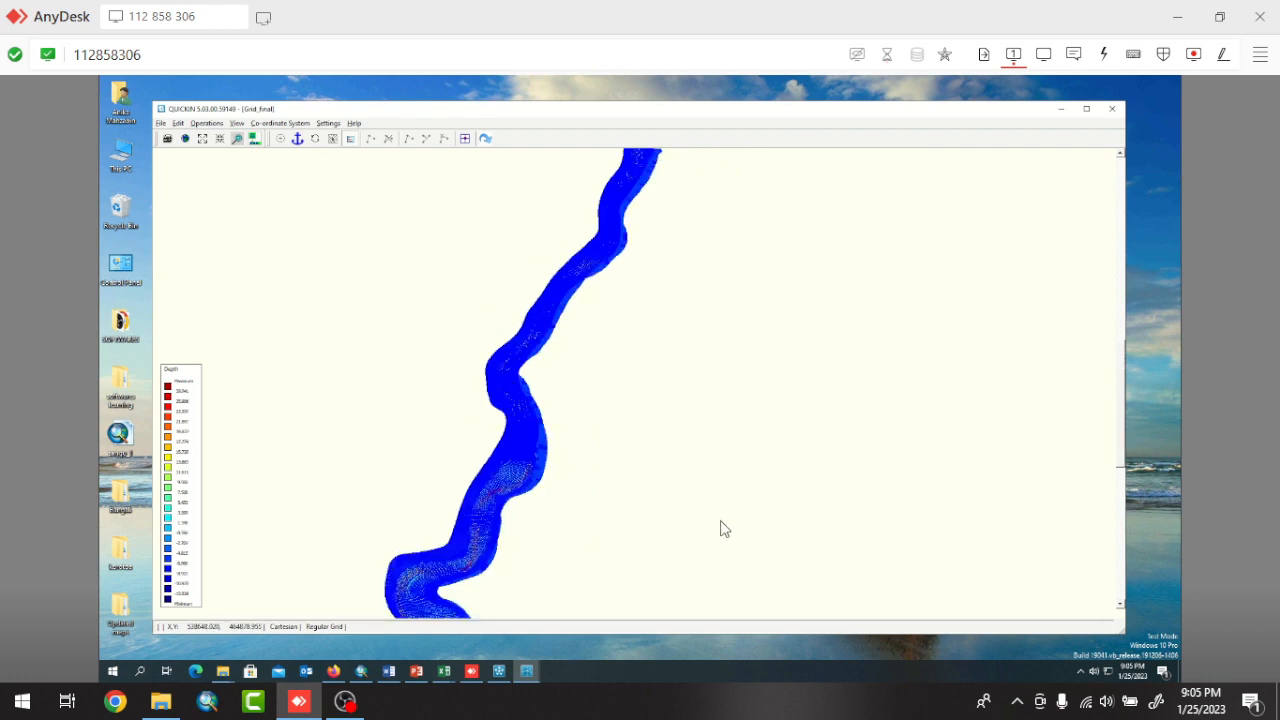
pyautogui.click(344, 701)
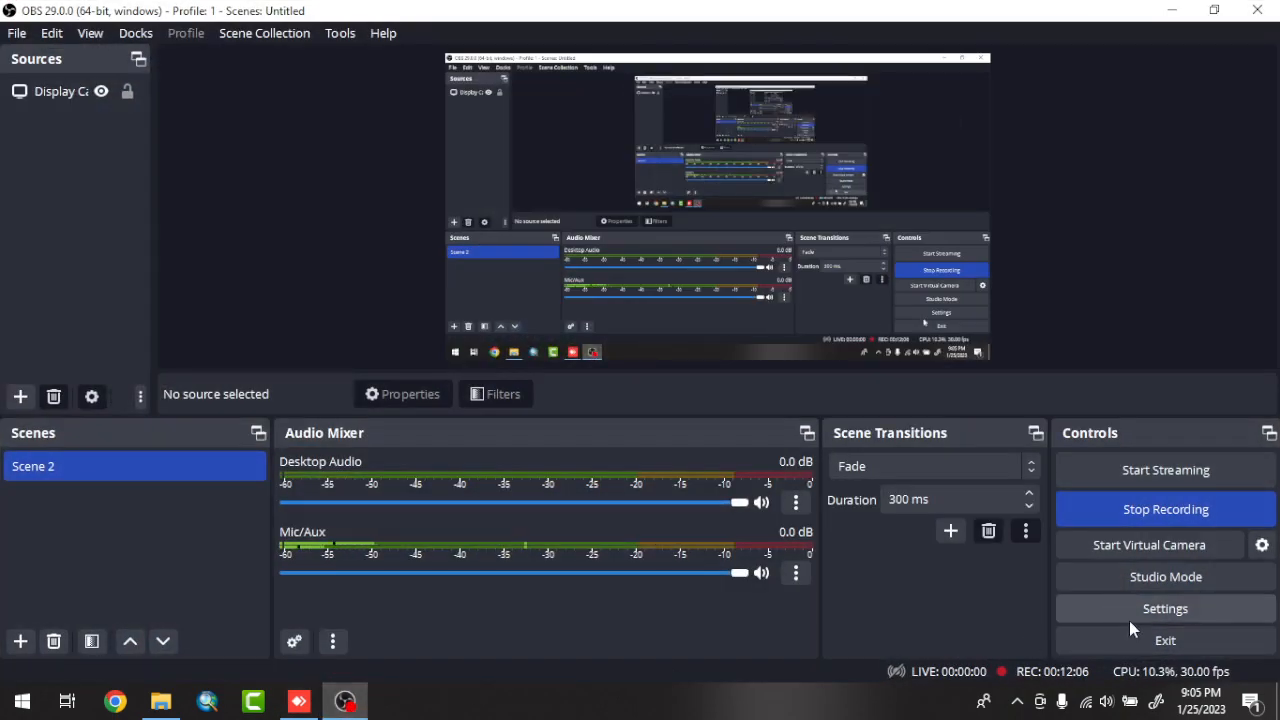